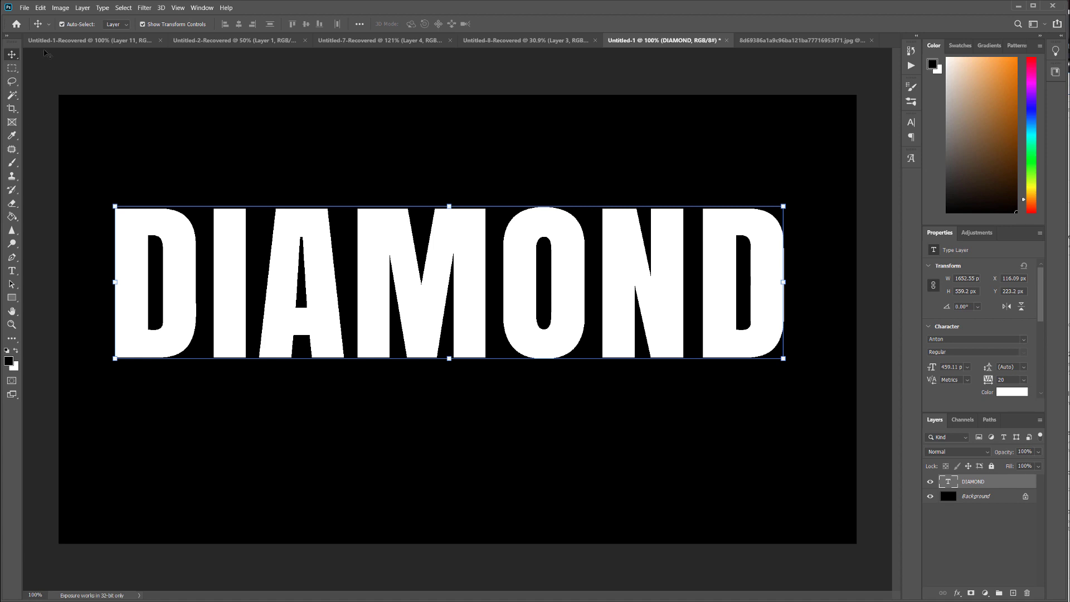
Move the DIAMOND text slightly down and right, to about X 121 px and Y 240 px
left_click(12, 67)
left_click(12, 54)
mouse_move(559, 315)
left_mouse_down()
mouse_move(595, 284)
mouse_move(569, 303)
left_mouse_up()
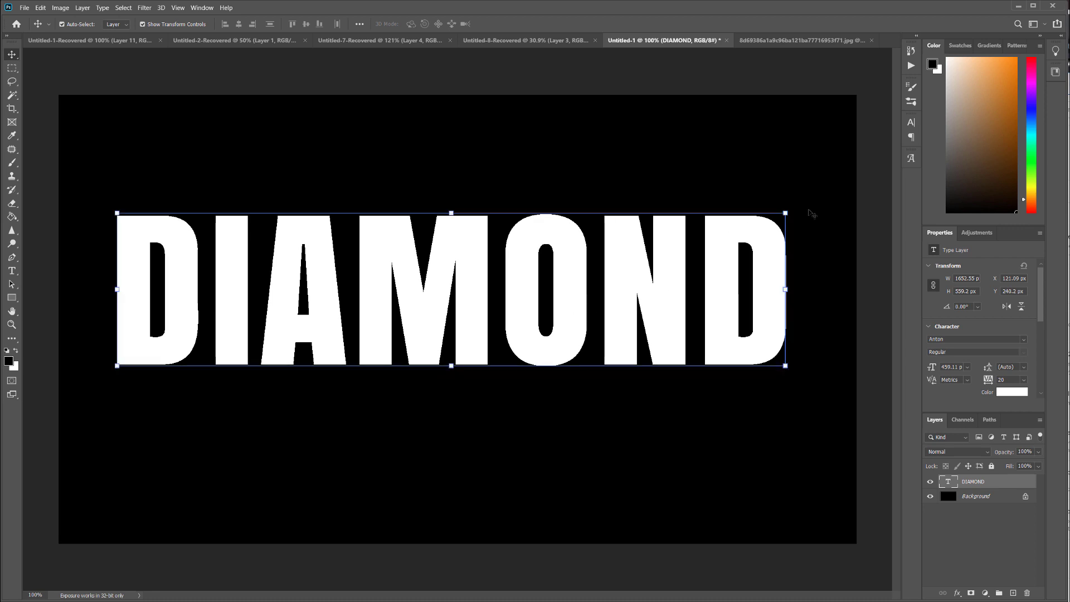
left_click_drag(786, 213, 761, 195)
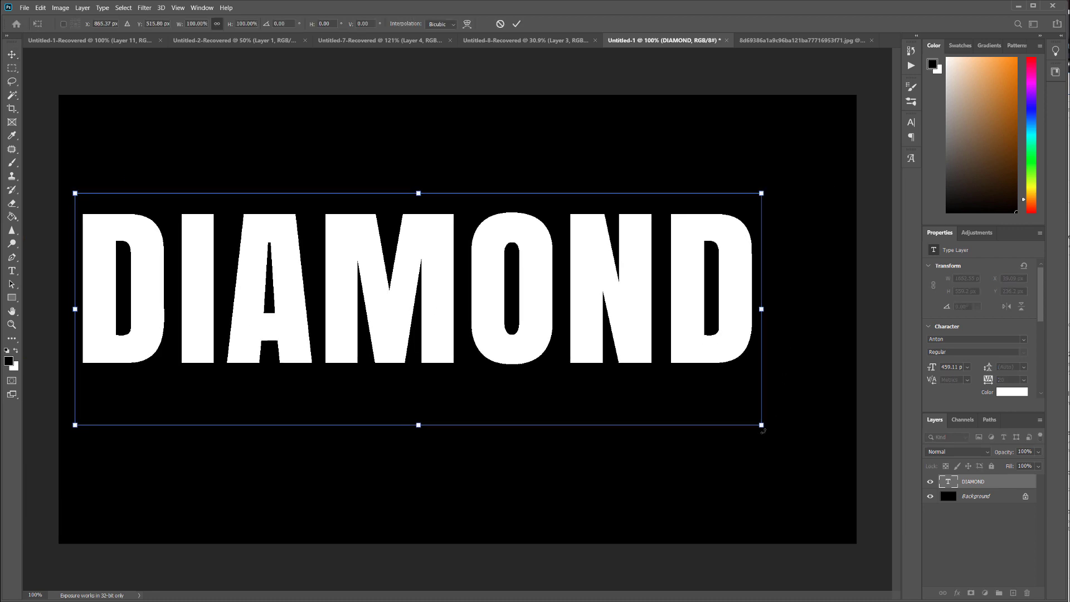
left_click_drag(761, 425, 817, 443)
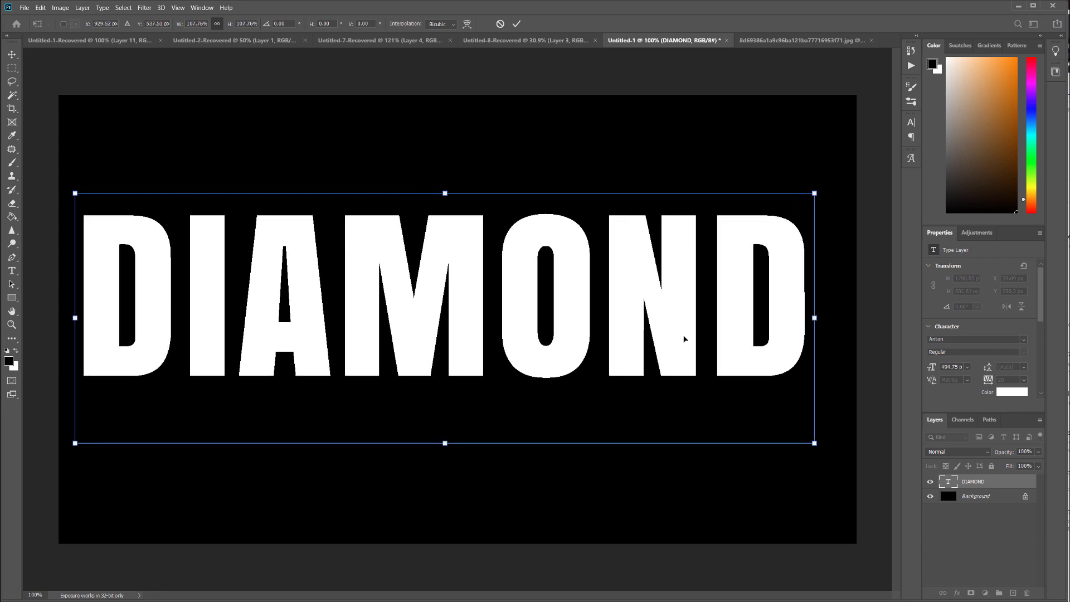
left_click_drag(683, 323, 685, 293)
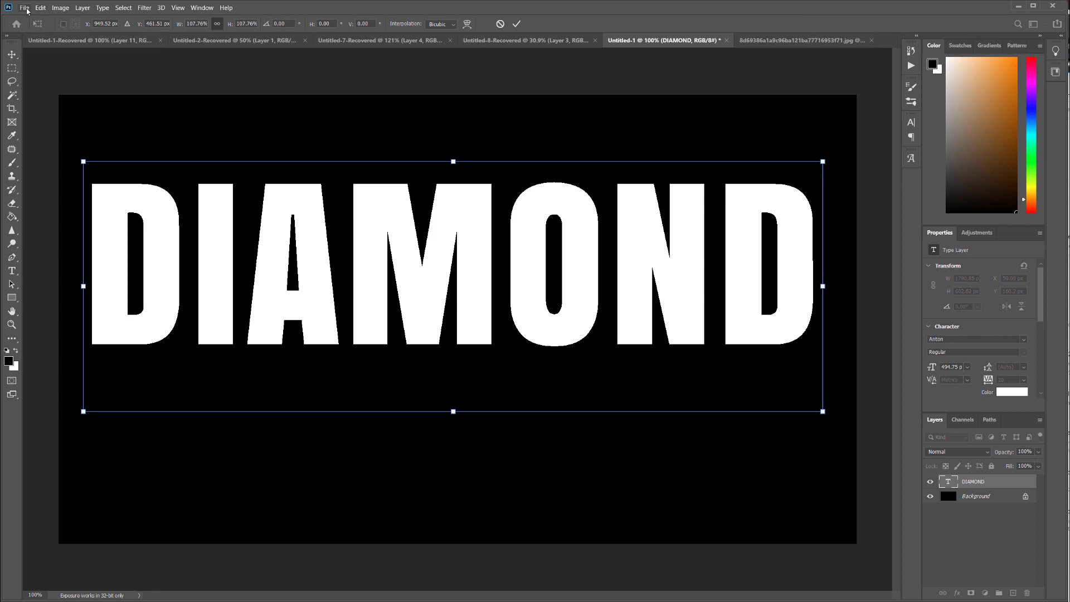
Examine the rhinestone spool photo up close and compare it with the DIAMOND text document
left_click(808, 40)
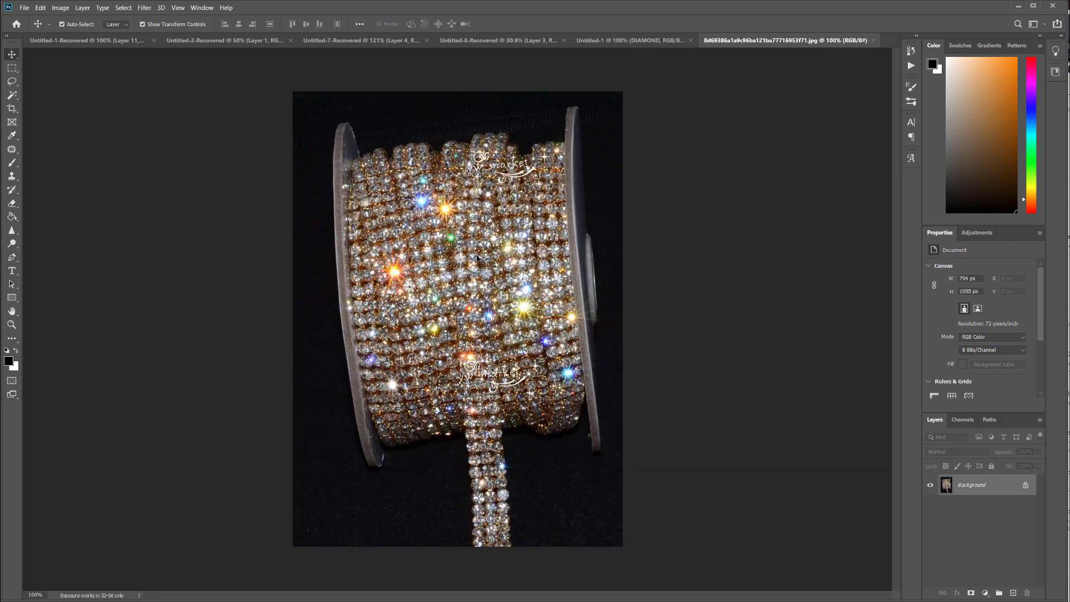
scroll(494, 295, "up", 4)
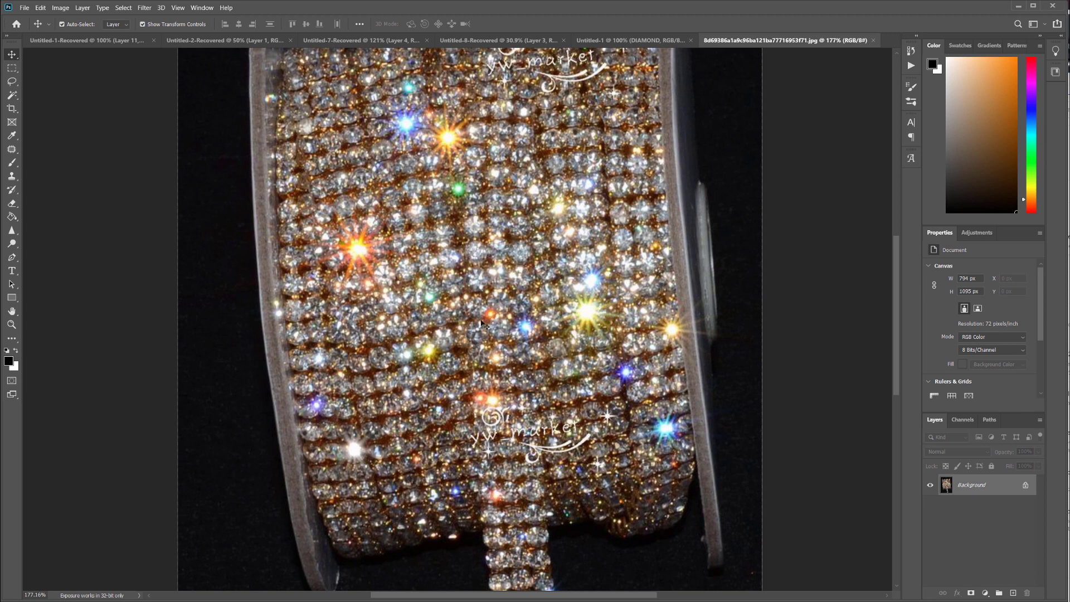
scroll(490, 315, "down", 3)
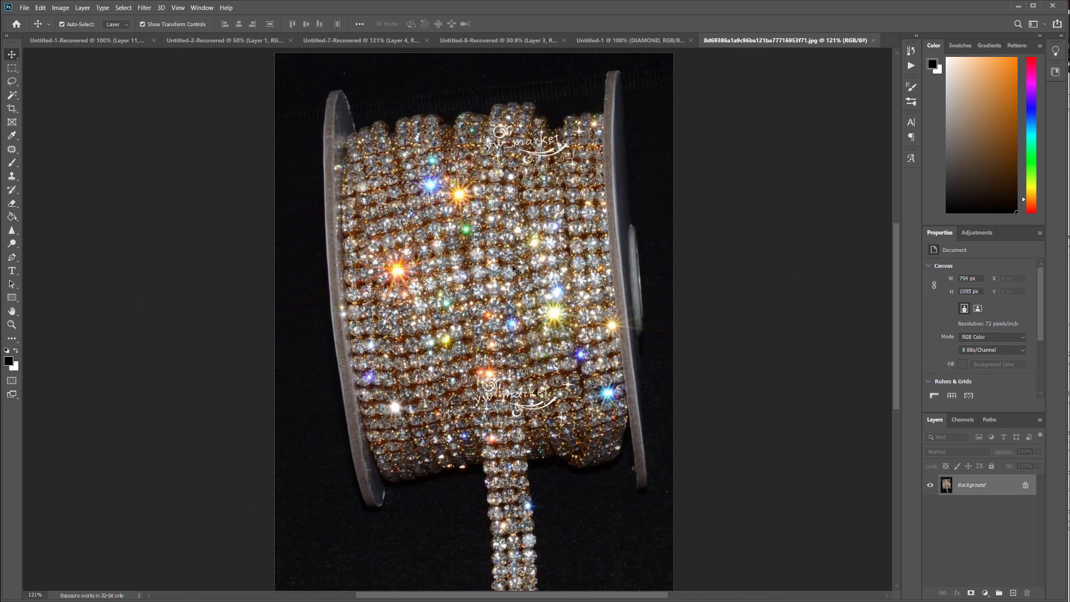
scroll(498, 279, "down", 2)
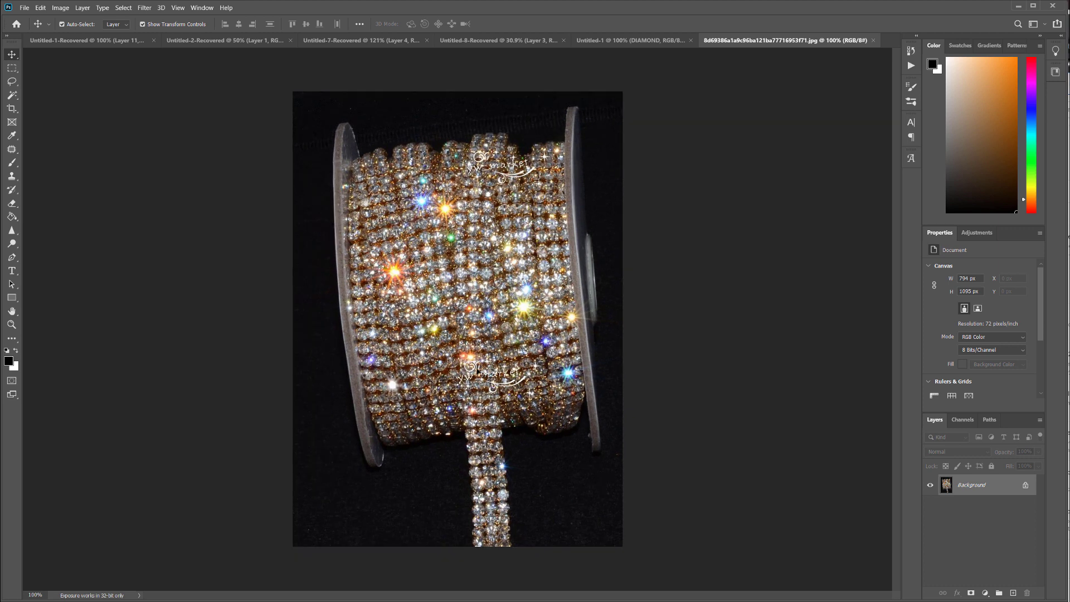
scroll(475, 261, "down", 1)
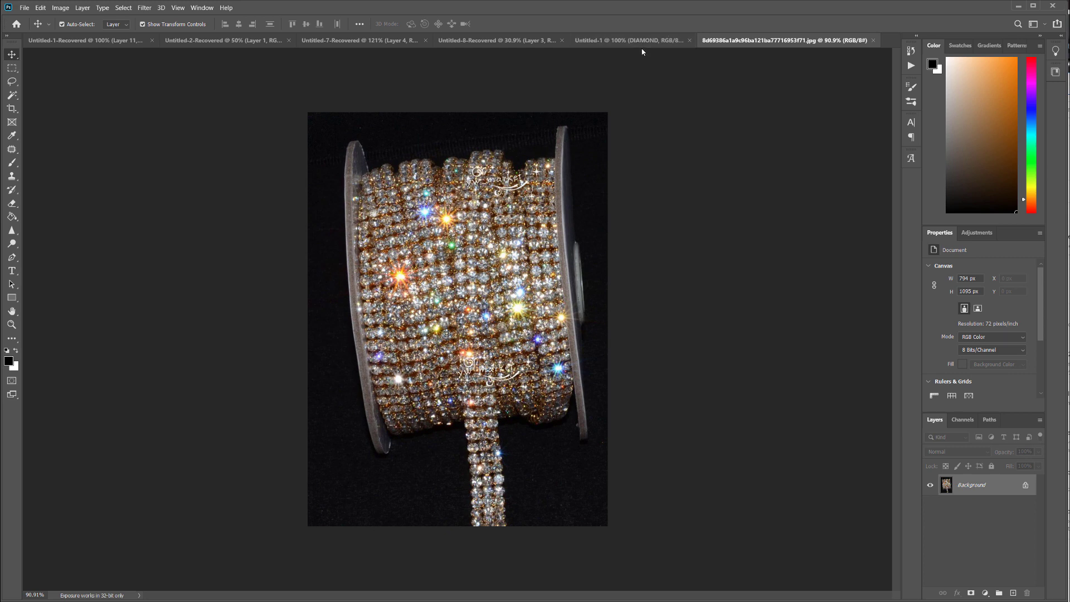
left_click(611, 42)
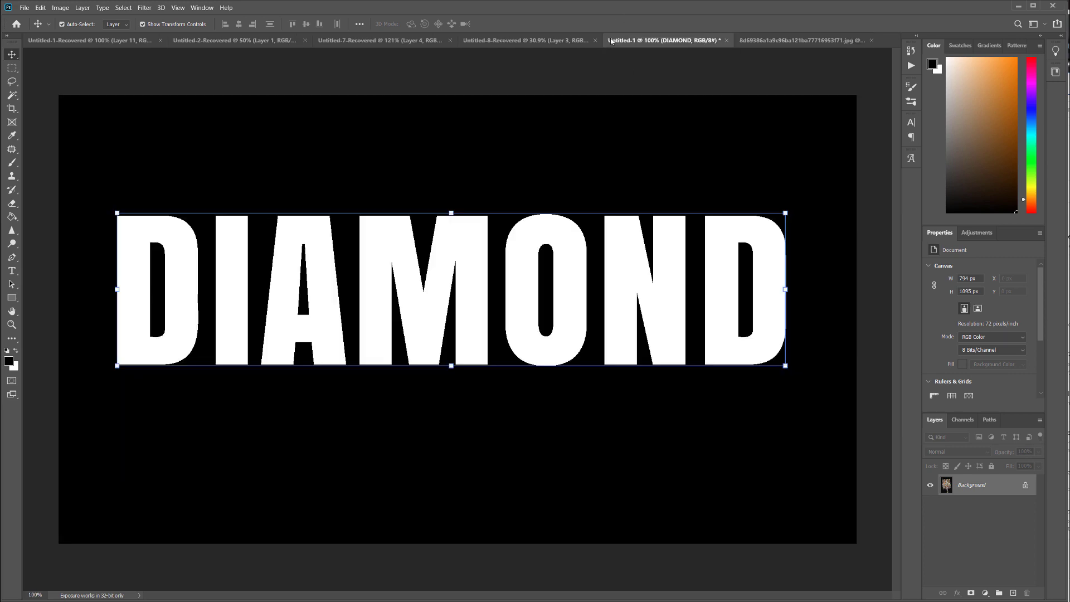
left_click_drag(542, 232, 476, 315)
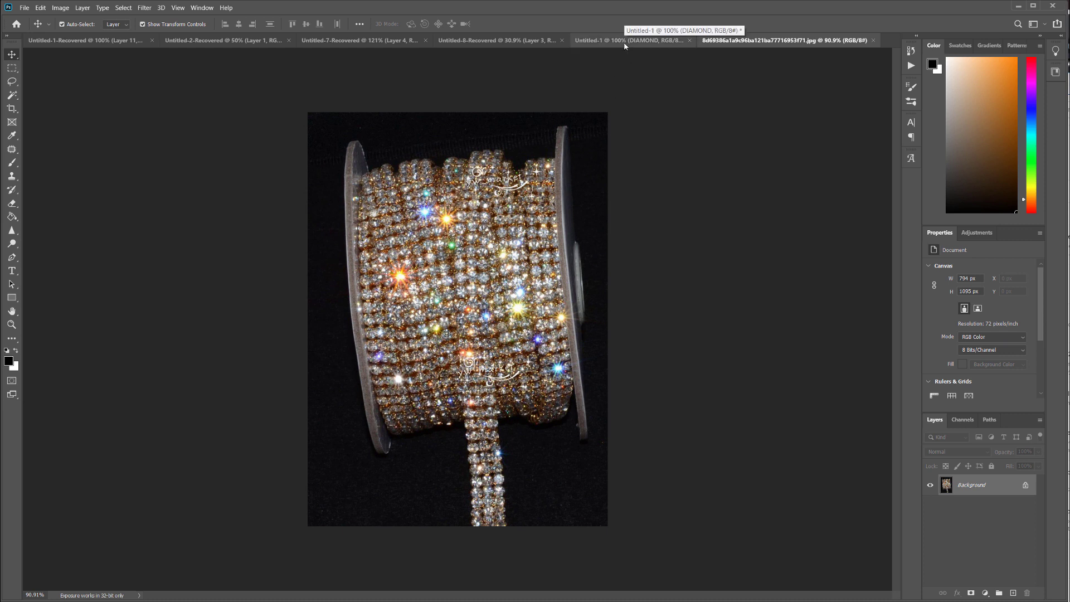
Open the DIAMOND-PLATE-2 JPG image and compare it with the rhinestone spool photo
left_click(26, 9)
left_click(35, 28)
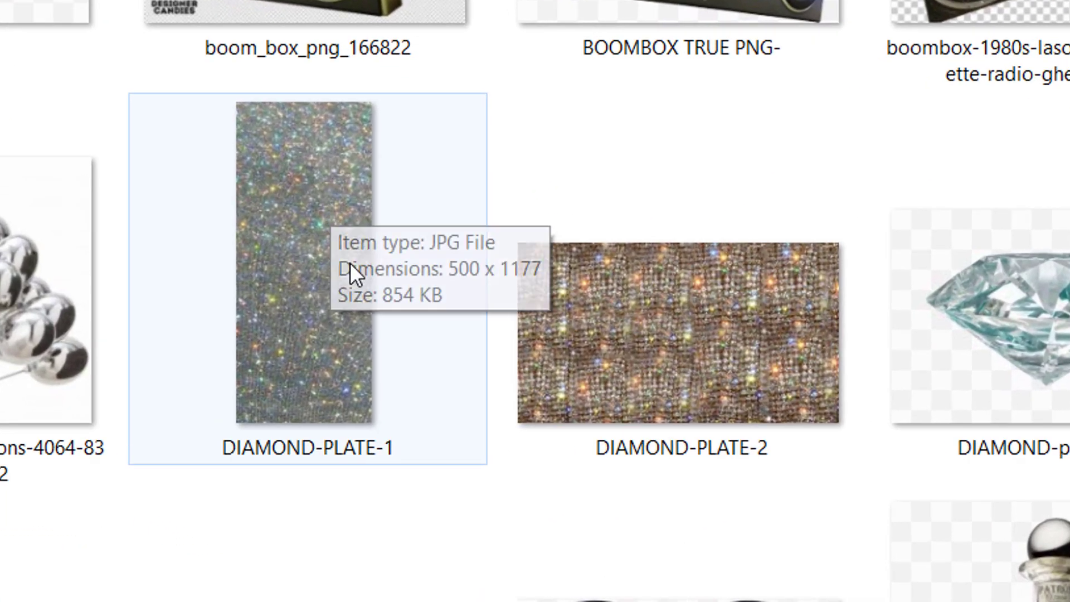
double_click(767, 326)
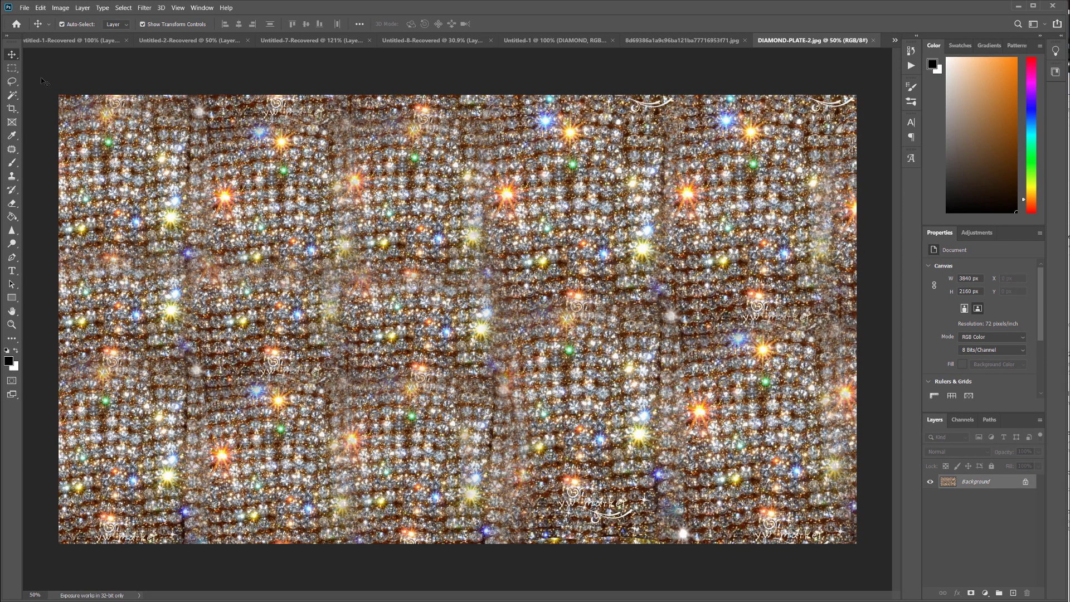
left_click(686, 40)
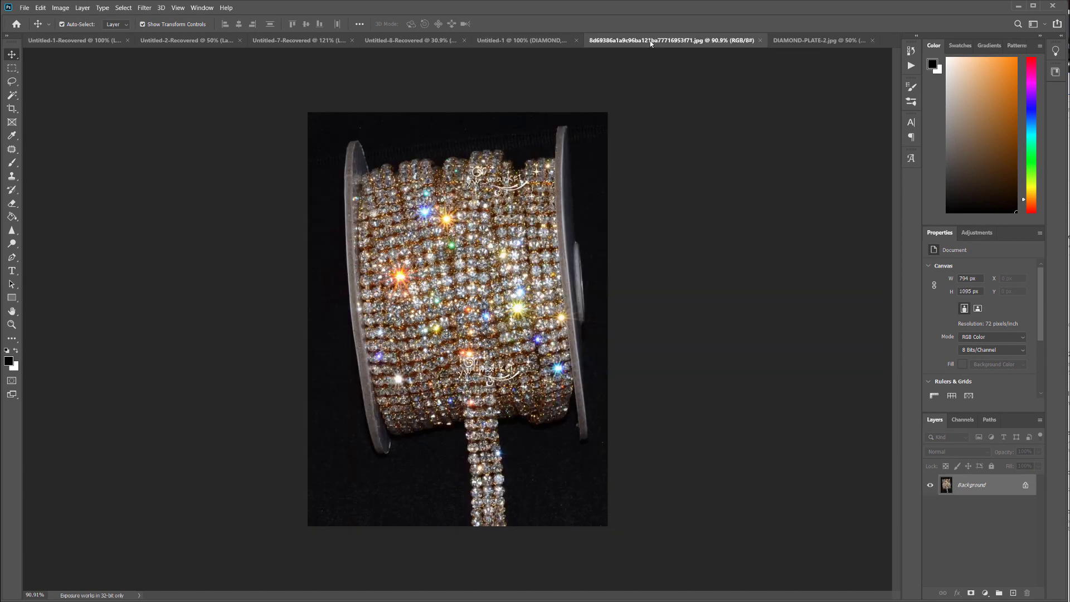
left_click(839, 43)
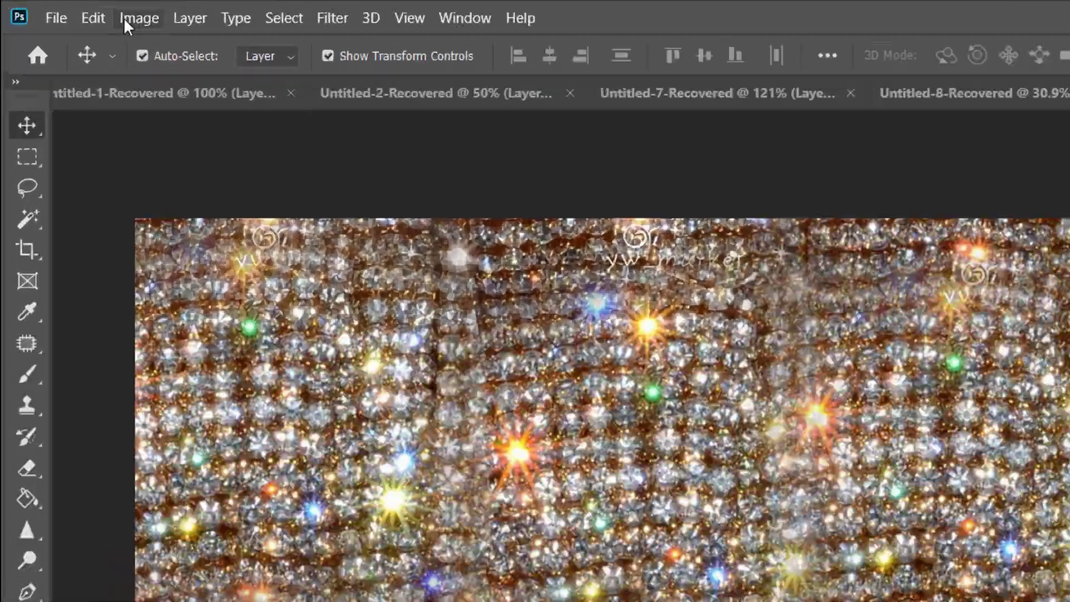
Define the DIAMOND-PLATE-2 image as a pattern named DIAMOND-PLATE-3
left_click(40, 8)
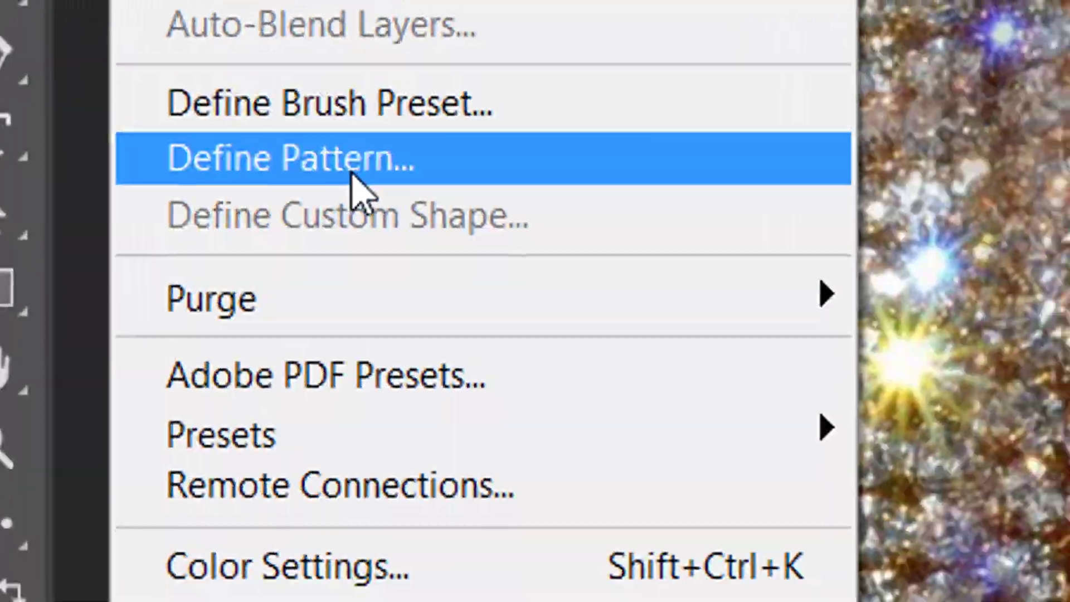
left_click(351, 168)
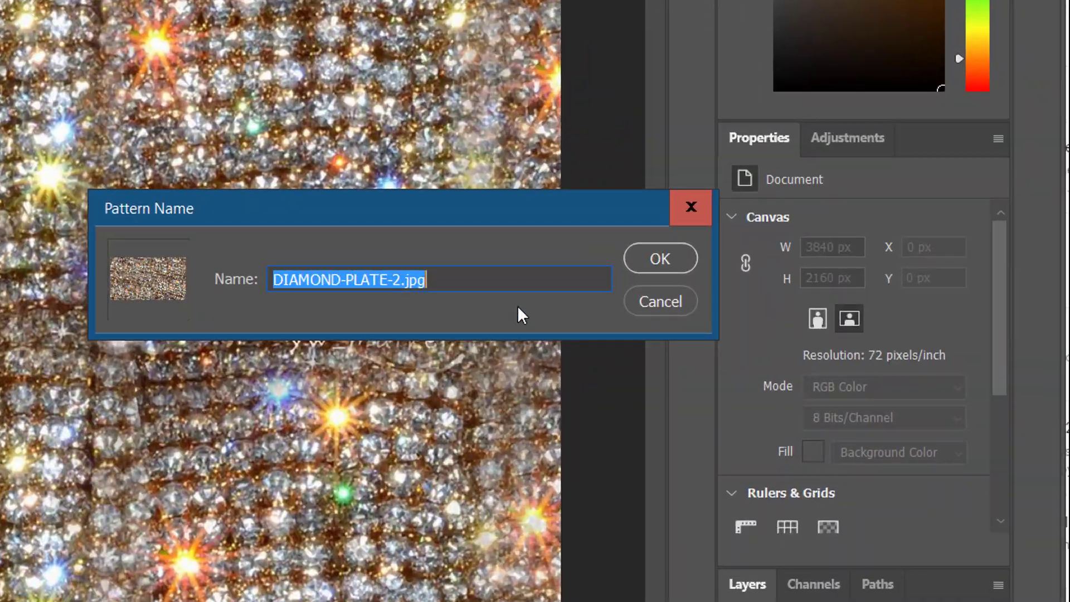
left_click(438, 281)
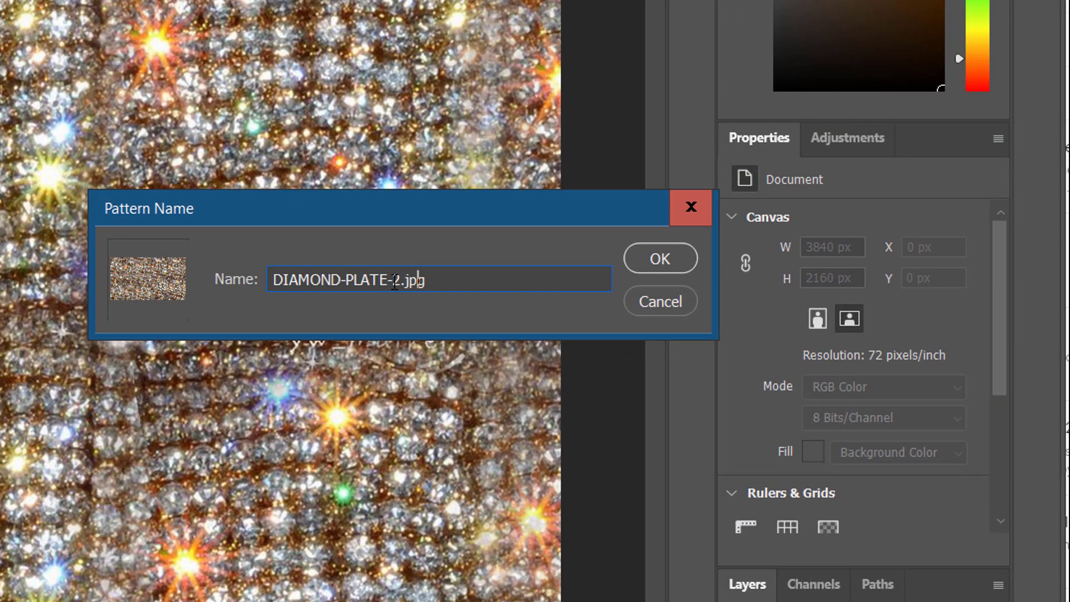
left_click_drag(393, 281, 546, 295)
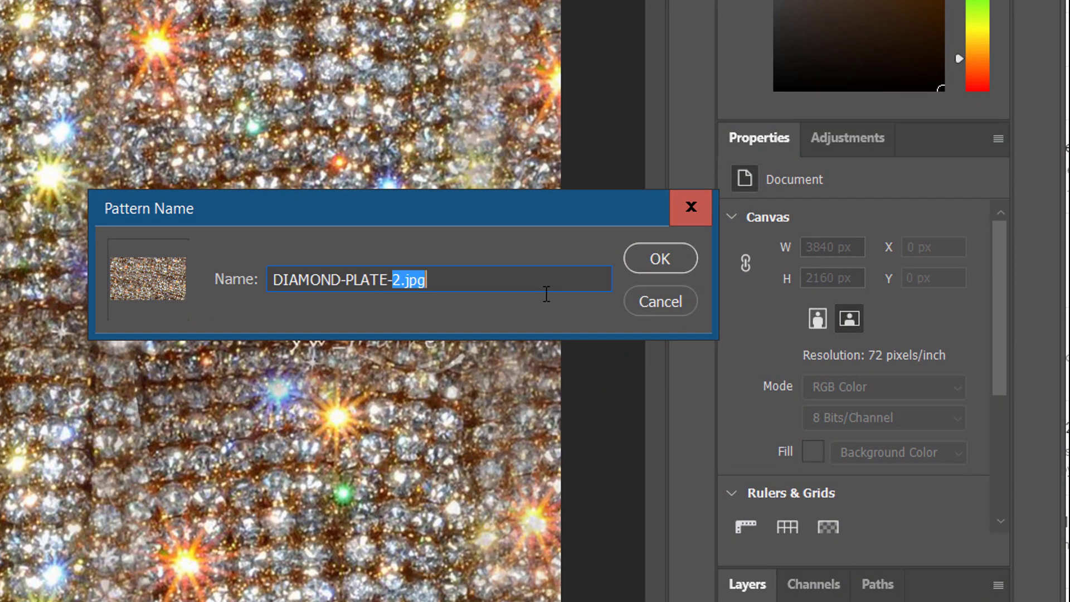
type("3")
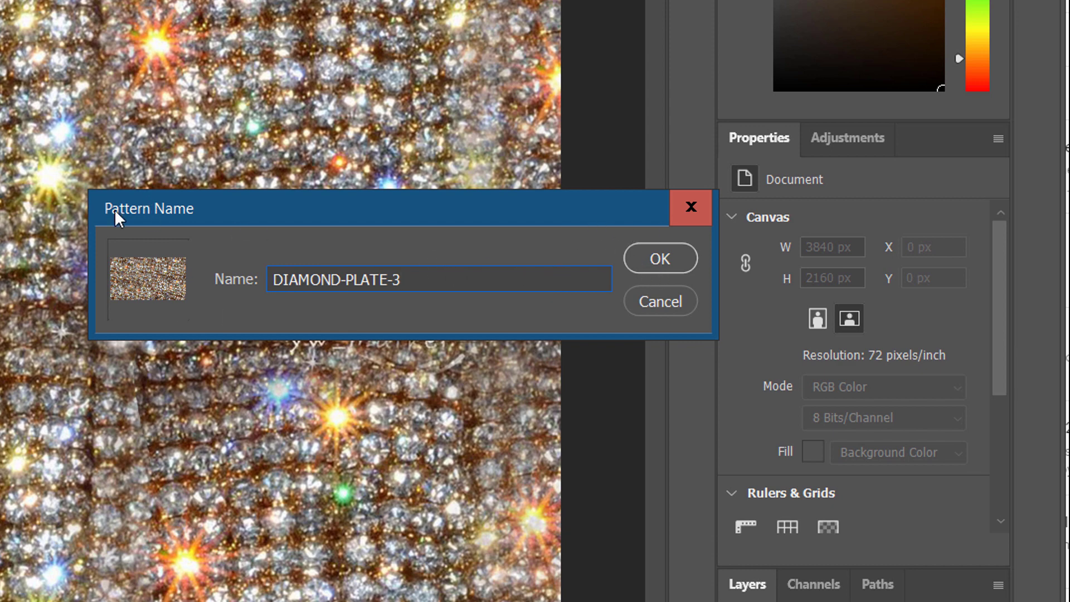
left_click(654, 264)
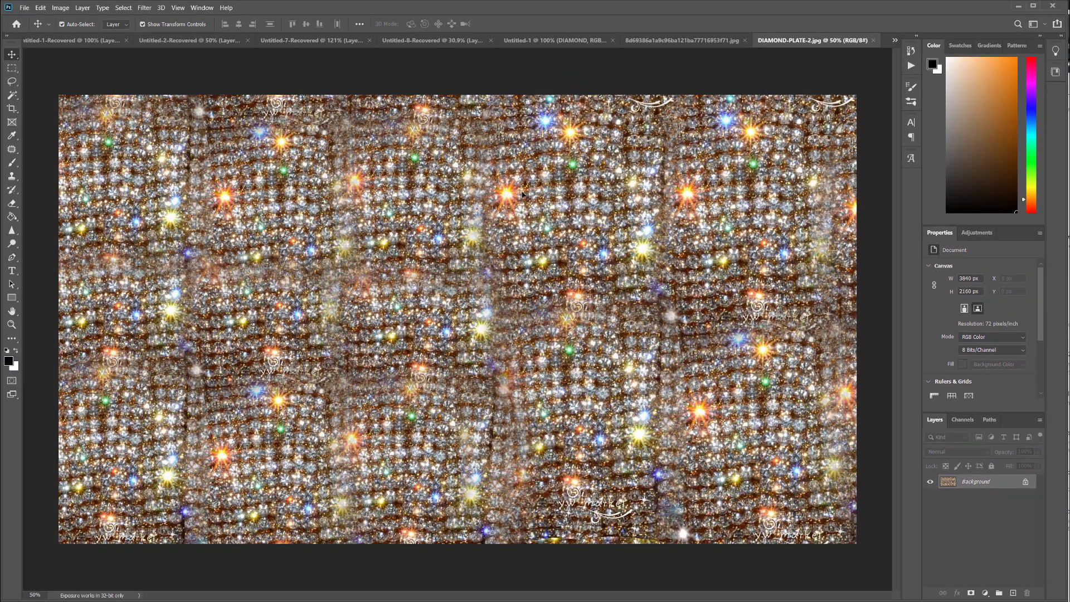
Return to the DIAMOND text document and move the text slightly left, to about X 97 px and Y 239 px
left_click(689, 43)
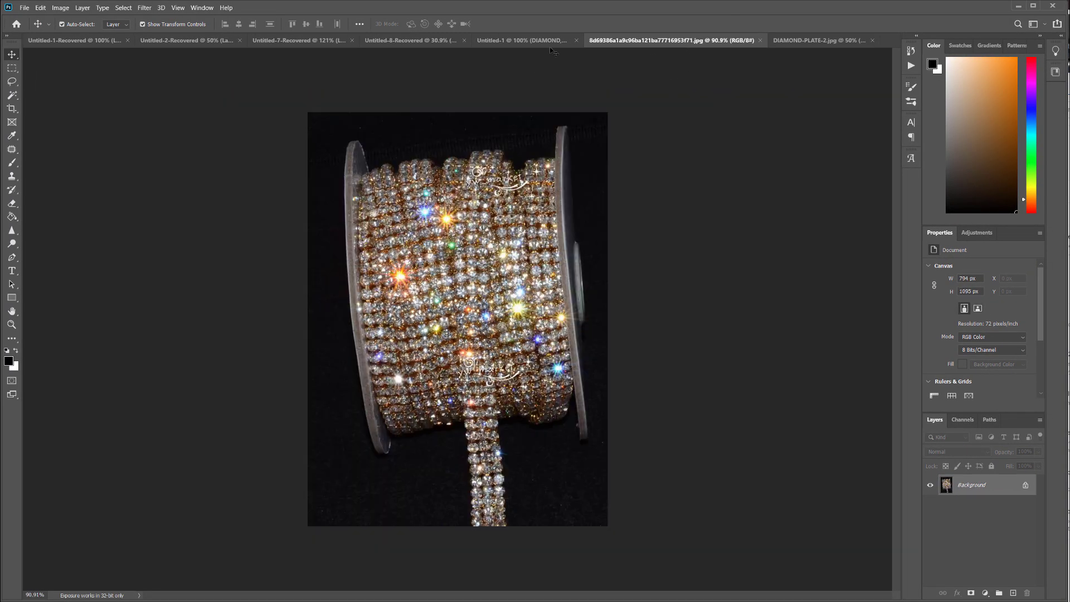
left_click(550, 41)
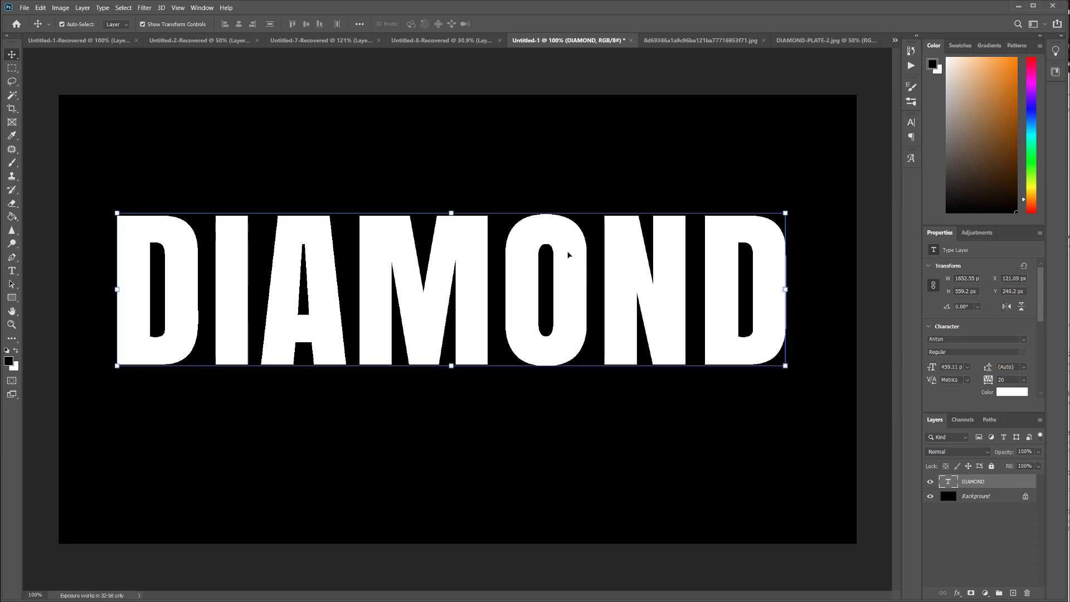
left_click_drag(573, 232, 563, 231)
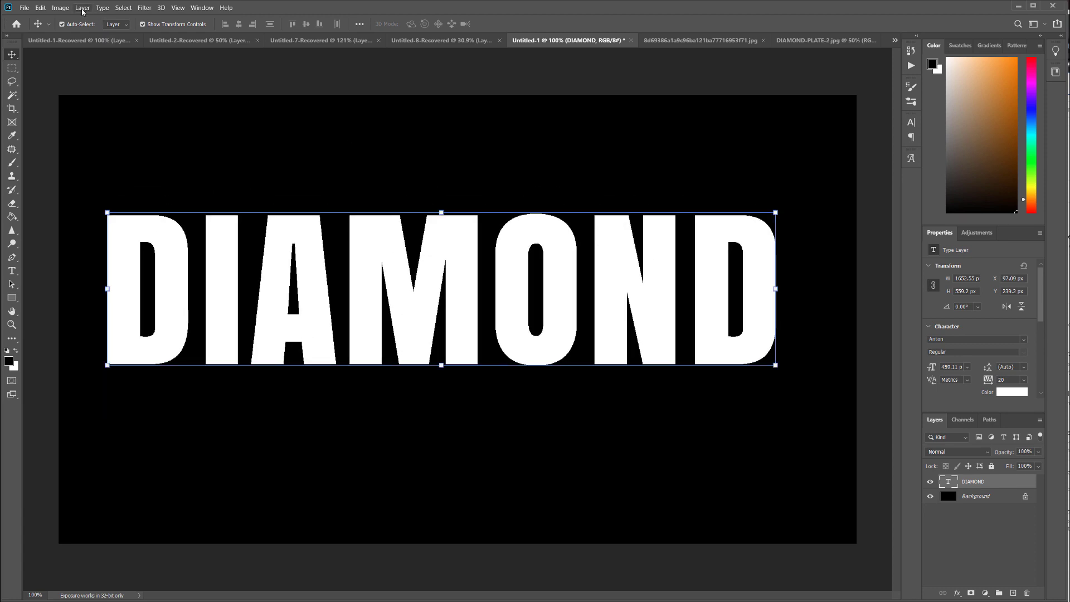
Add a Pattern Overlay layer style to the DIAMOND text layer
left_click(82, 9)
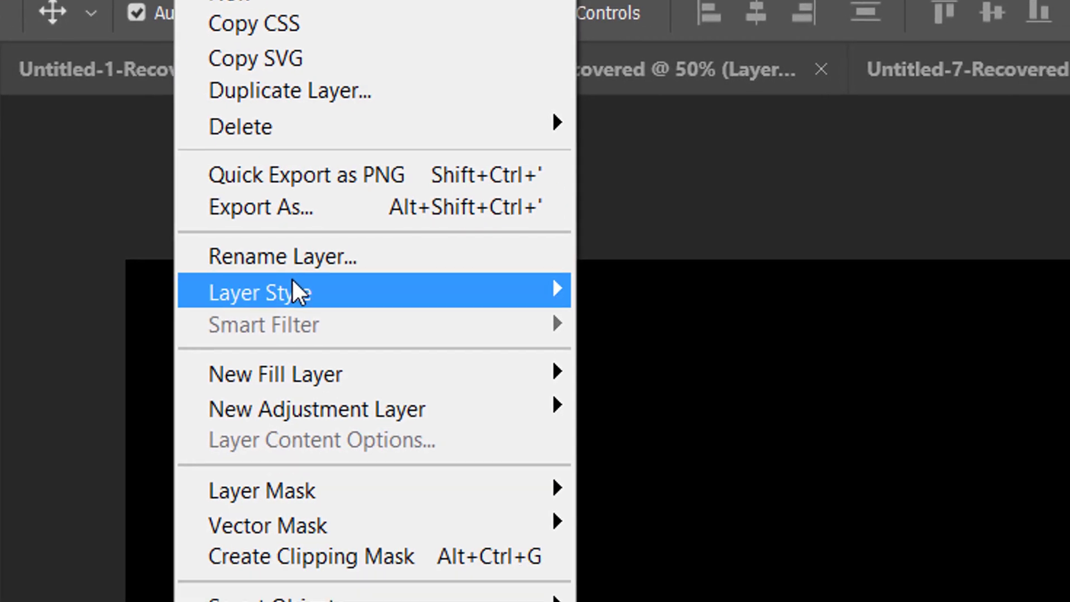
mouse_move(106, 106)
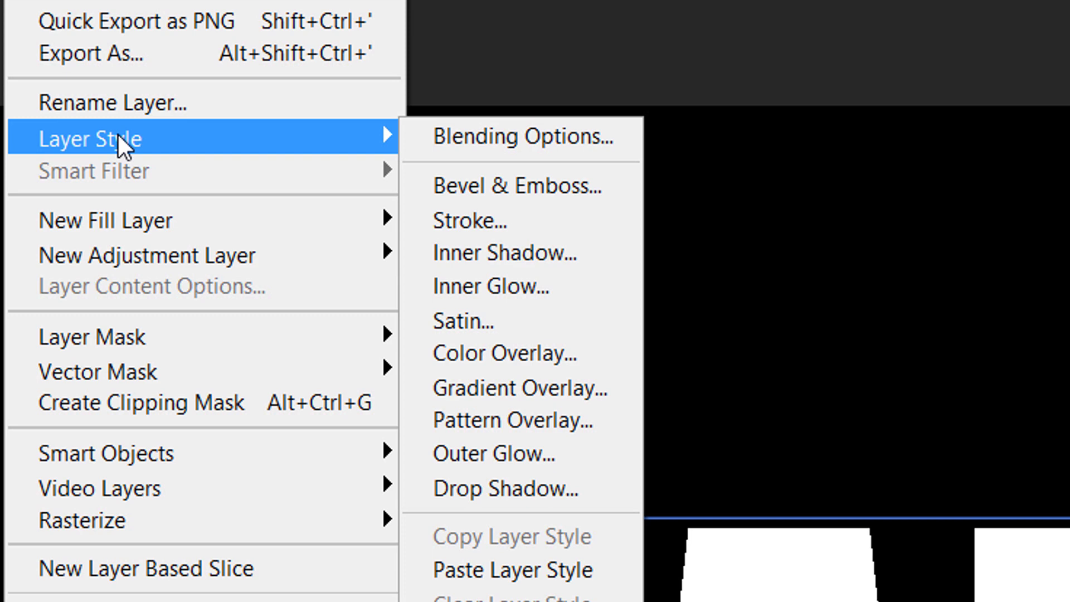
left_click(512, 422)
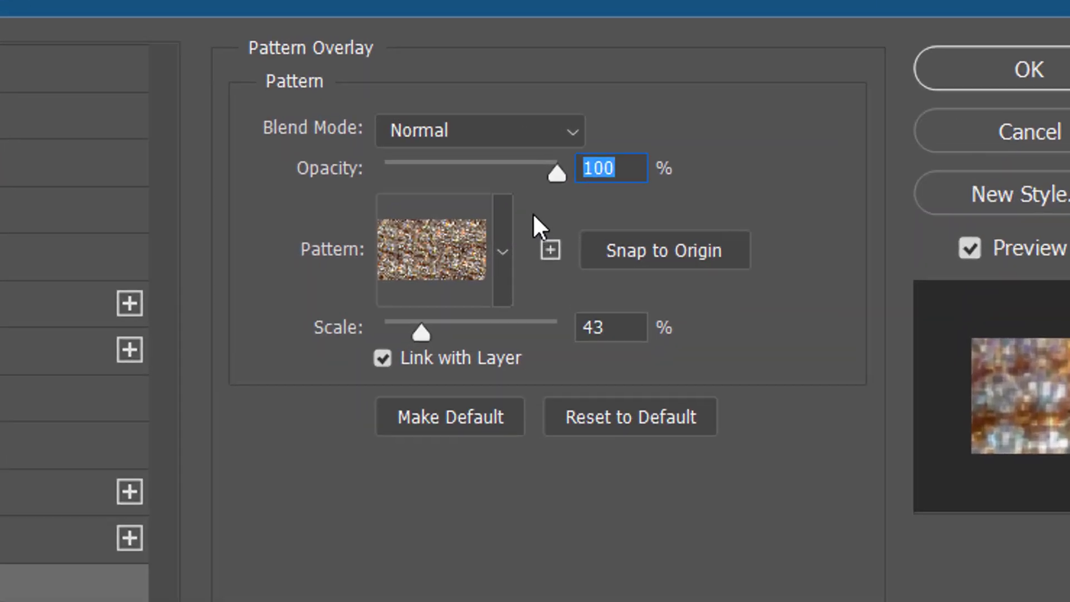
Browse the Trees, Grass and Water pattern groups and try the pale green water pattern on the text
left_click(503, 251)
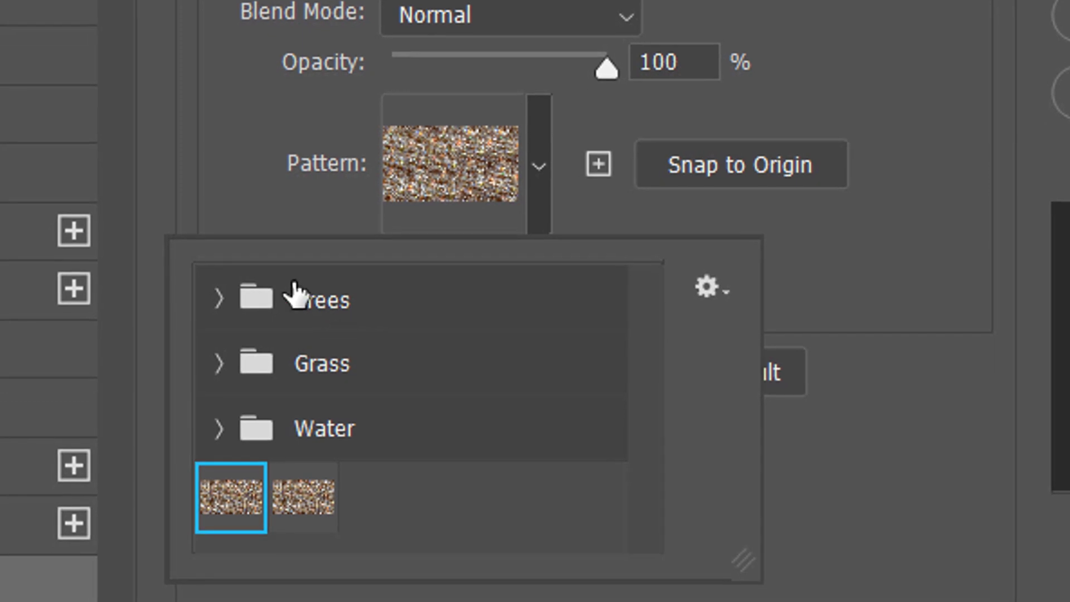
left_click(295, 294)
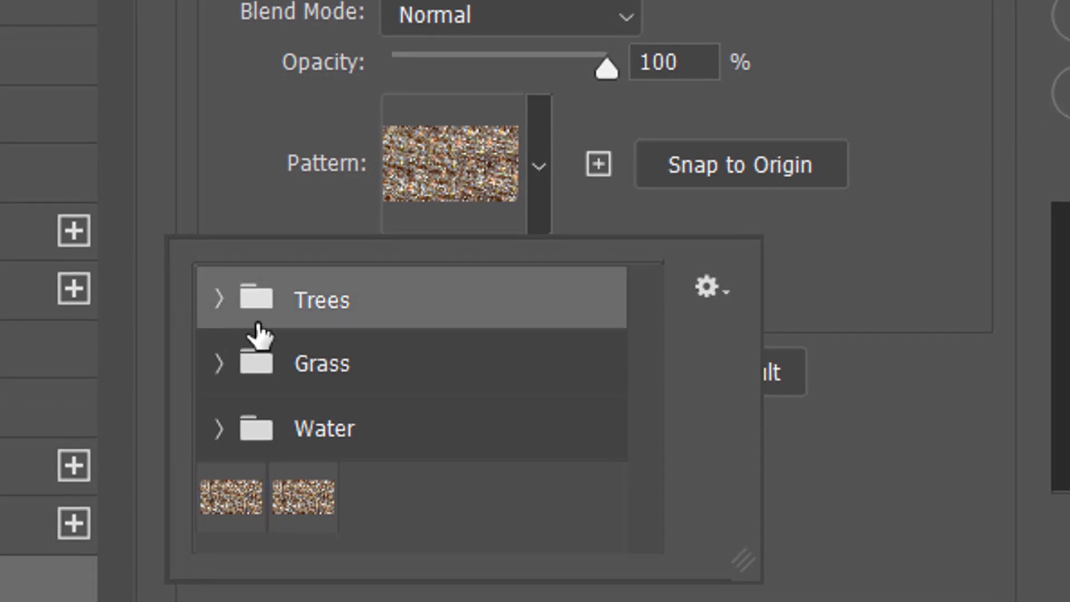
left_click(220, 364)
left_click(220, 363)
left_click(215, 427)
left_click(219, 432)
left_click(318, 474)
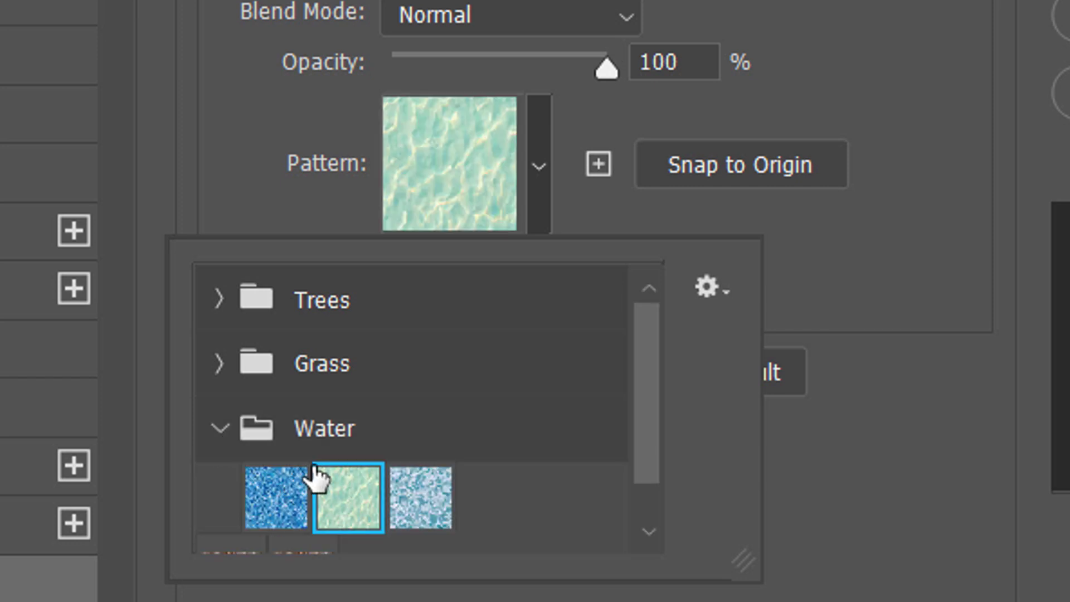
left_click(538, 168)
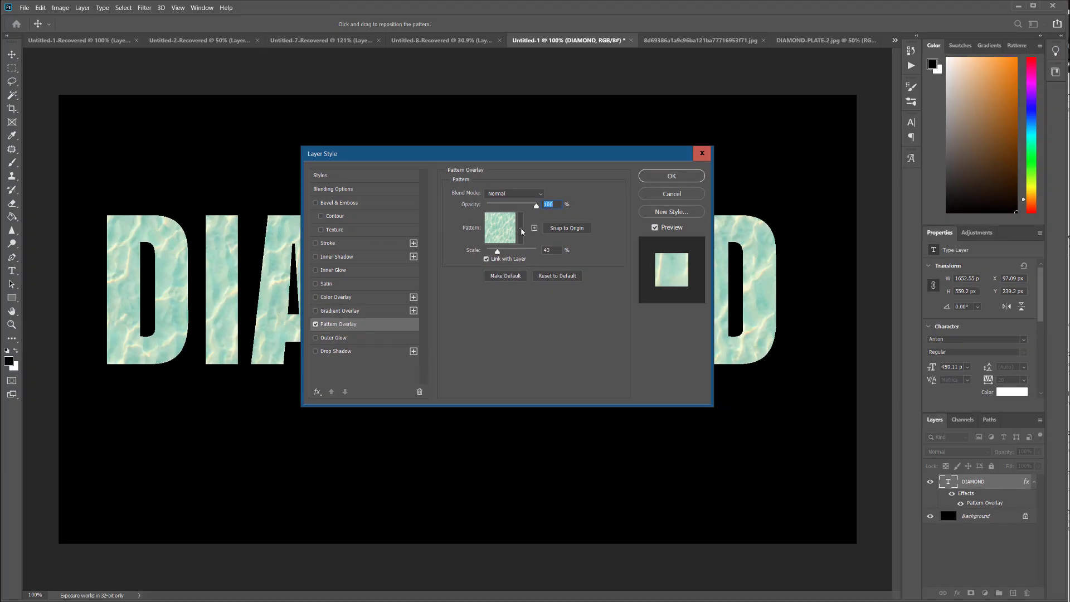
Set the overlay's pattern to the newly defined diamond pattern, the second of the two below the Water group
left_click(521, 230)
scroll(474, 293, "down", 2)
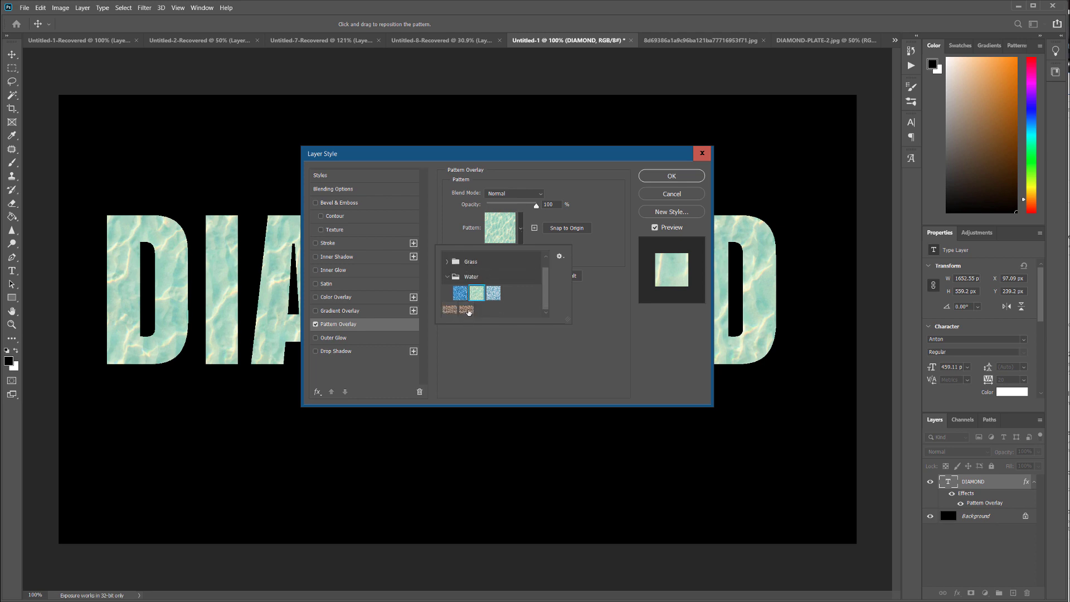
left_click(467, 308)
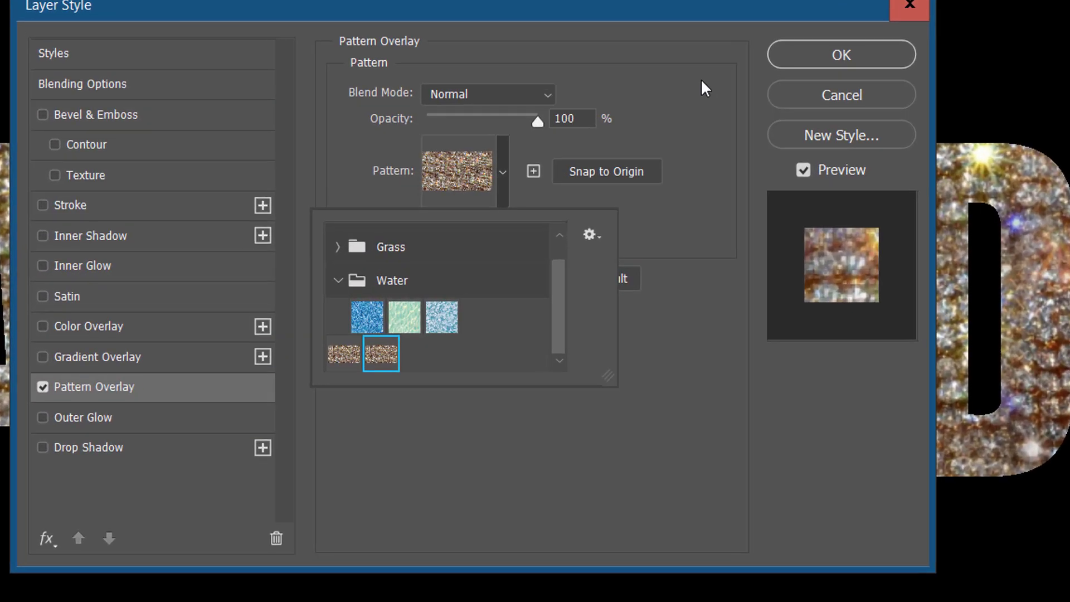
left_click(540, 247)
Move the Layer Style dialog below the text and reduce the pattern overlay's scale to 21%
left_click_drag(644, 7, 786, 557)
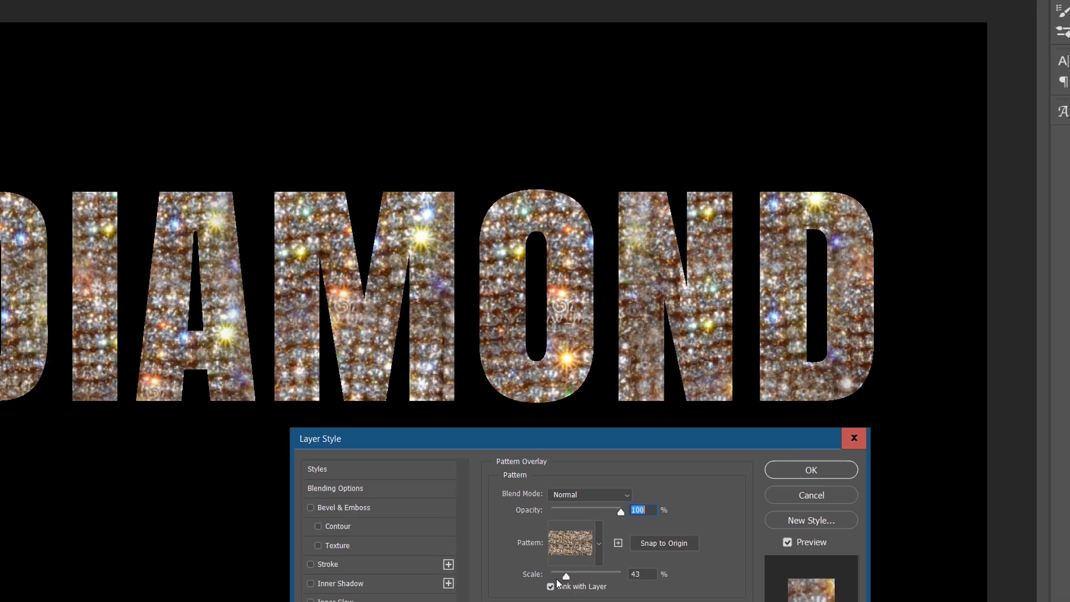
left_click_drag(565, 576, 559, 576)
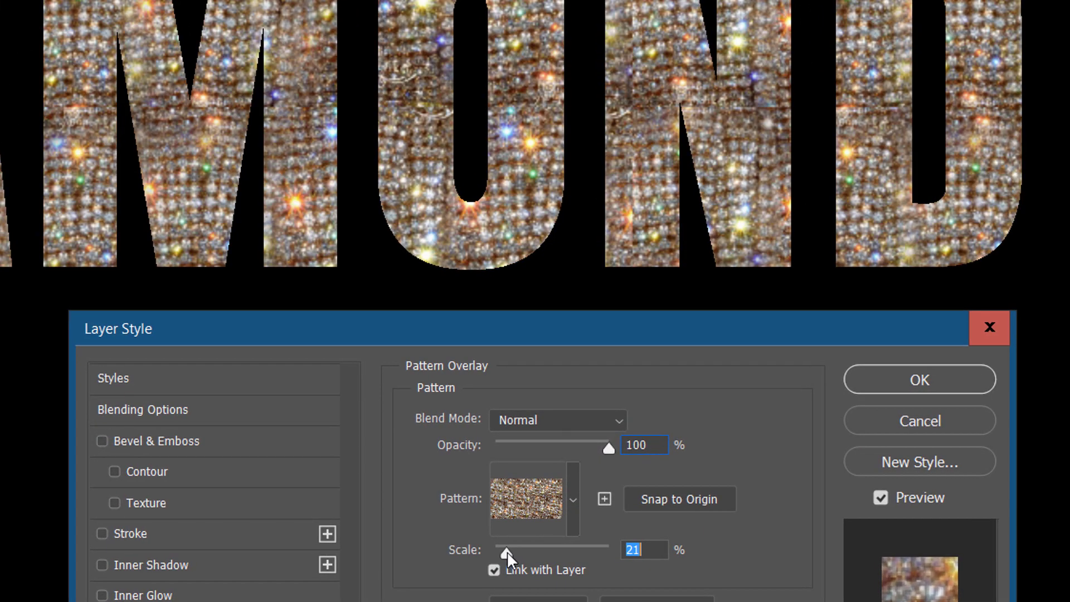
Set the pattern overlay's scale to 38%
left_click_drag(507, 556, 521, 575)
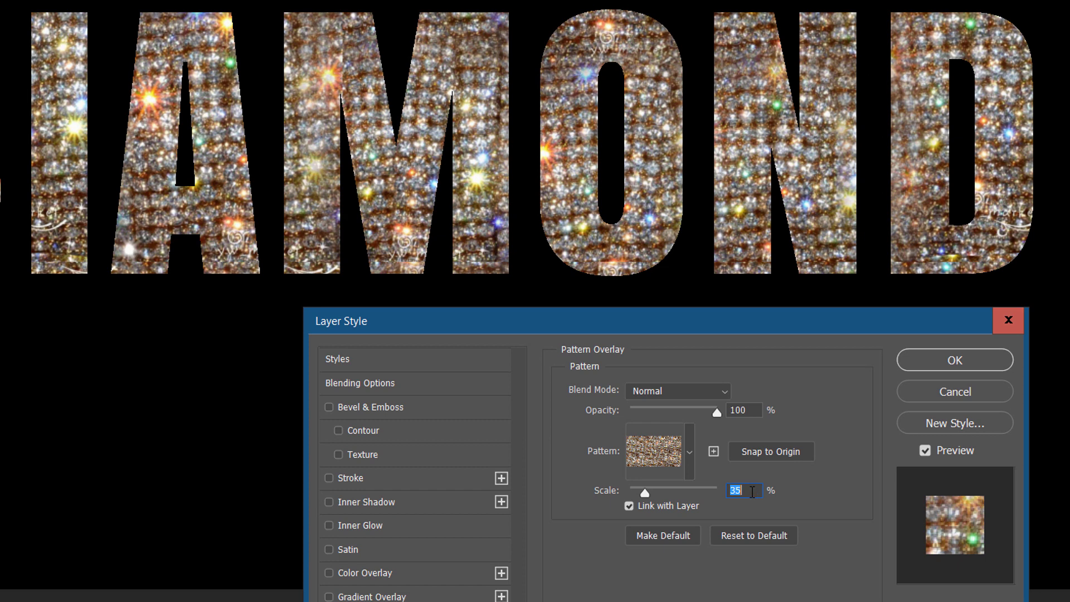
key("Up")
key("Up")
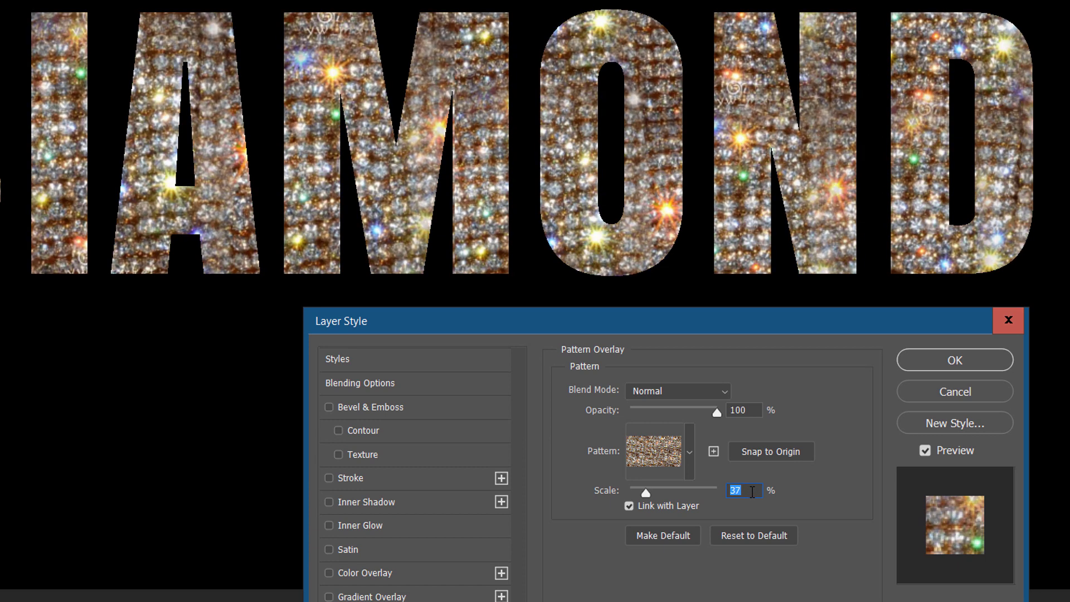
key("Up")
key("Up")
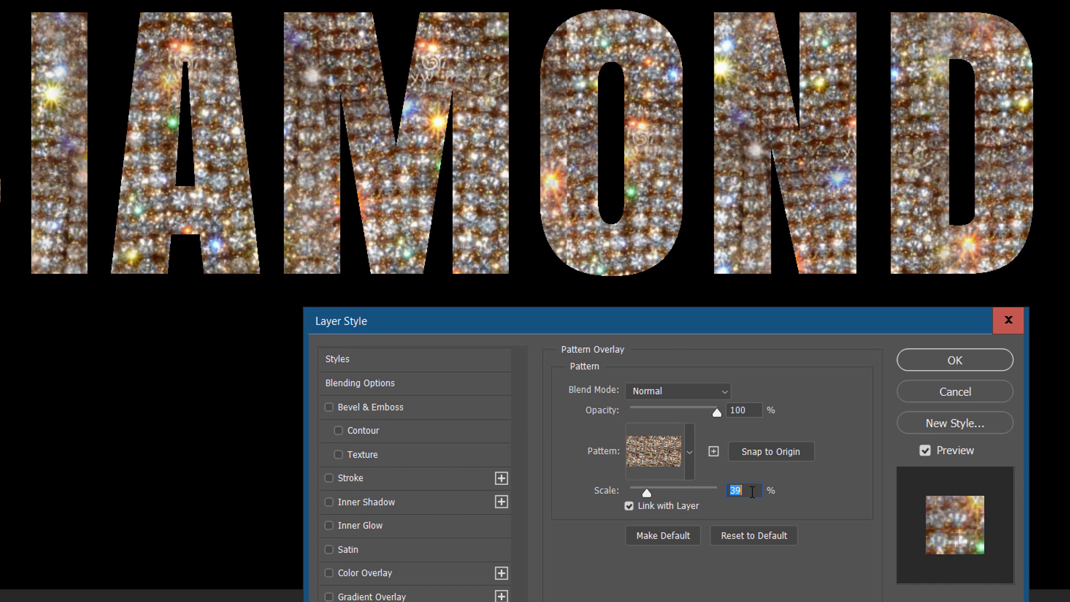
key("Down")
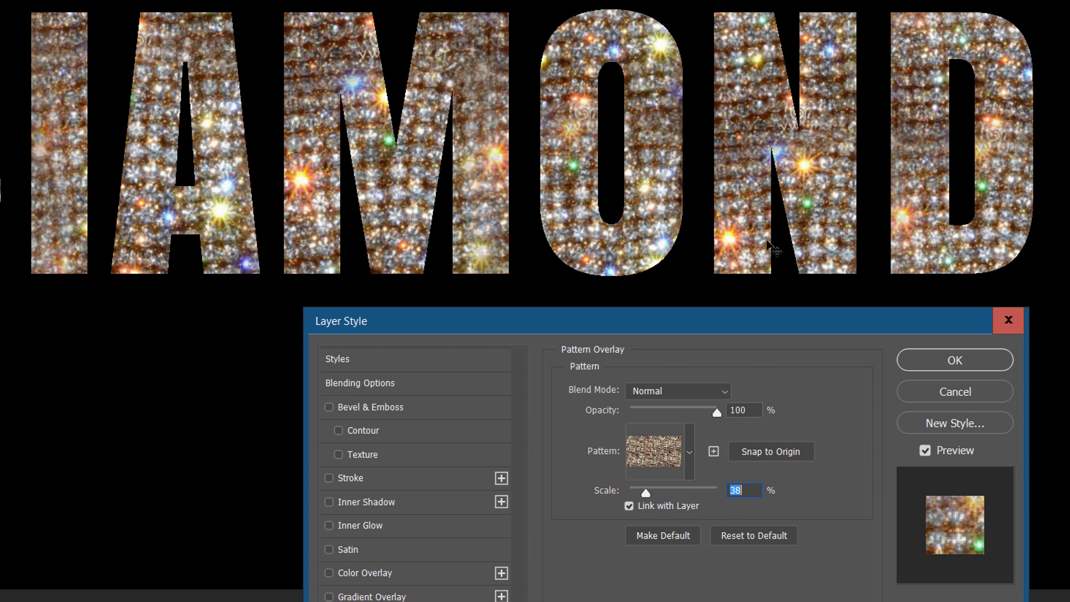
Add a Stroke effect to the DIAMOND text and change its colour to medium grey
left_click(331, 486)
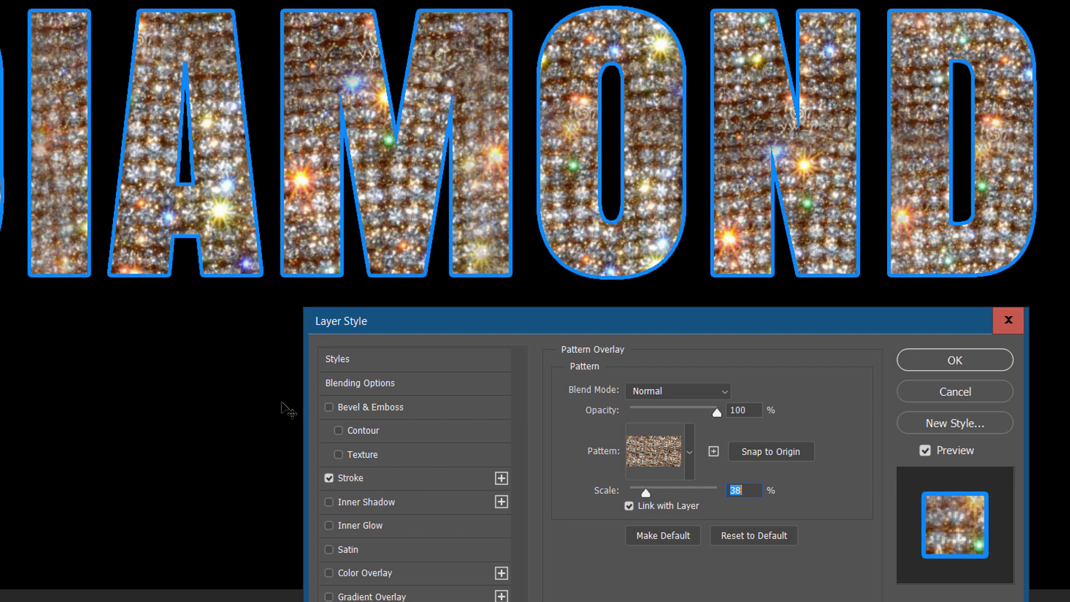
left_click(358, 478)
left_click(606, 524)
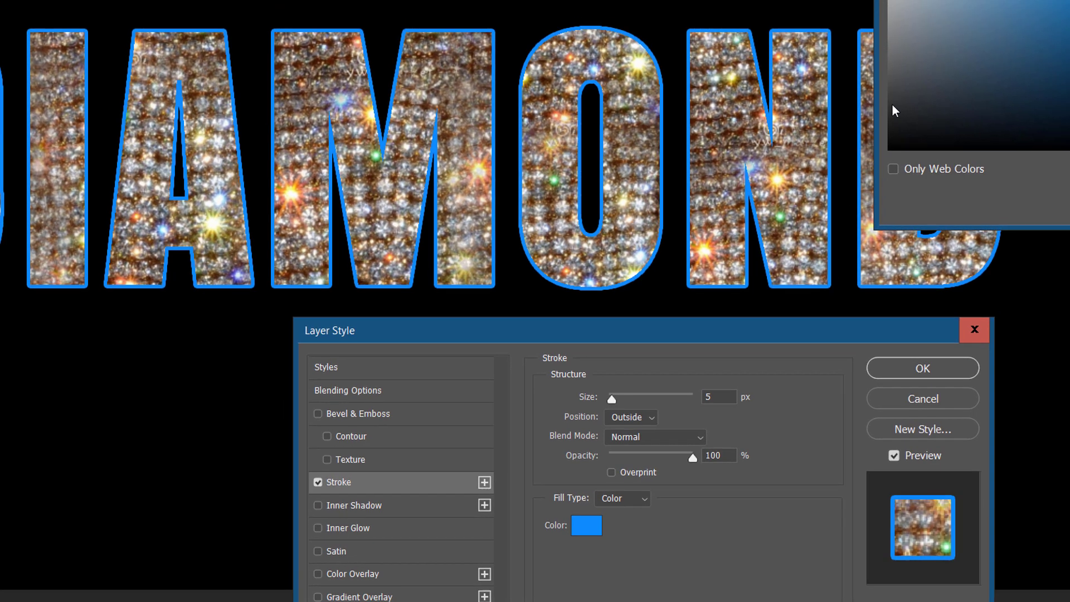
left_click(922, 22)
key("Return")
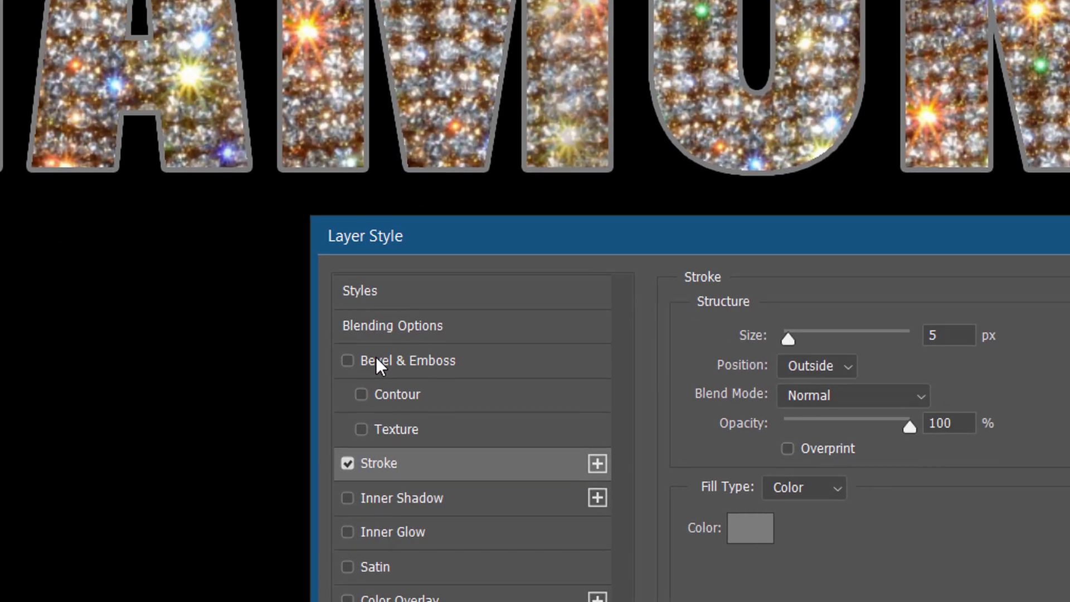
Enable Bevel & Emboss with its Contour option on the text and move the Layer Style dialog upward
left_click(296, 437)
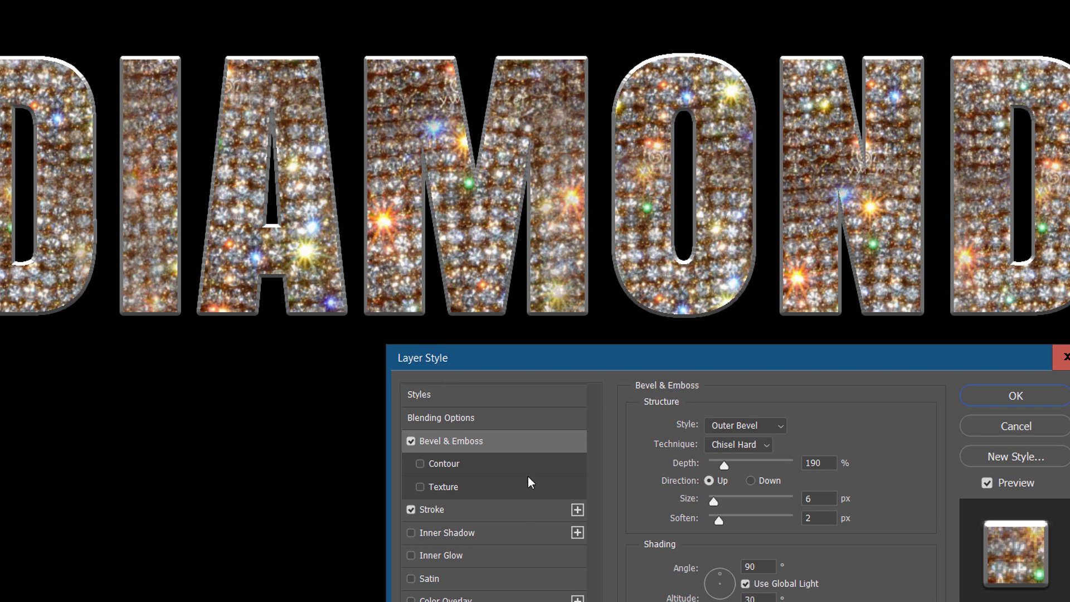
left_click(443, 466)
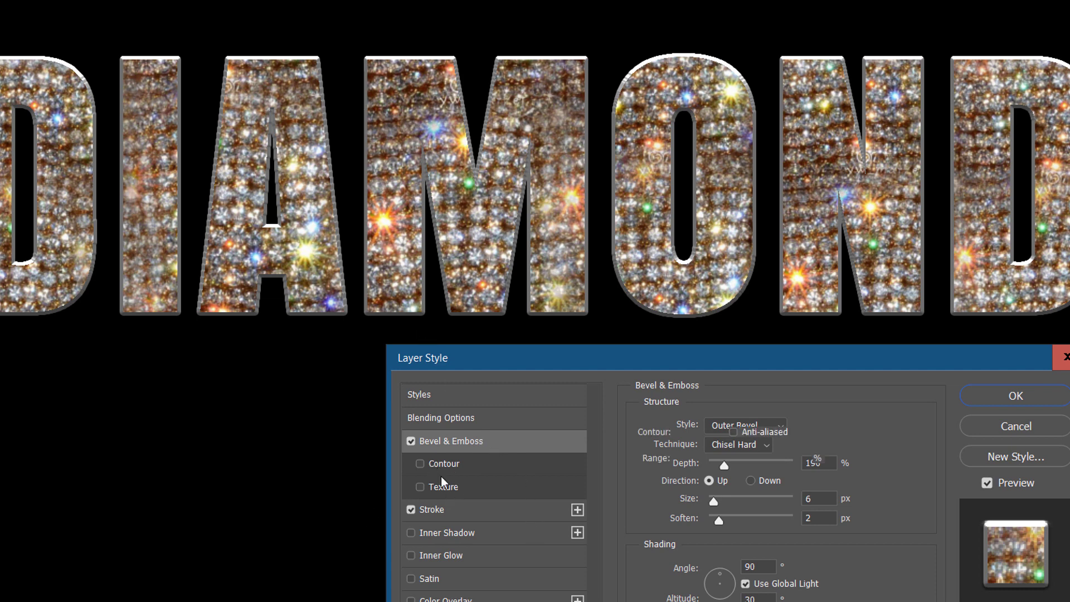
left_click(497, 440)
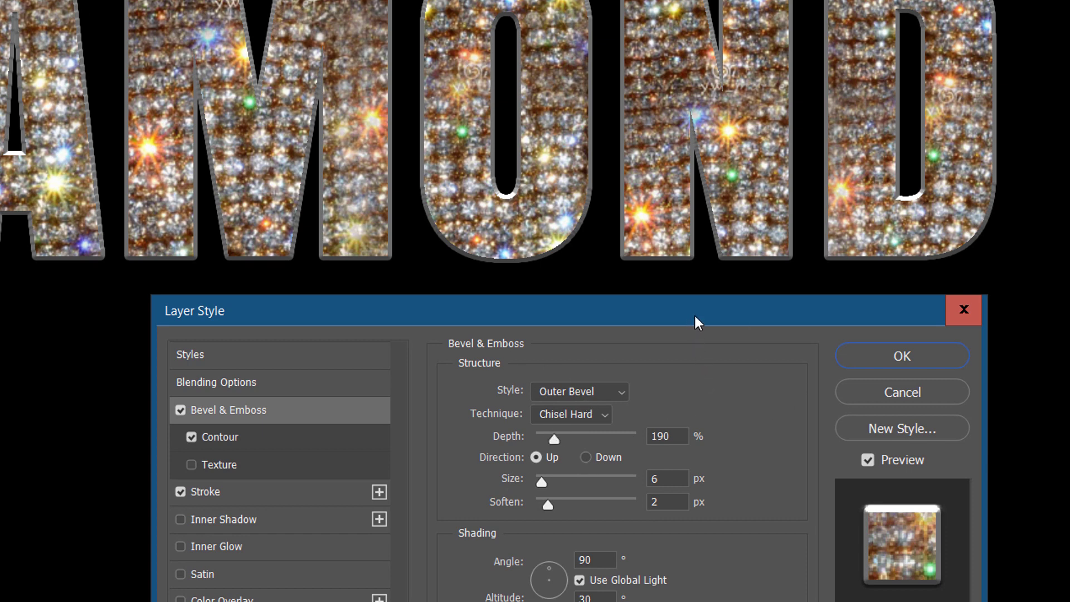
left_click_drag(697, 320, 710, 11)
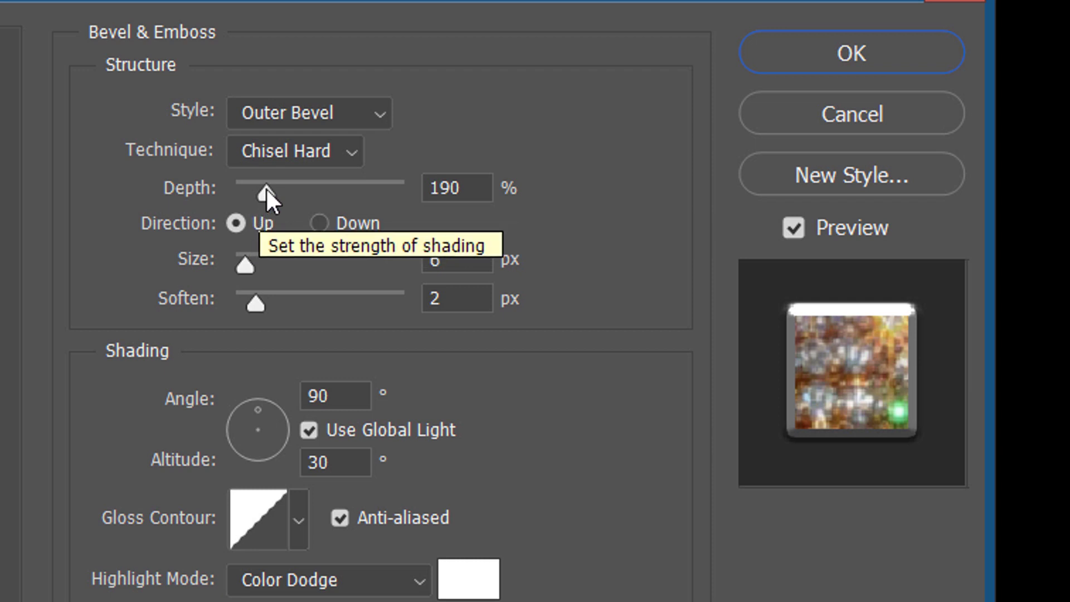
Set the outer bevel's depth to 178% and its size to 21 px
left_click_drag(266, 188, 291, 206)
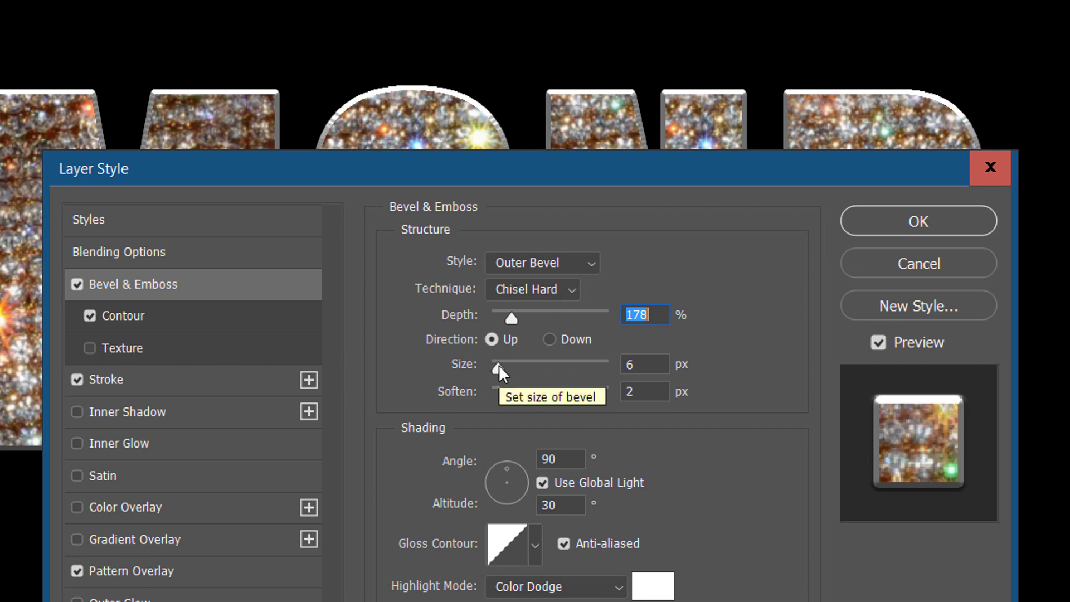
left_click_drag(500, 364, 510, 364)
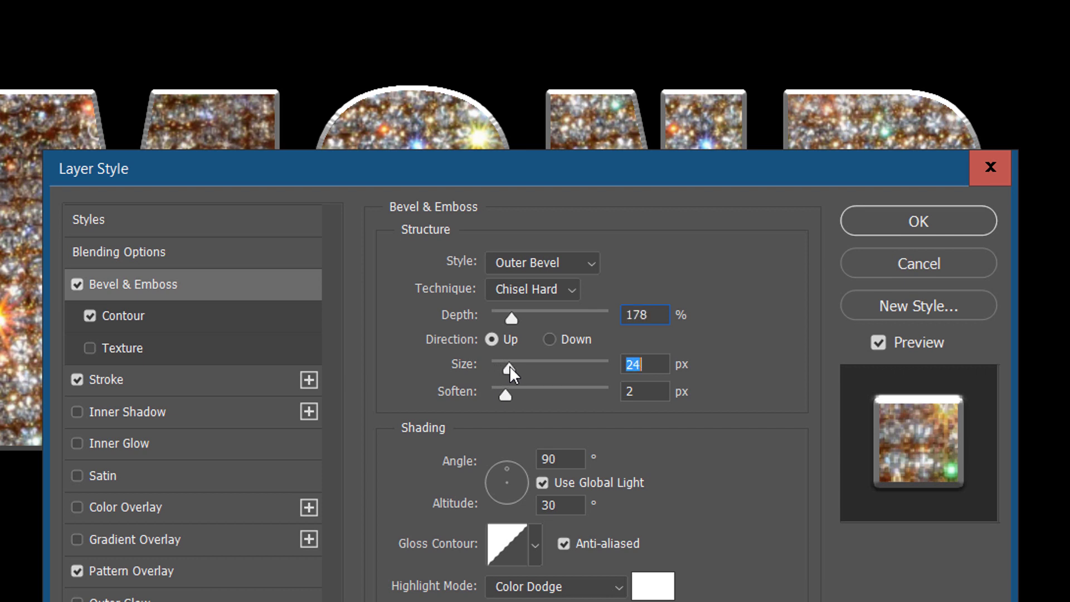
left_click(662, 371)
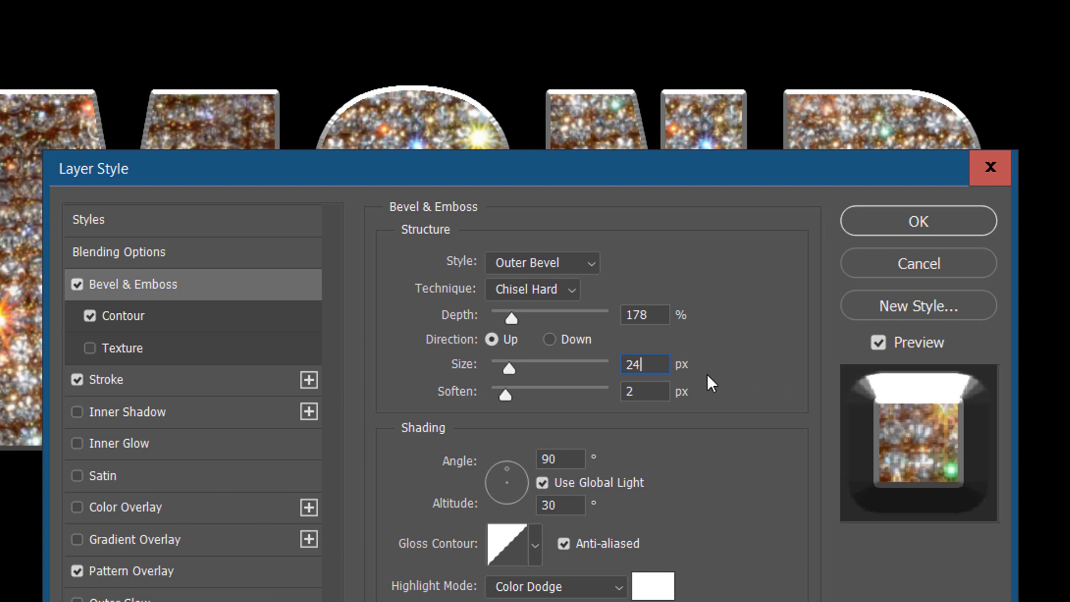
double_click(663, 363)
key("Down")
key("Down")
key("Down")
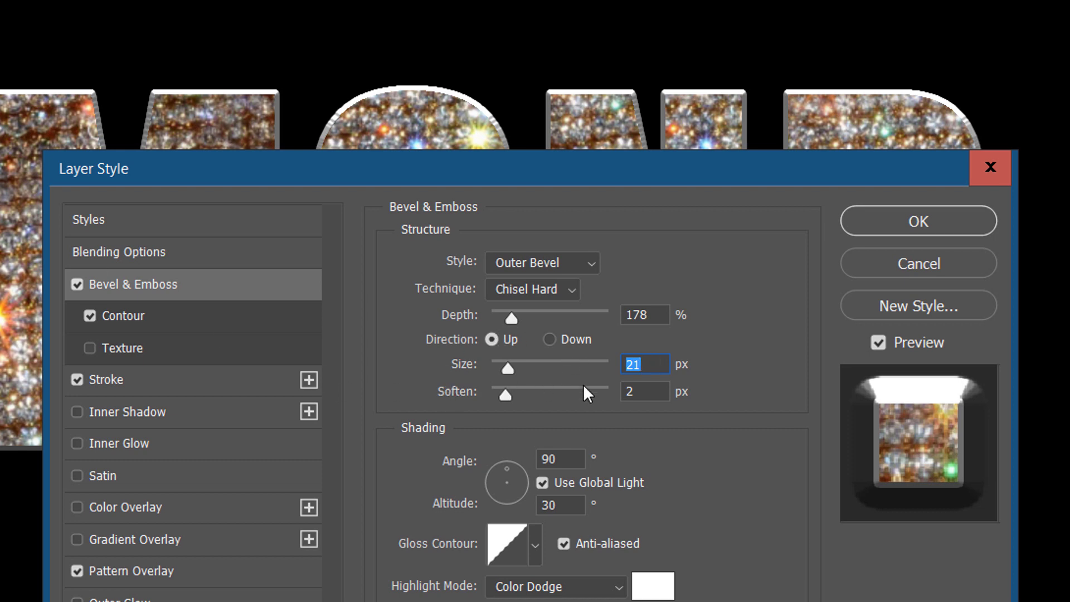
Set the bevel's soften value to 0 px
left_click(633, 392)
key("Down")
key("Down")
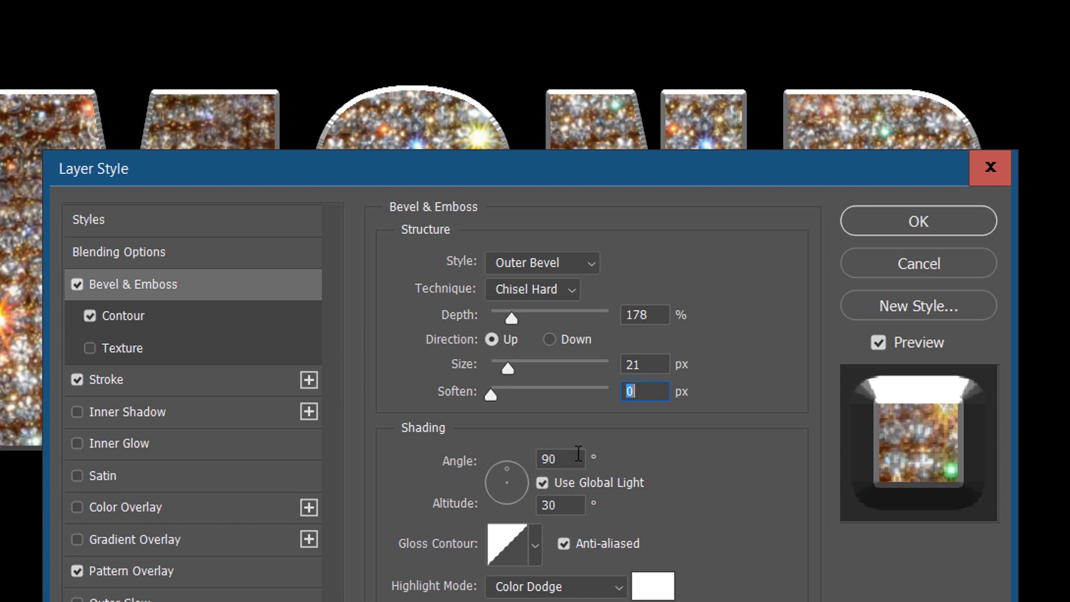
Set the bevel's shading angle to 107°
left_click(570, 460)
key("Down")
key("Up")
key("Up")
key("Up")
key("Up")
key("Up")
key("Up")
key("Up")
key("Up")
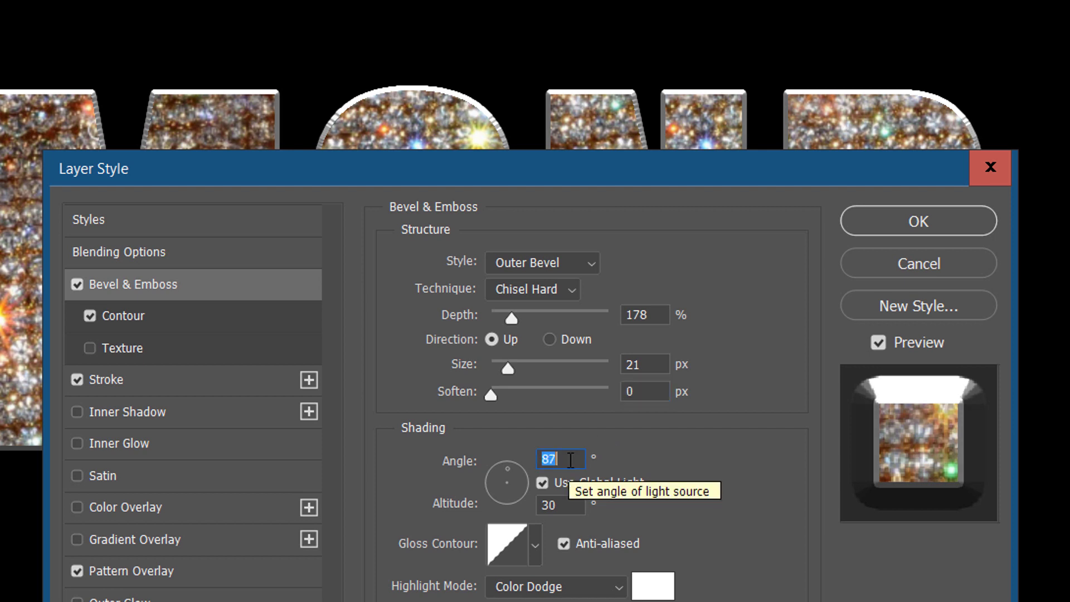
key("Up")
key("Up")
key("Up")
key("Up")
key("Up")
key("Up")
key("Up")
key("Up")
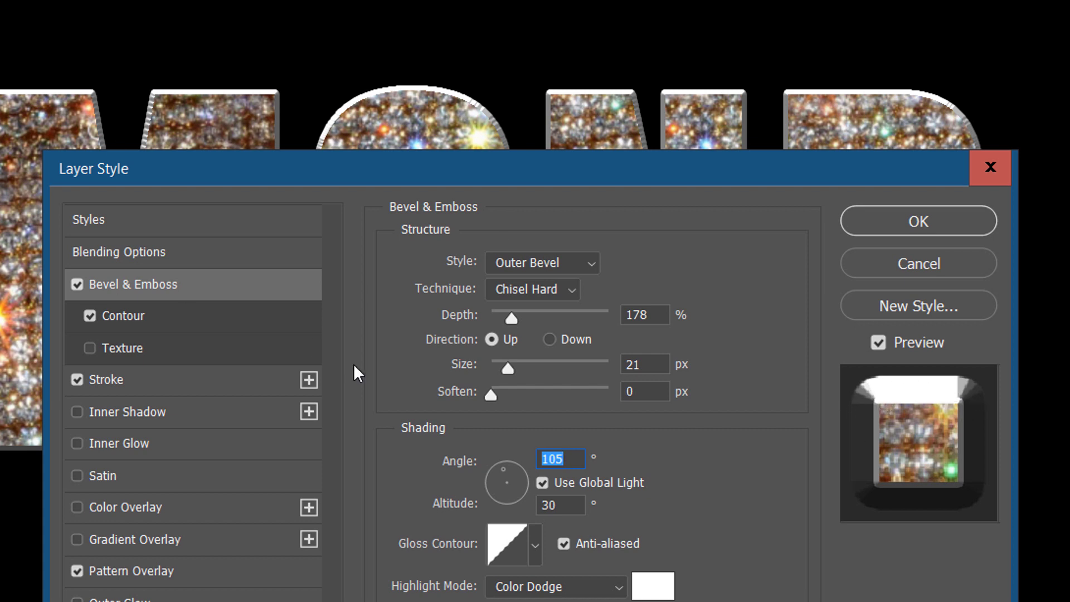
key("Up")
key("Up")
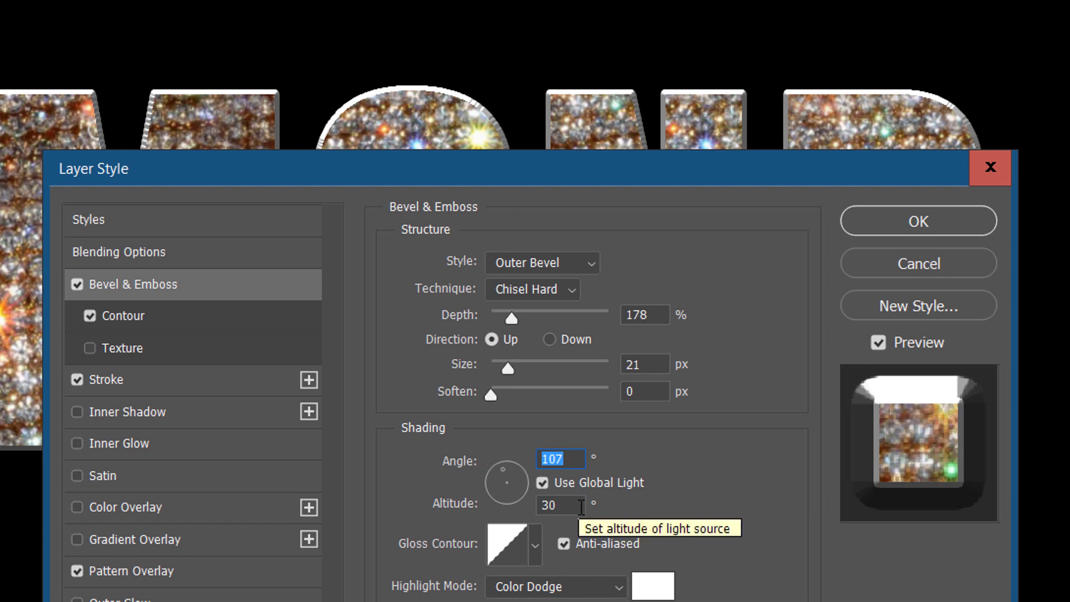
Set the bevel's light altitude to 32°
left_click(574, 504)
key("Up")
key("Up")
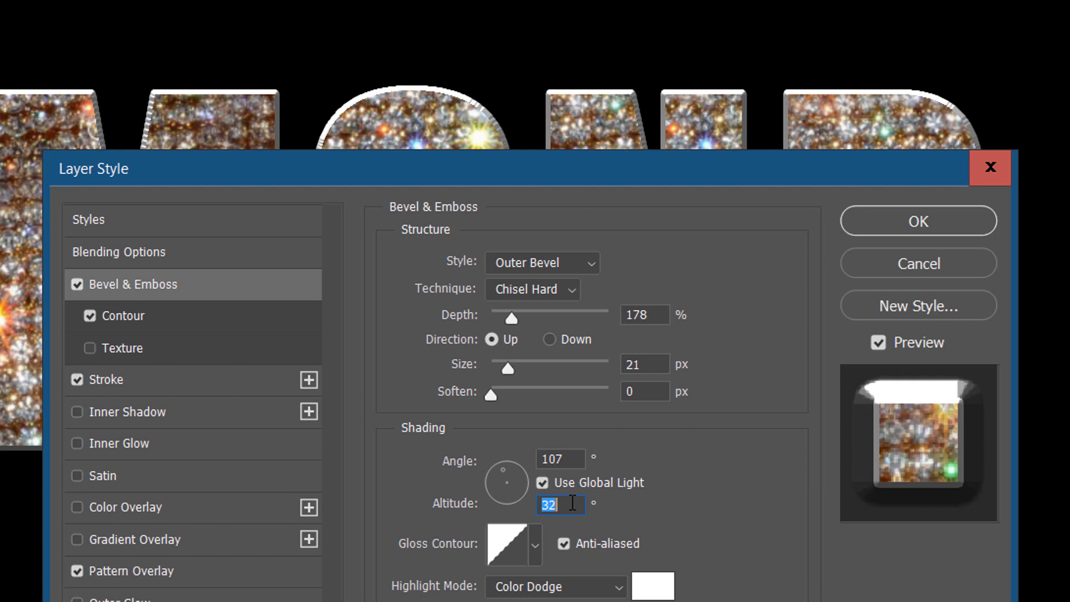
key("Down")
Change the bevel's gloss contour to the Ring preset
left_click(536, 556)
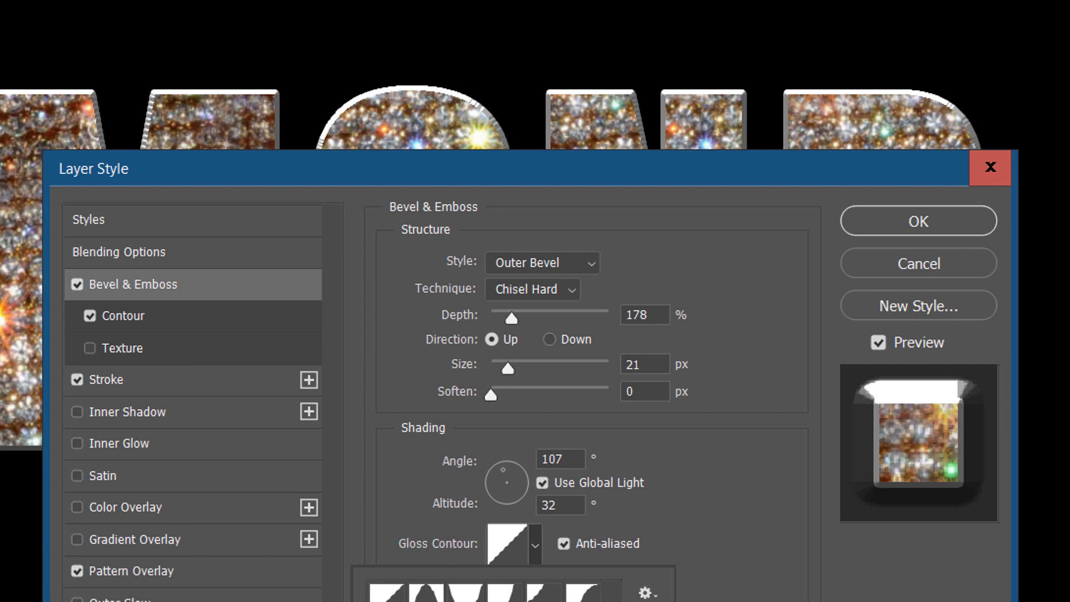
left_click(426, 600)
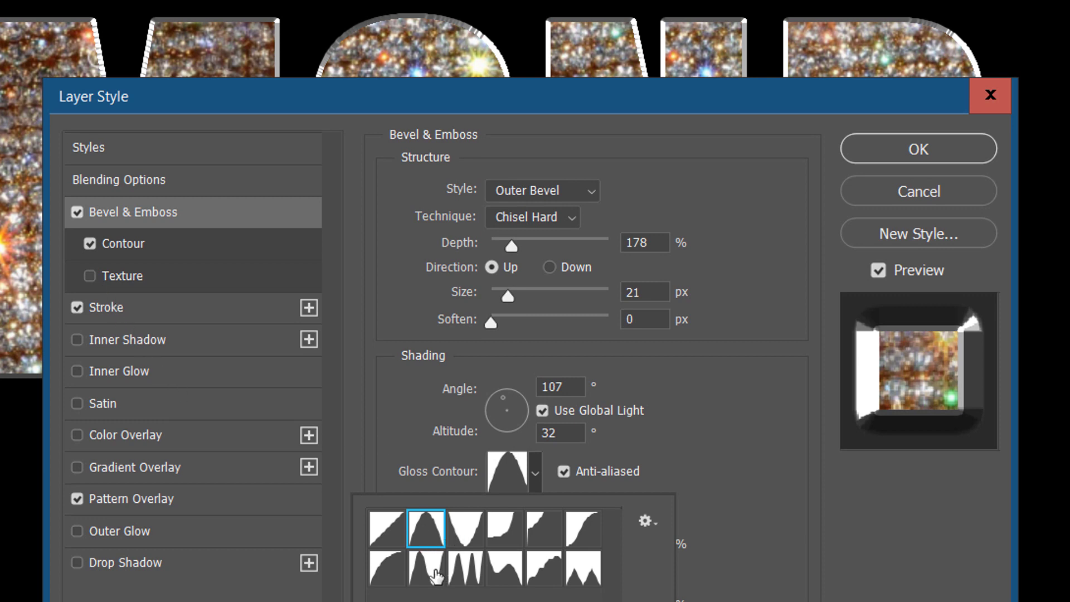
left_click(424, 574)
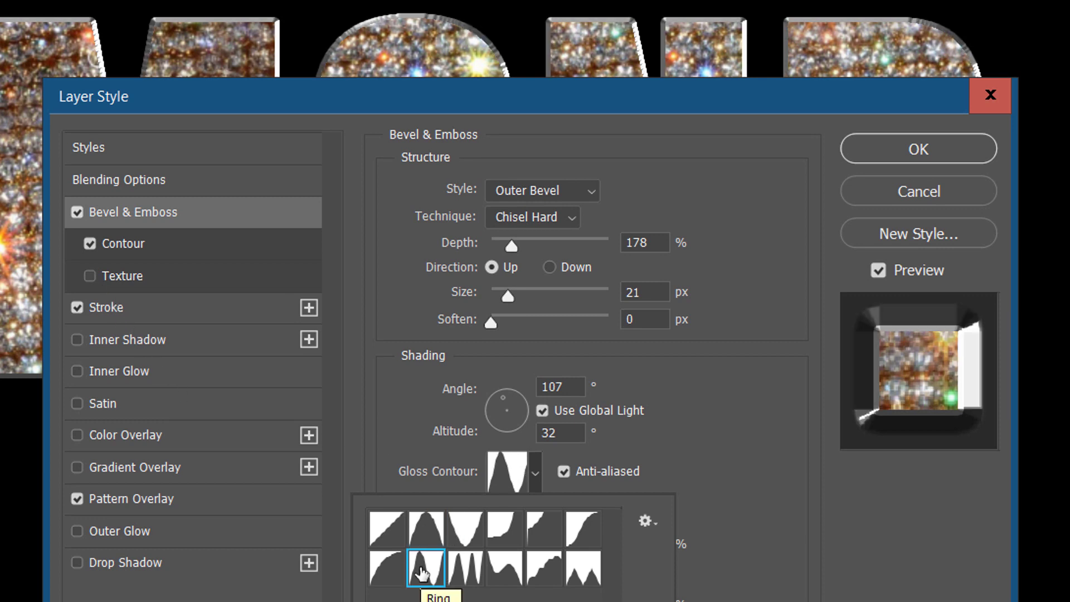
left_click(719, 424)
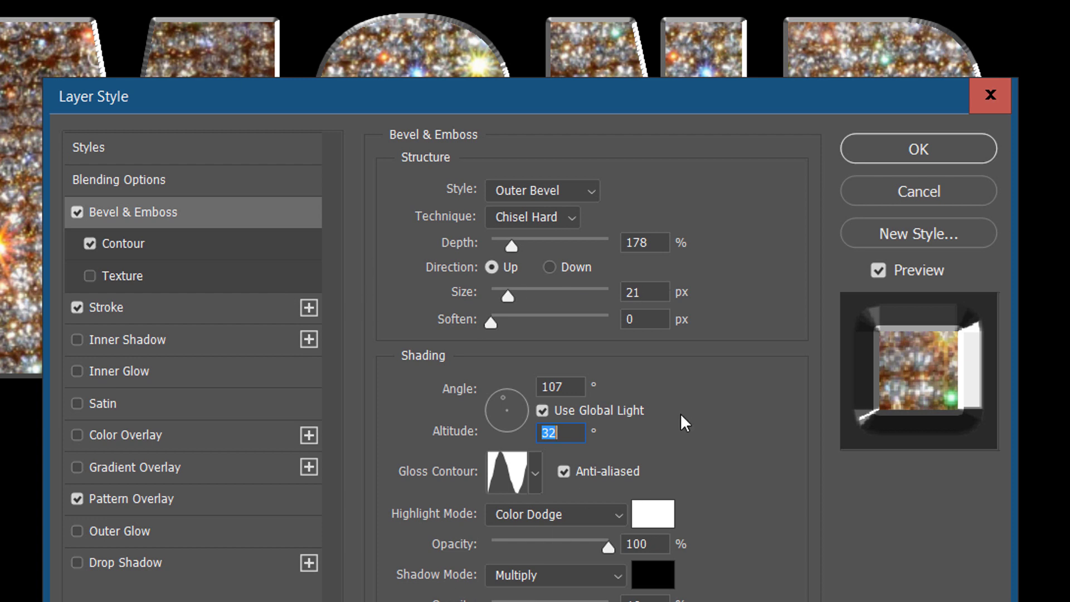
Try several presets for the bevel's Contour effect, choose the double-peaked one beside Ring, and turn on anti-aliasing
left_click(143, 245)
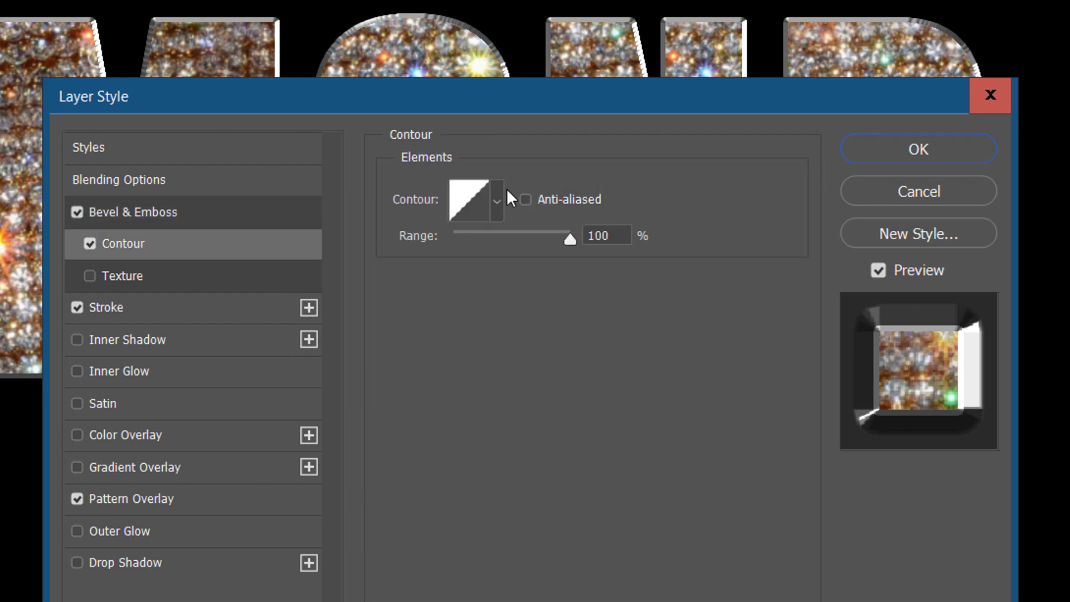
left_click(496, 201)
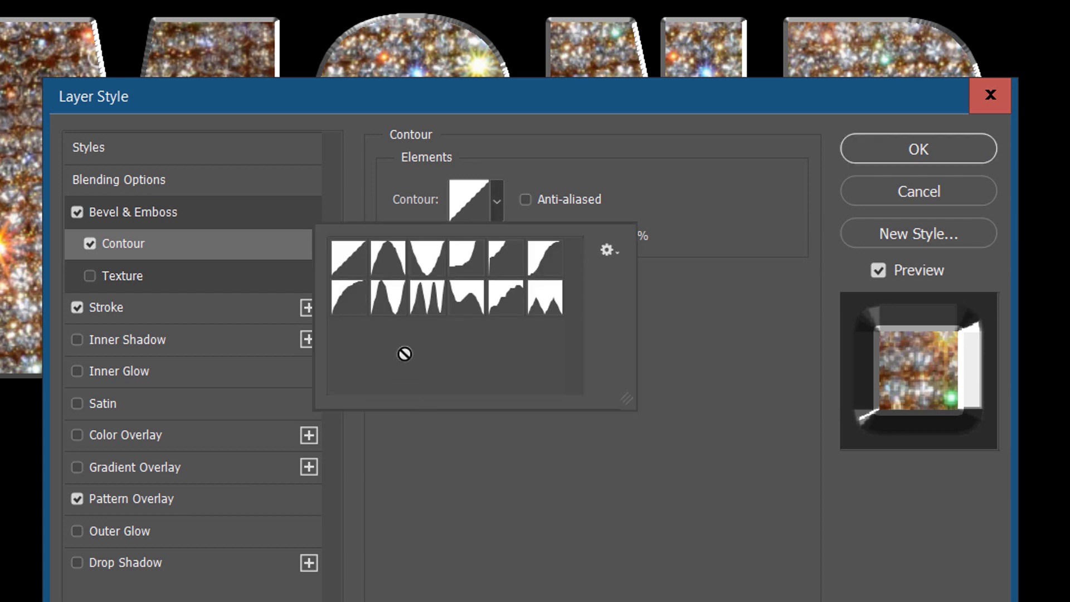
left_click(386, 254)
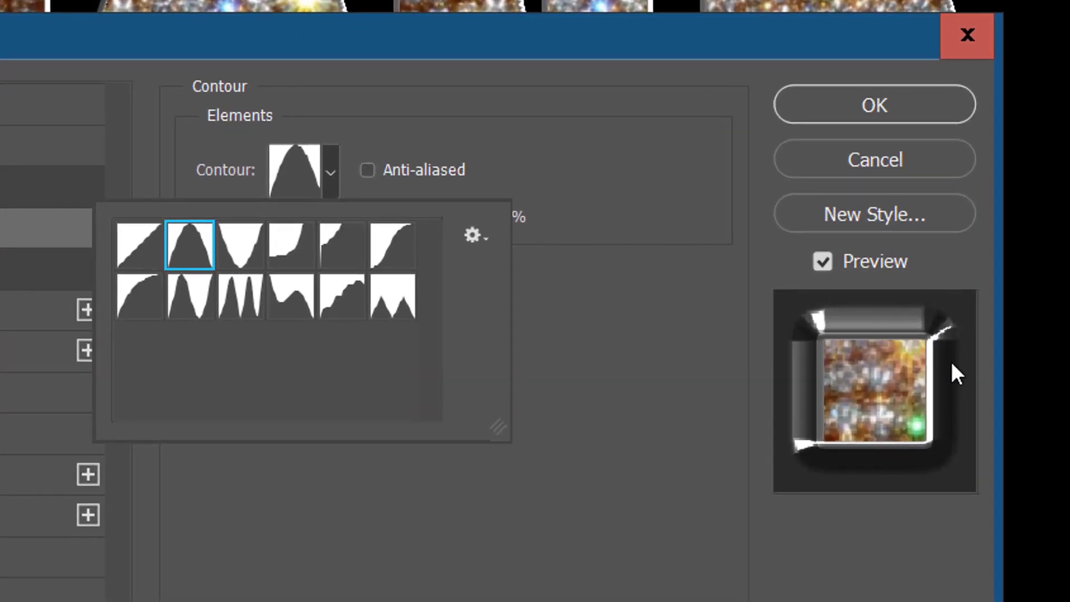
left_click(239, 246)
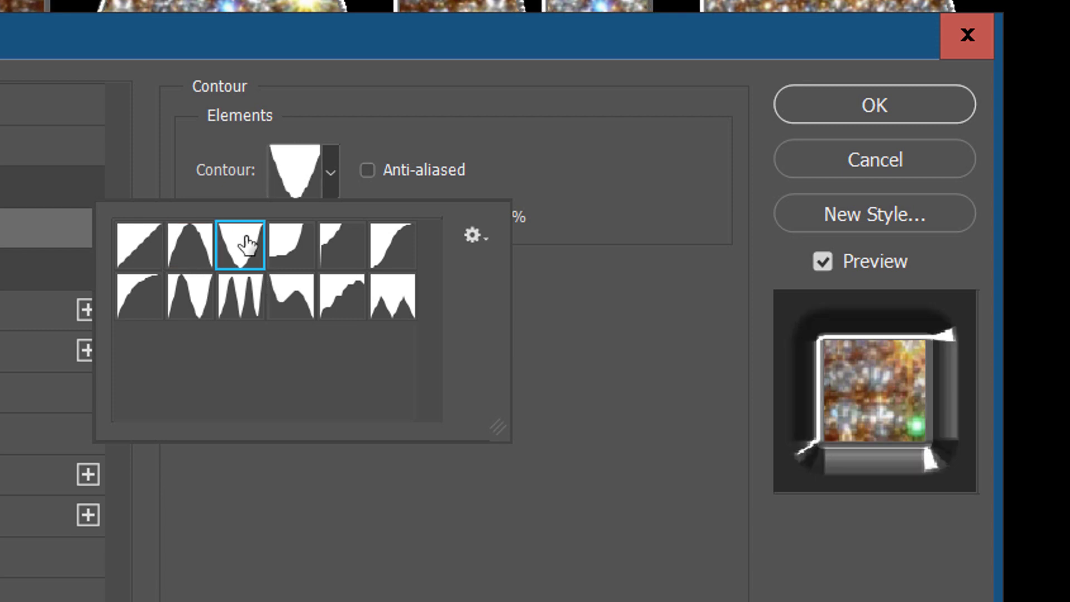
left_click(334, 254)
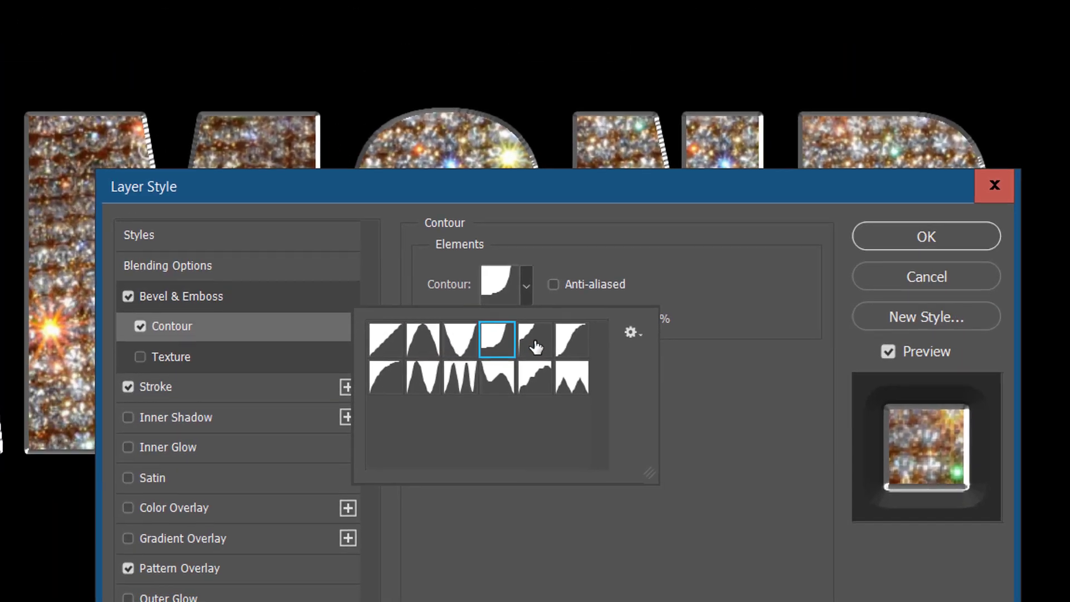
left_click(571, 343)
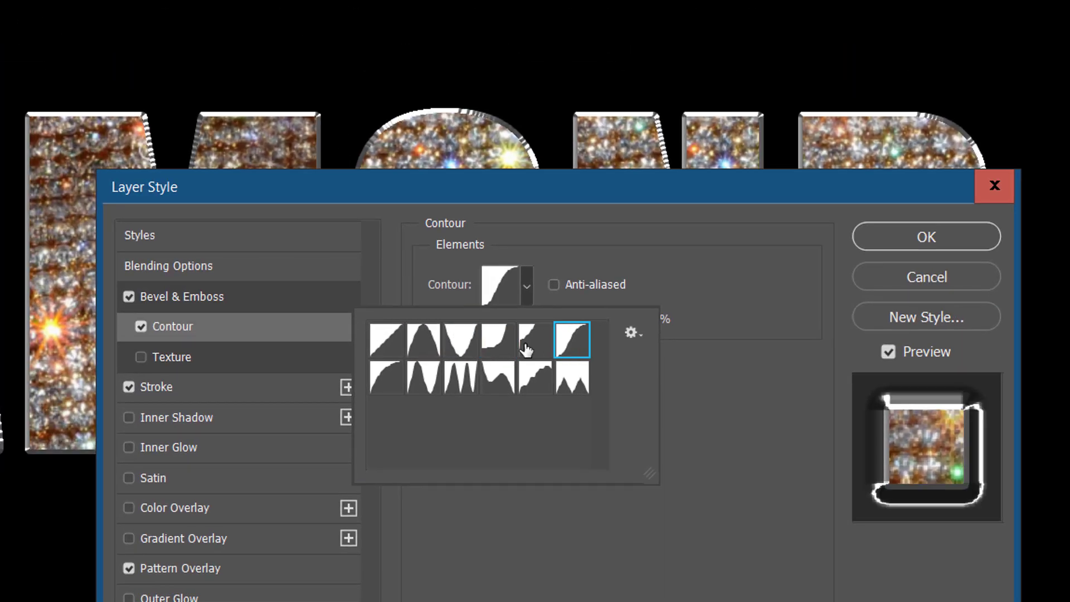
left_click(387, 385)
left_click(430, 378)
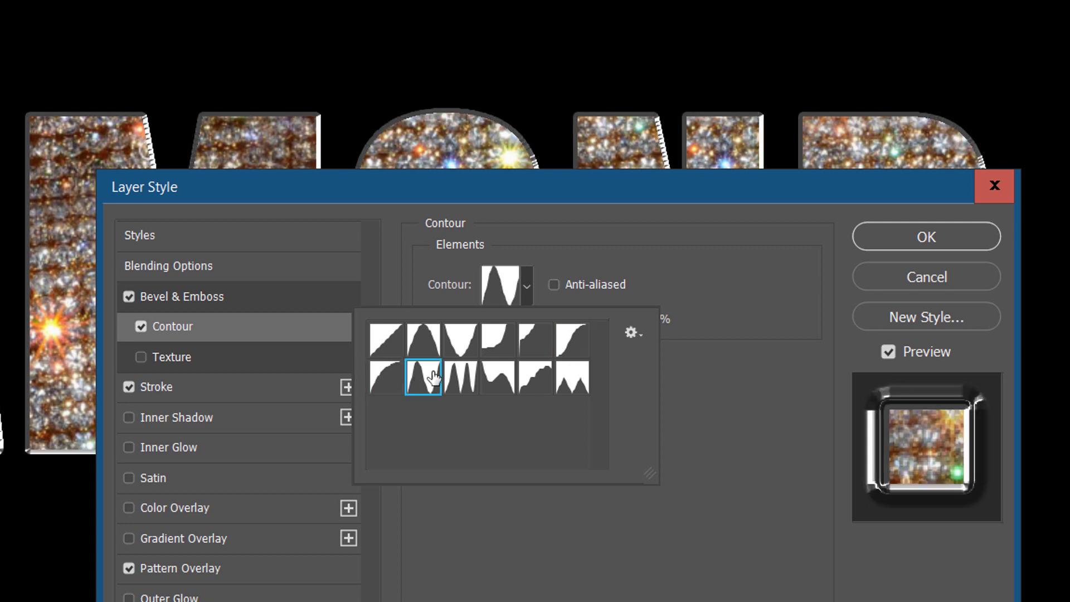
left_click(470, 383)
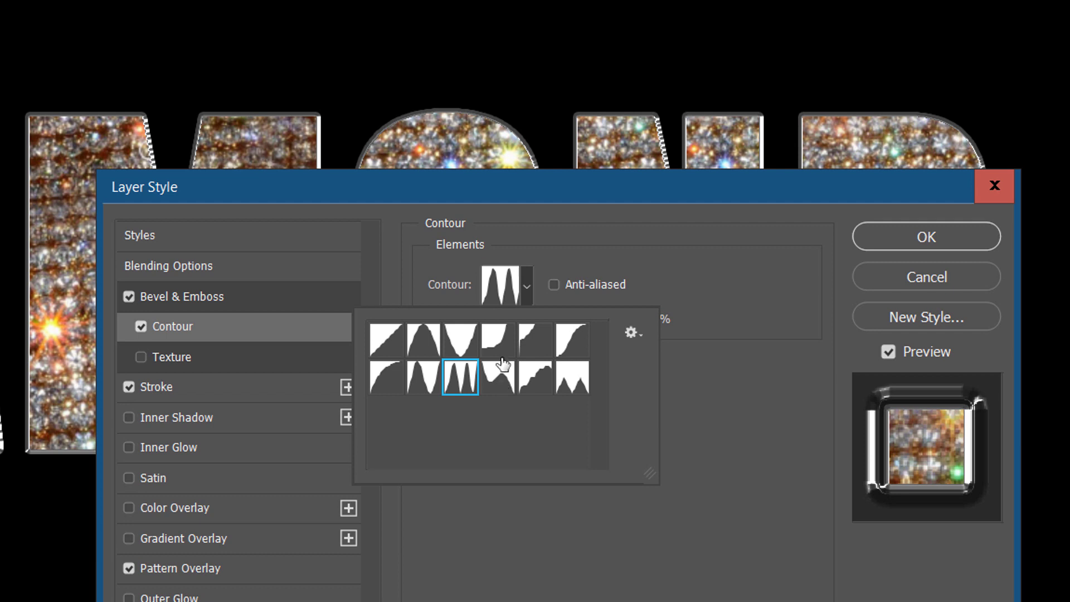
left_click(556, 291)
left_click(556, 291)
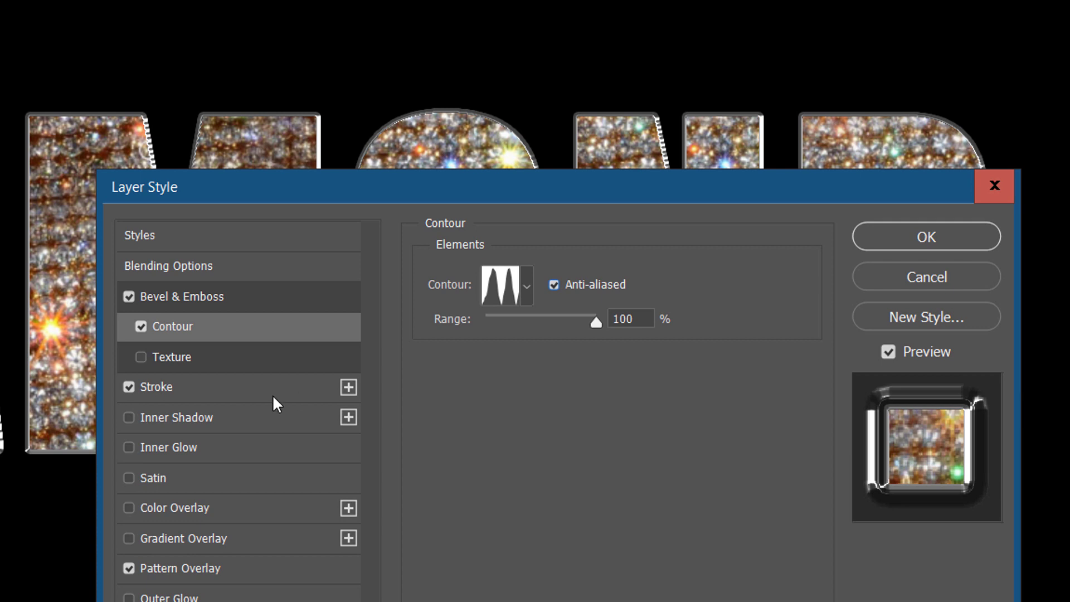
Set the DIAMOND text's stroke size to 14 px
left_click(187, 385)
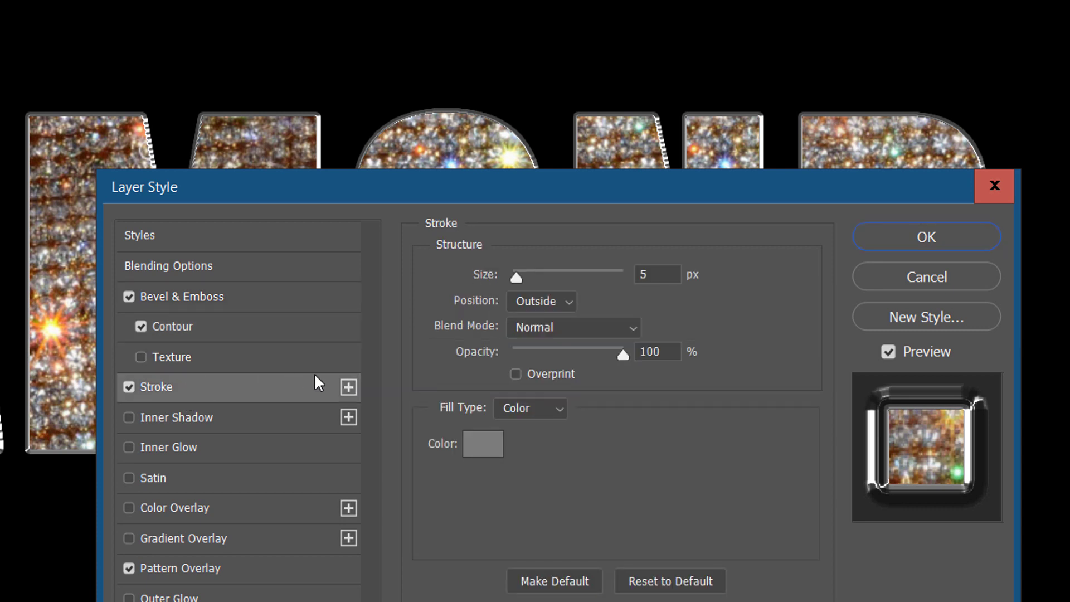
left_click(650, 274)
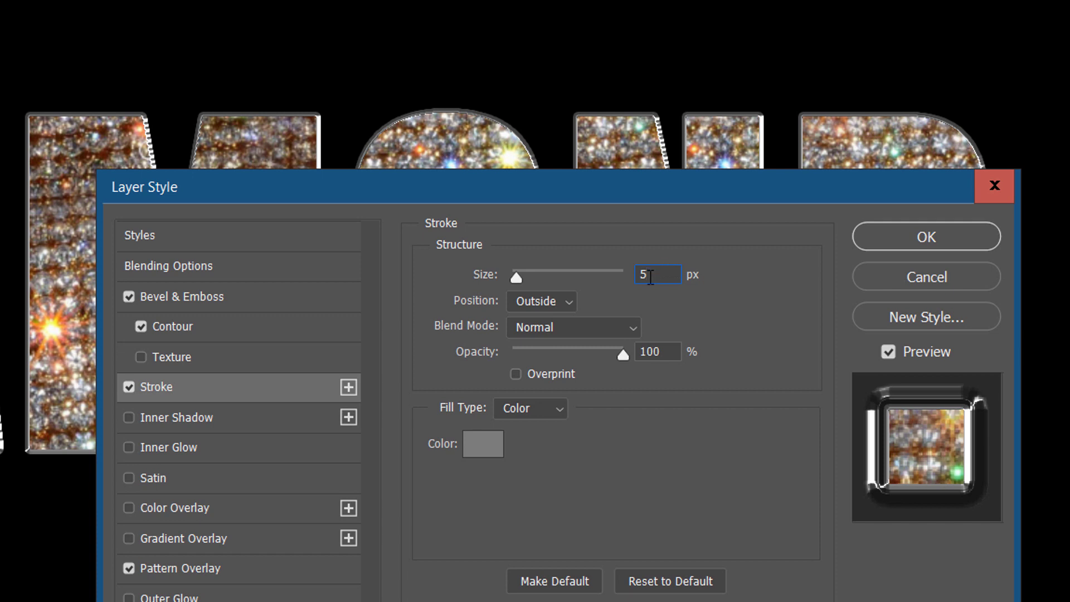
scroll(651, 275, "up", 4)
scroll(651, 275, "up", 5)
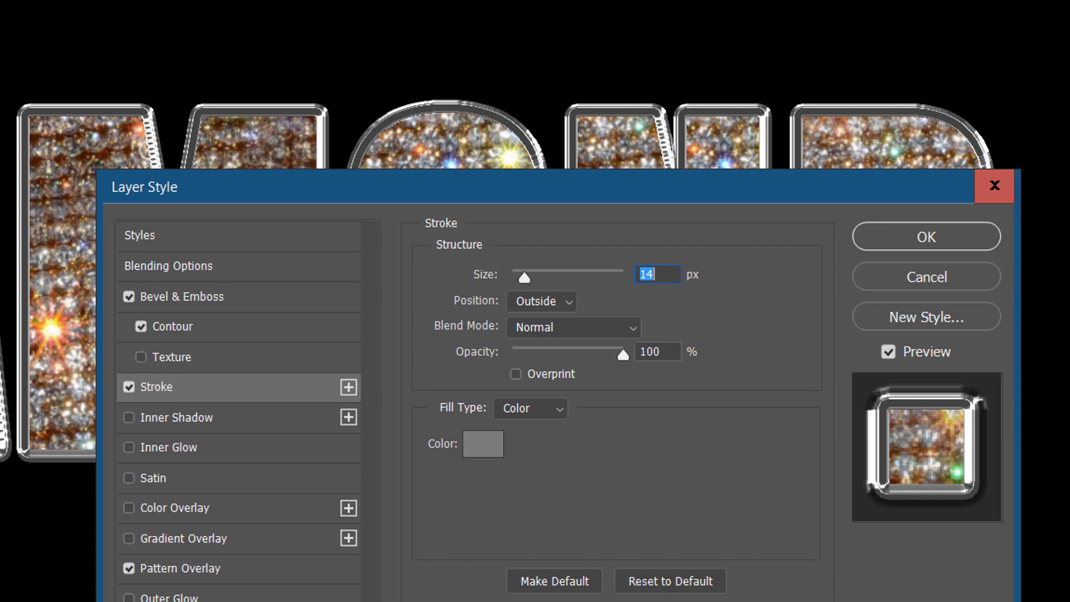
Try several orange and brown shades for the stroke, and settle on a light gold with hue 40
left_click(478, 446)
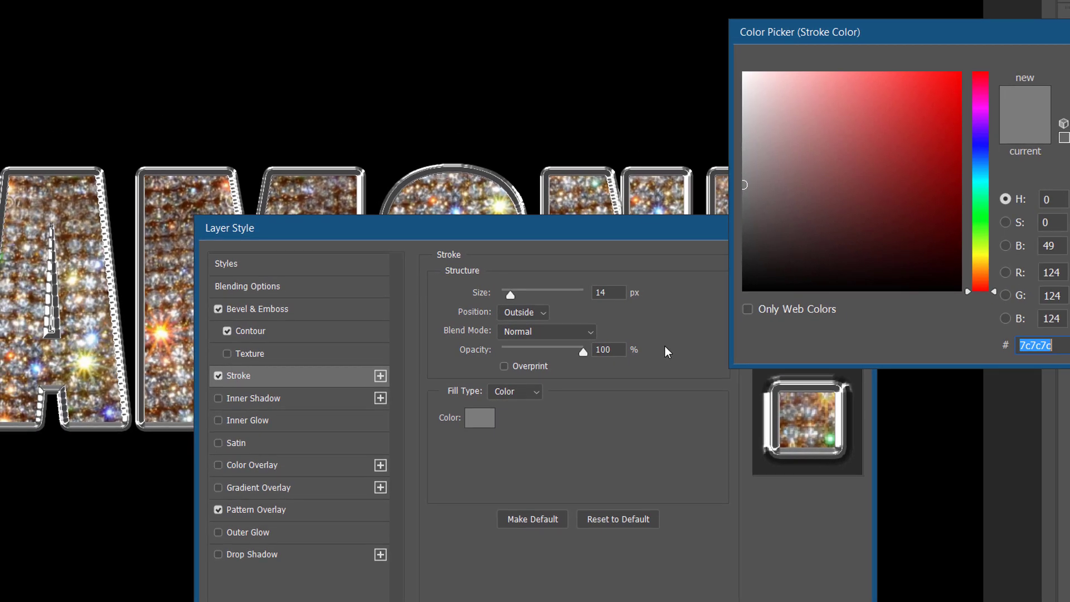
left_click(982, 268)
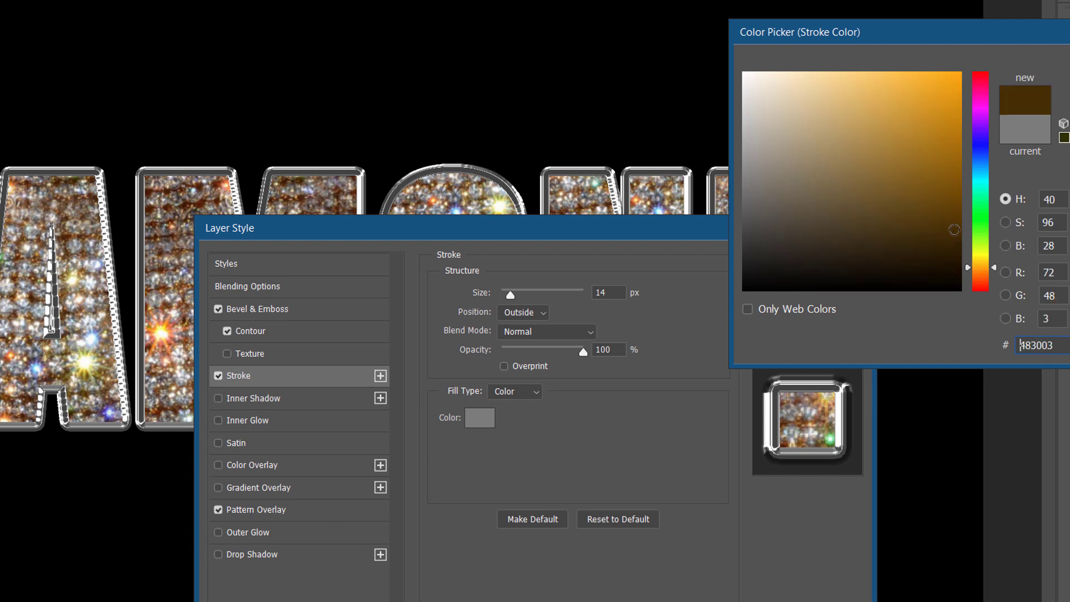
left_click(953, 230)
left_click(953, 190)
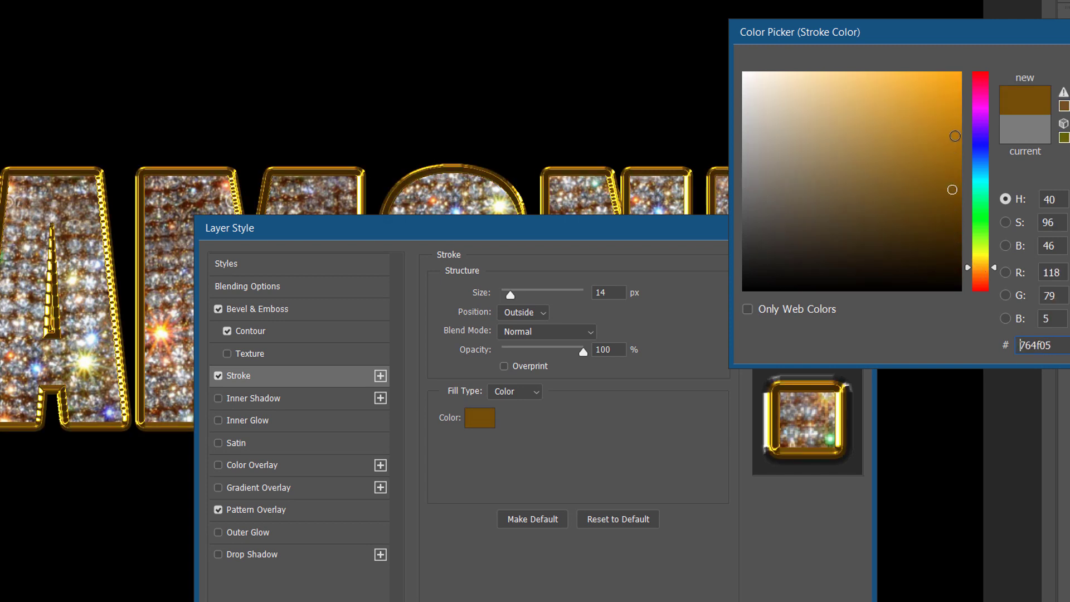
left_click(954, 136)
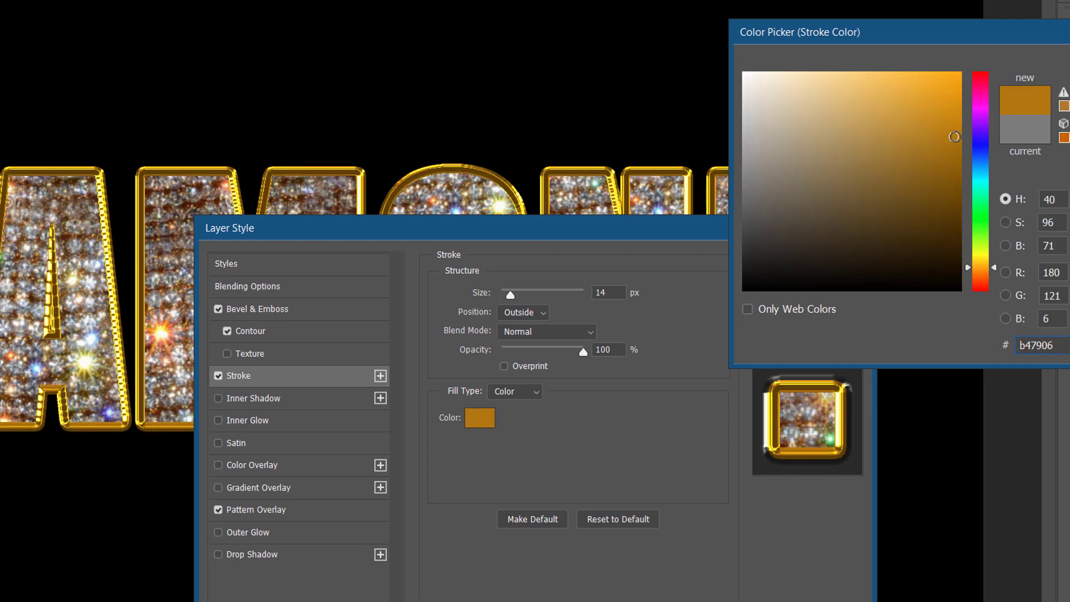
left_click(929, 89)
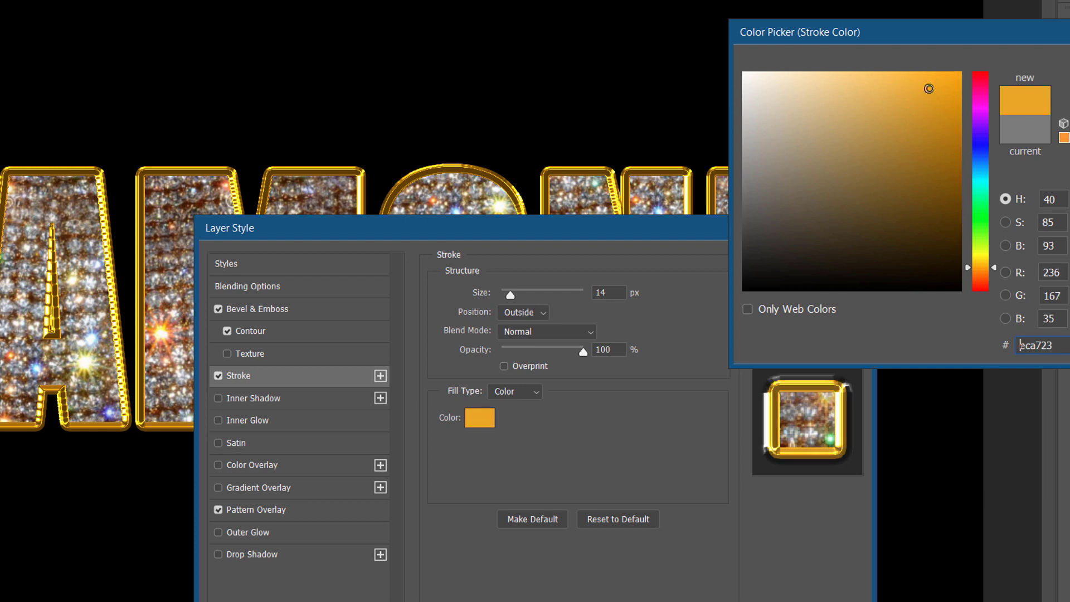
left_click(894, 84)
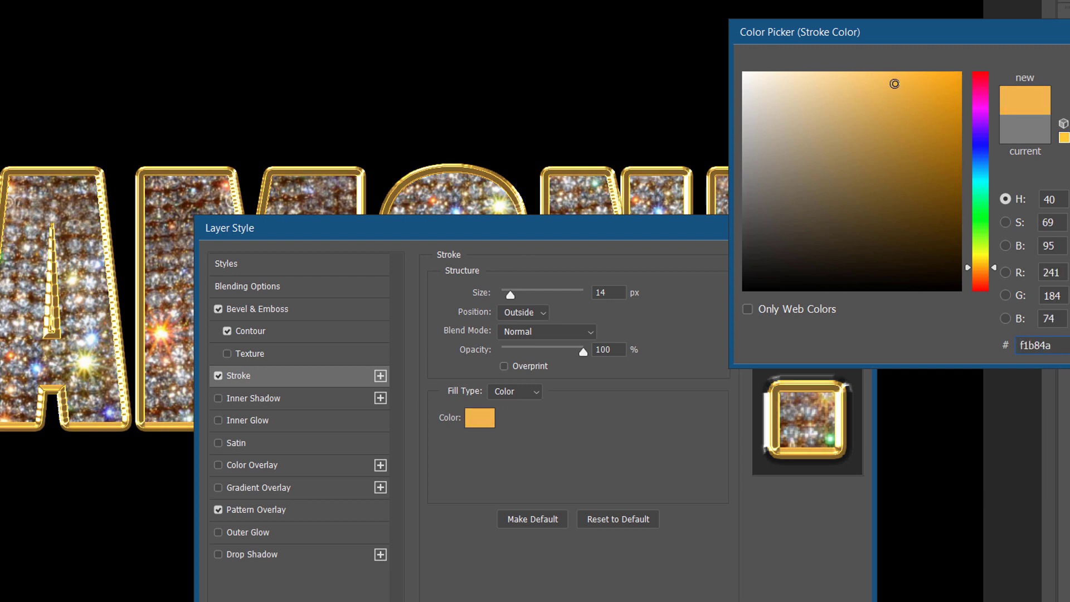
left_click(876, 105)
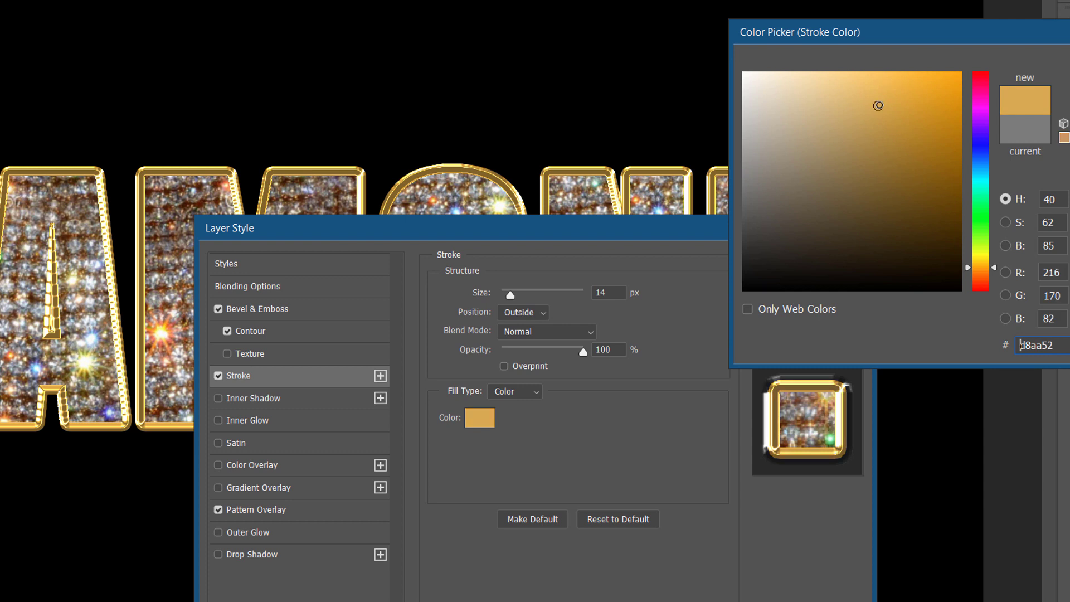
left_click(861, 100)
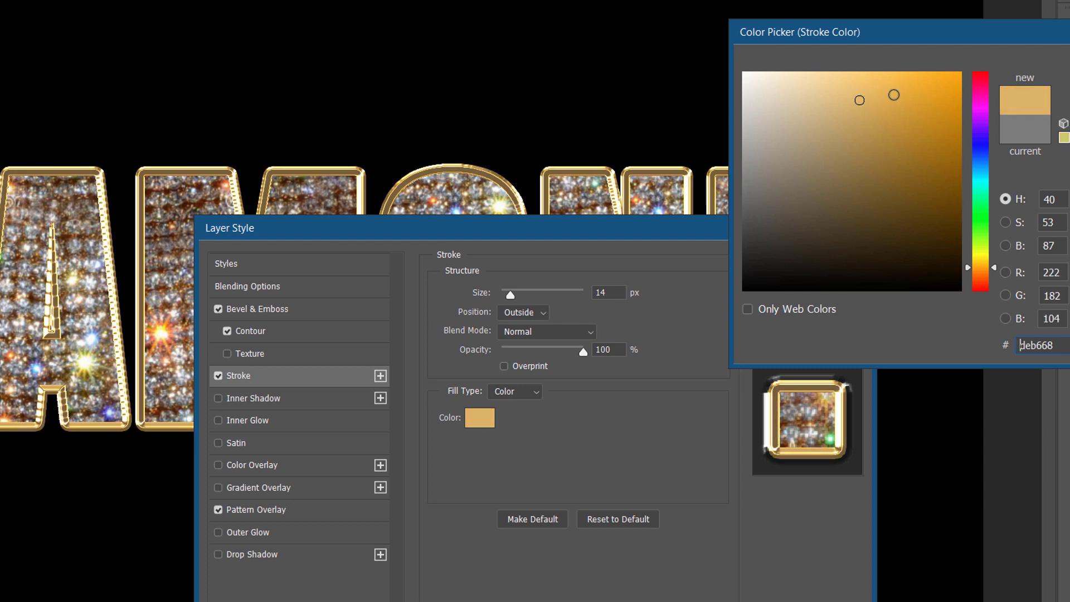
left_click(890, 89)
key("Return")
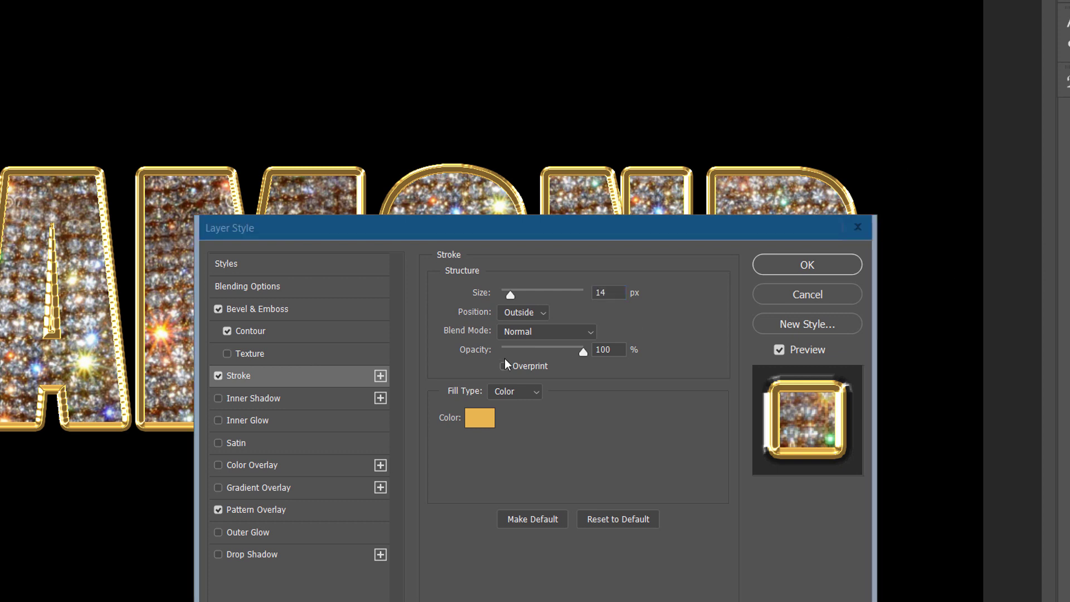
Try stroke sizes up to 24 px, and settle on 13 px
left_click(617, 296)
key("Up")
key("Up")
key("Up")
key("Up")
key("Up")
key("Up")
key("Up")
key("Up")
key("Up")
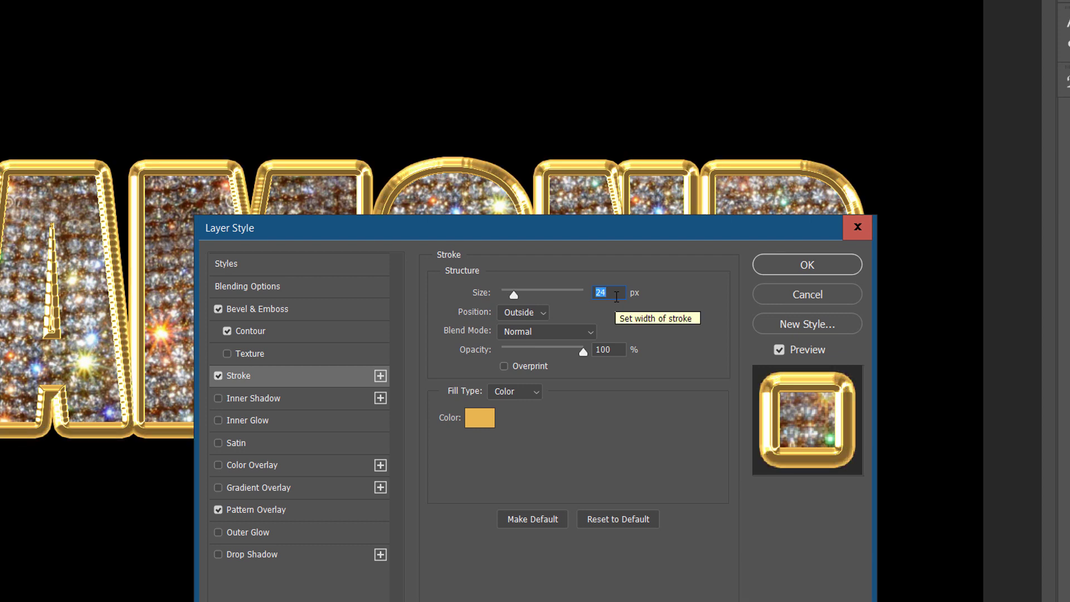
key("Down")
key("Down")
key("Down")
key("Down")
key("Down")
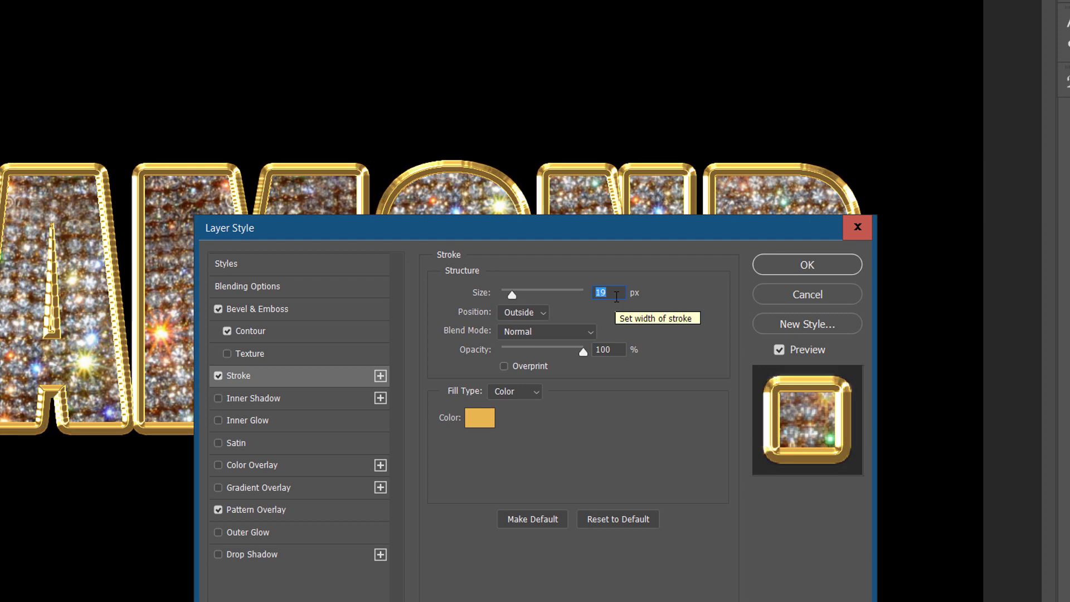
key("Down")
key("Down")
key("Down")
key("Down")
key("Down")
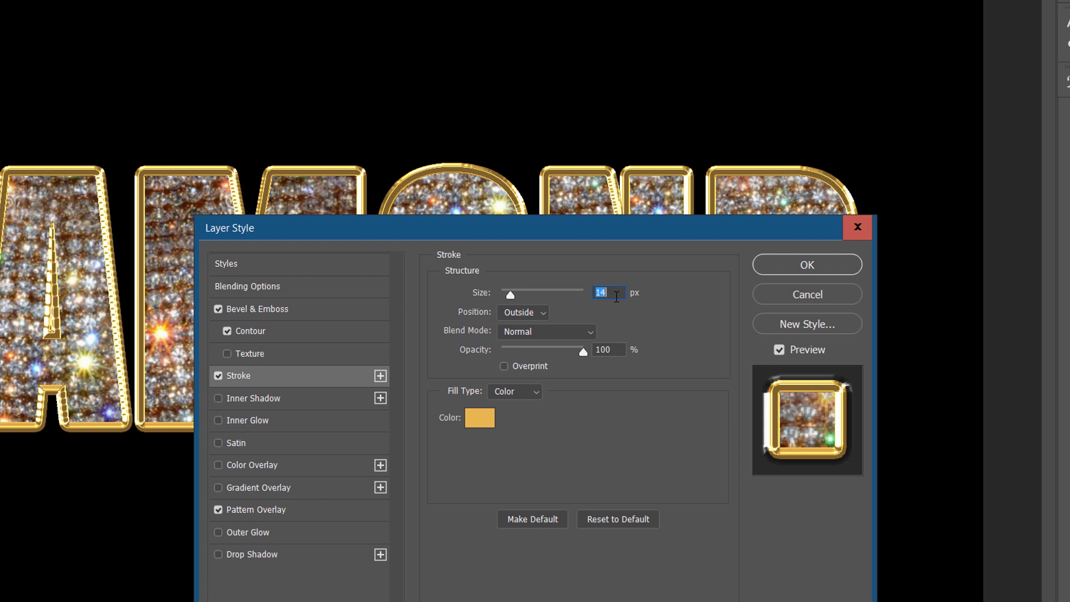
key("Down")
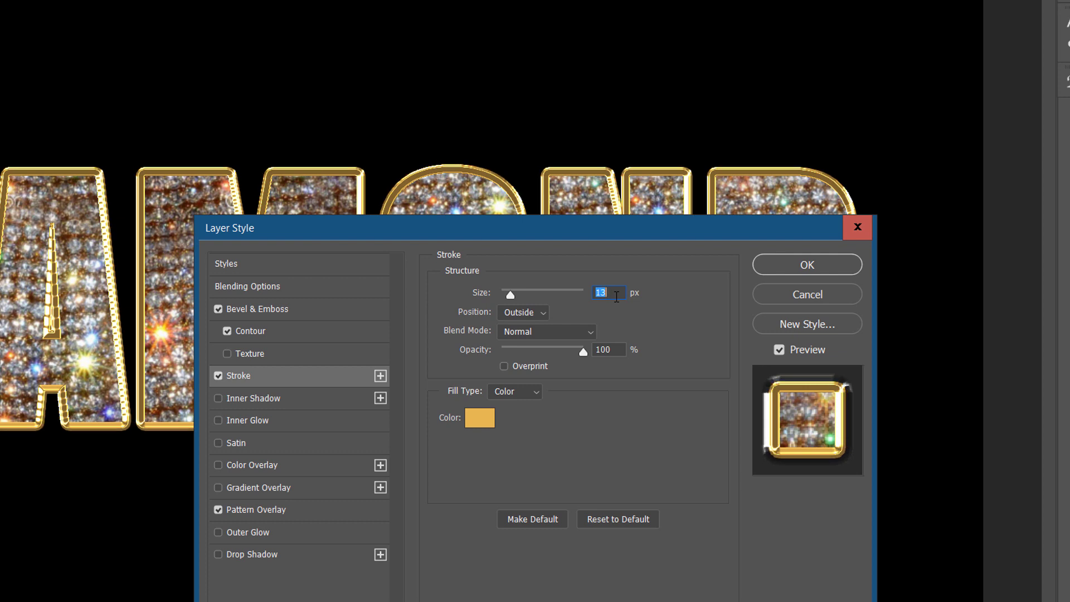
key("Down")
key("Up")
Review the bevel settings, try several other gloss contour presets, and return to the Ring preset
left_click(245, 309)
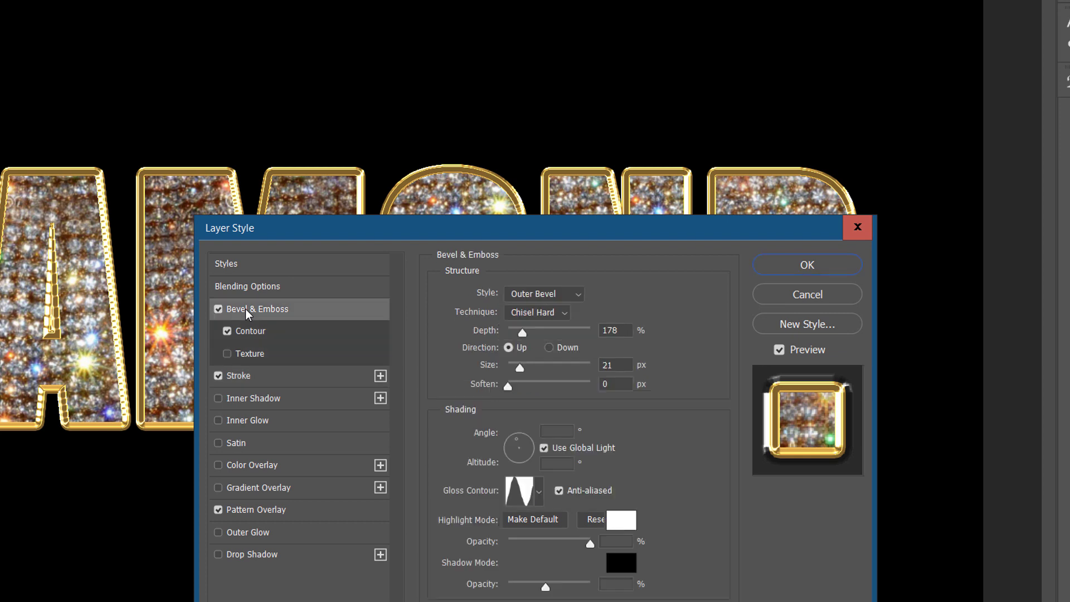
left_click(250, 336)
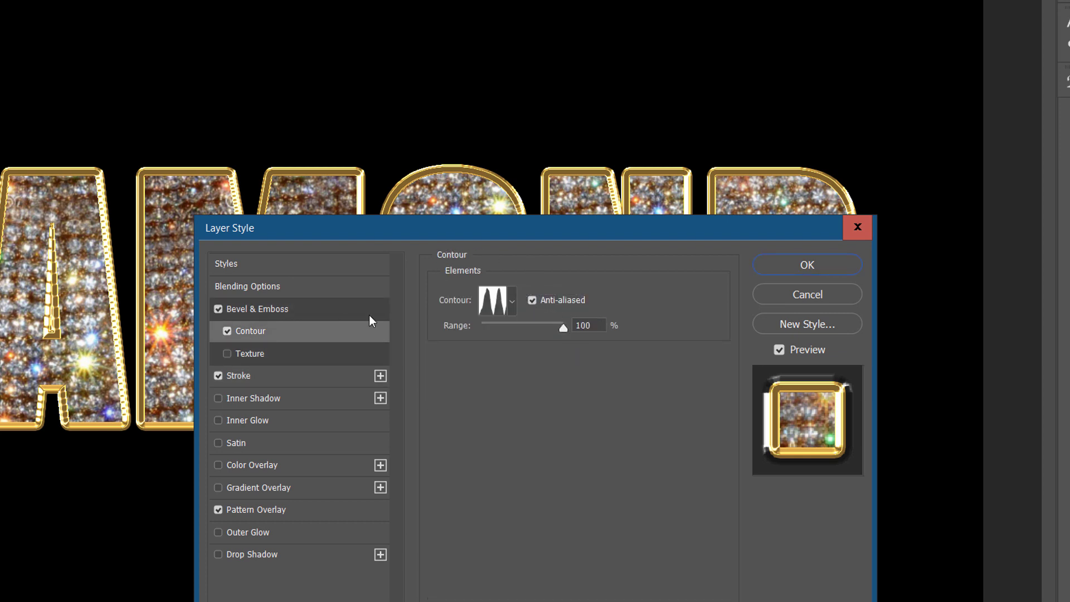
left_click(253, 296)
left_click(254, 307)
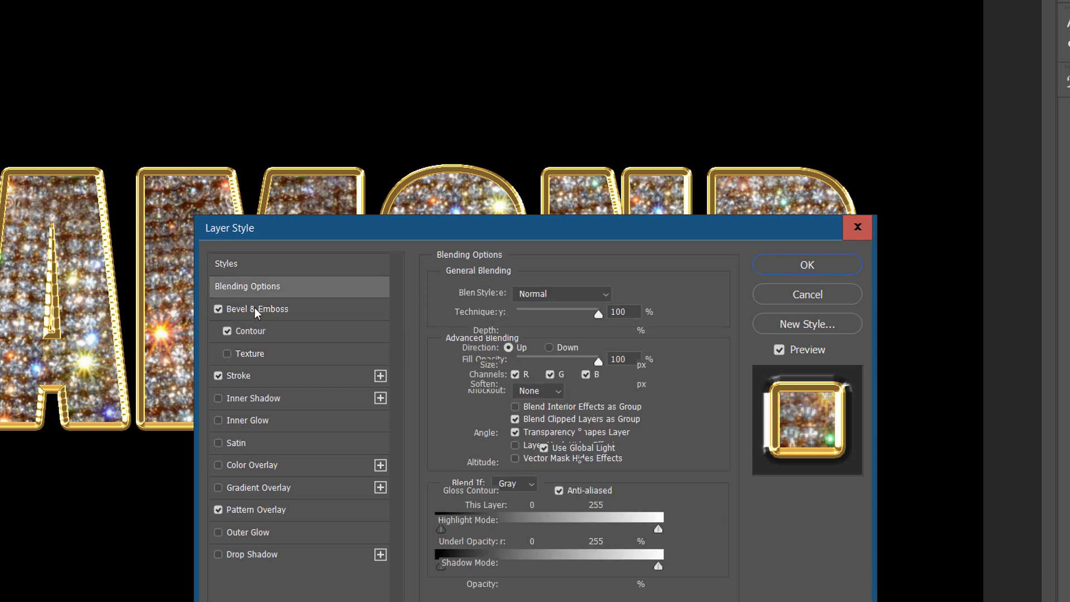
left_click(543, 448)
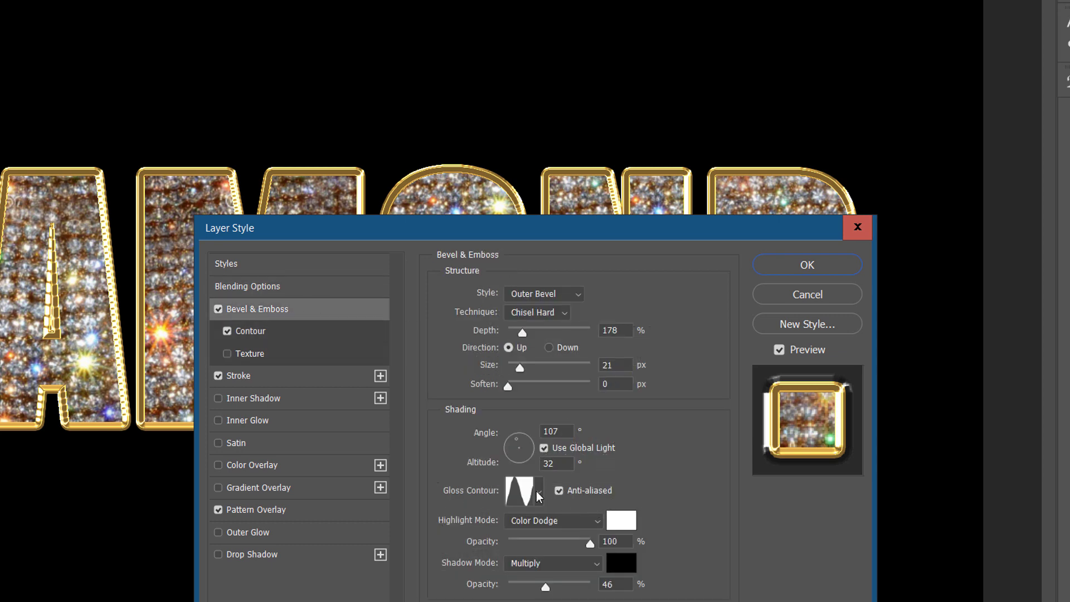
left_click(539, 491)
left_click(517, 559)
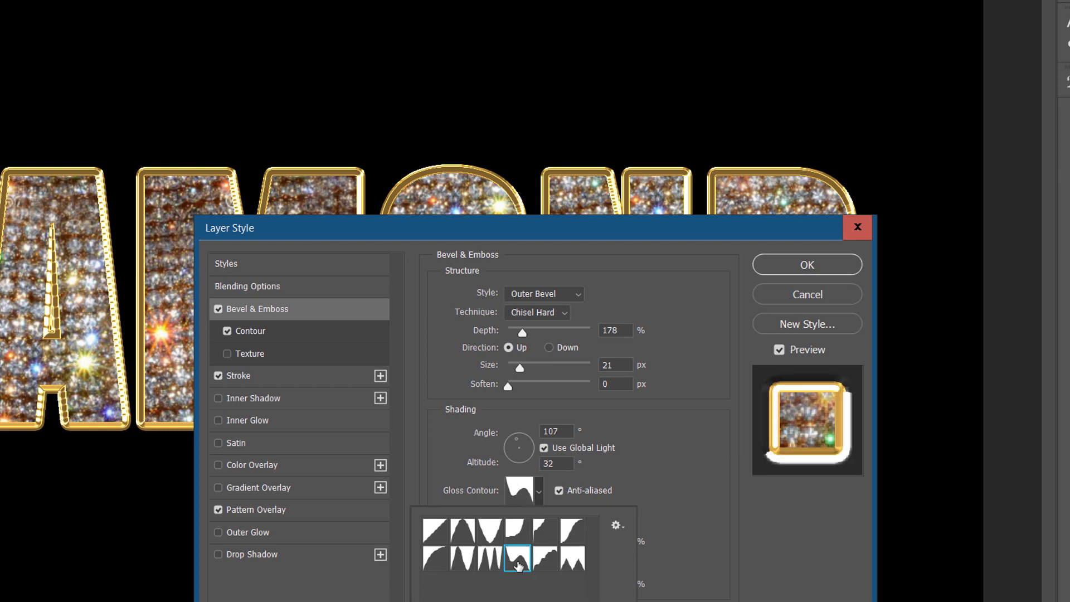
left_click(543, 560)
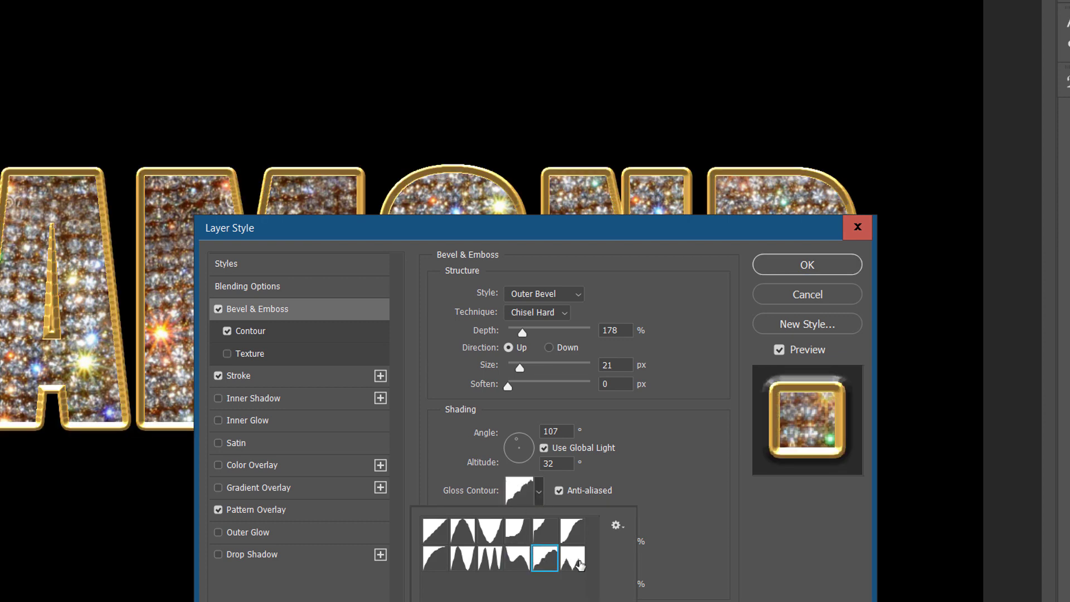
left_click(578, 562)
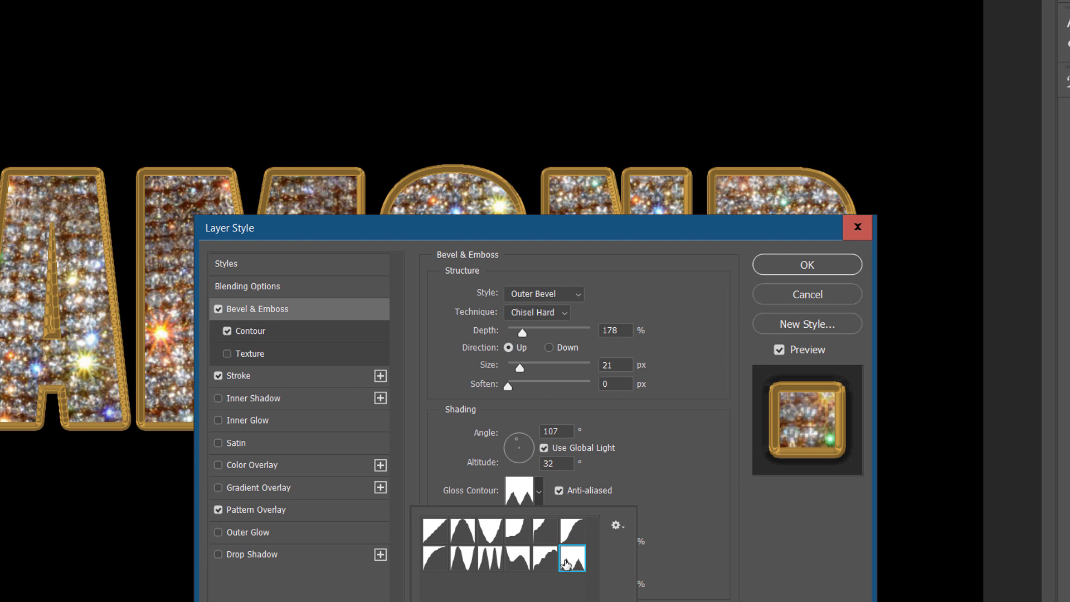
left_click(548, 560)
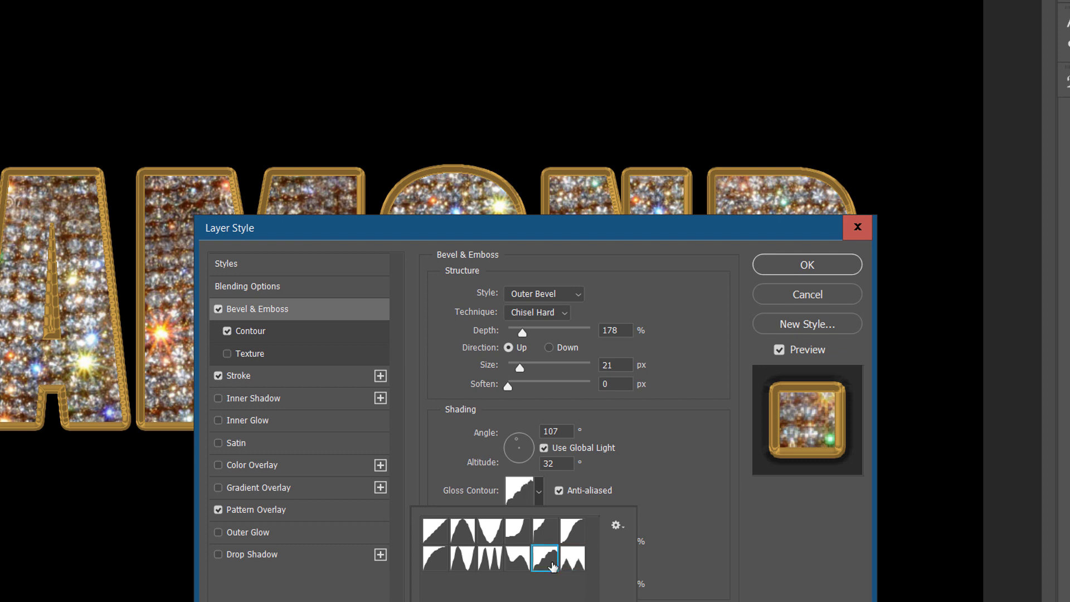
left_click(463, 560)
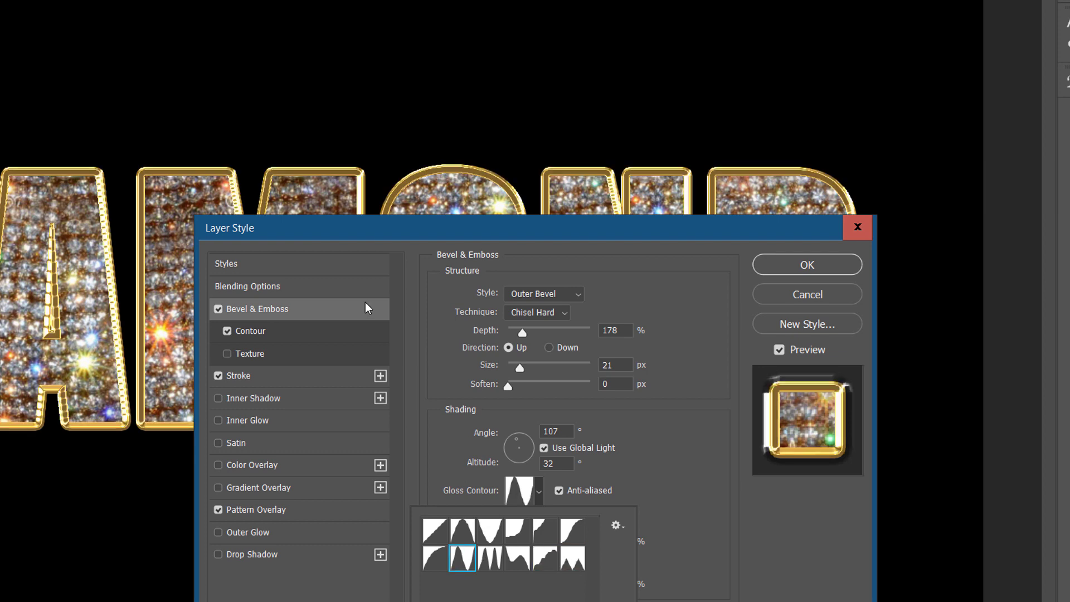
Uncover the text behind the layer style dialog, then set the bevel's size to 13 px and its technique to Chisel Soft
left_click_drag(403, 233, 298, 485)
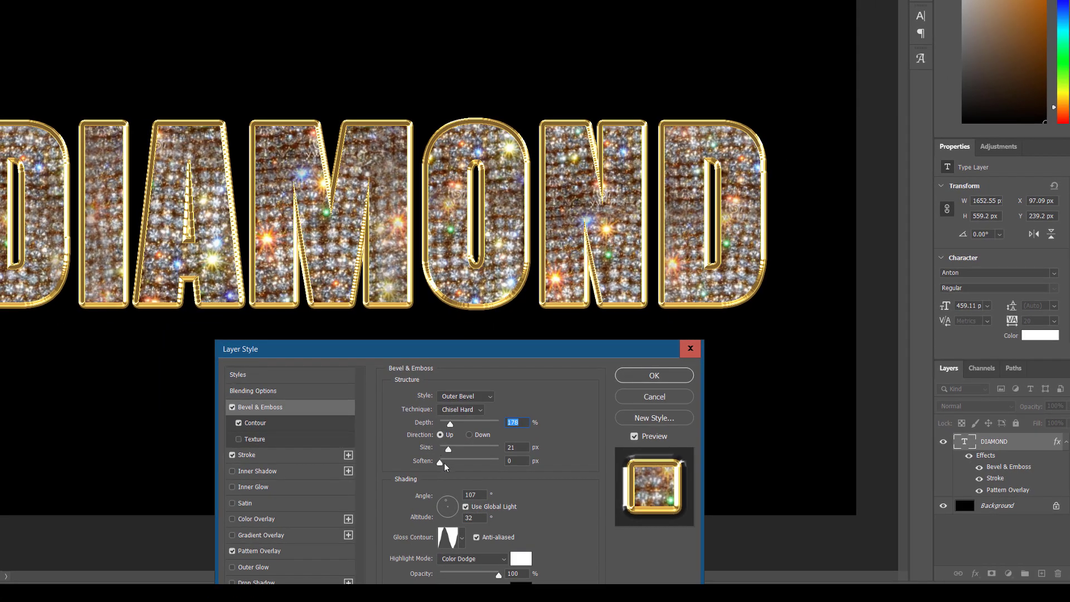
left_click_drag(449, 448, 446, 447)
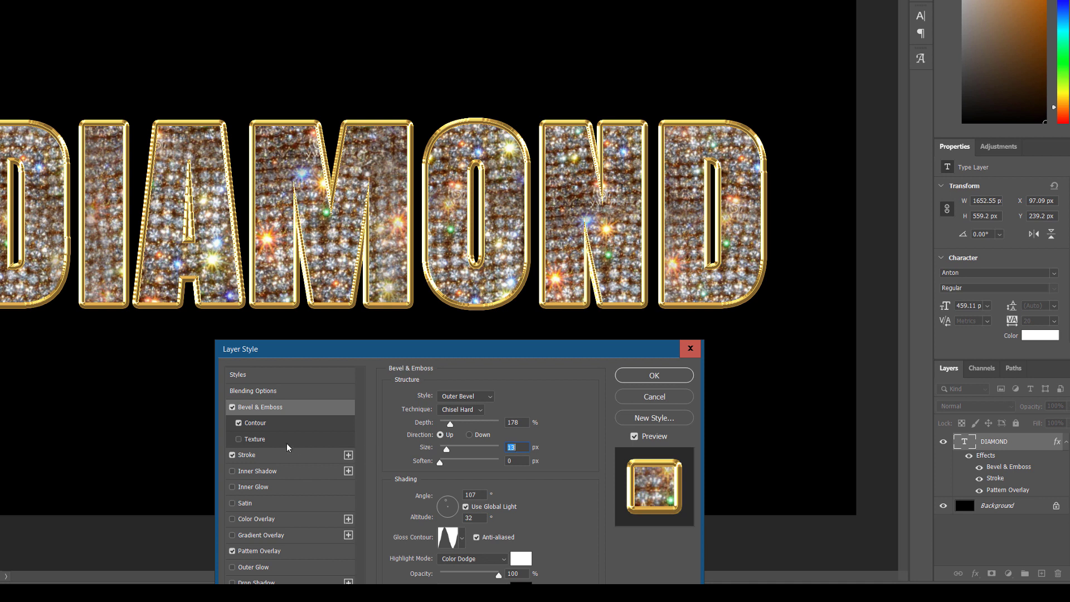
left_click(473, 411)
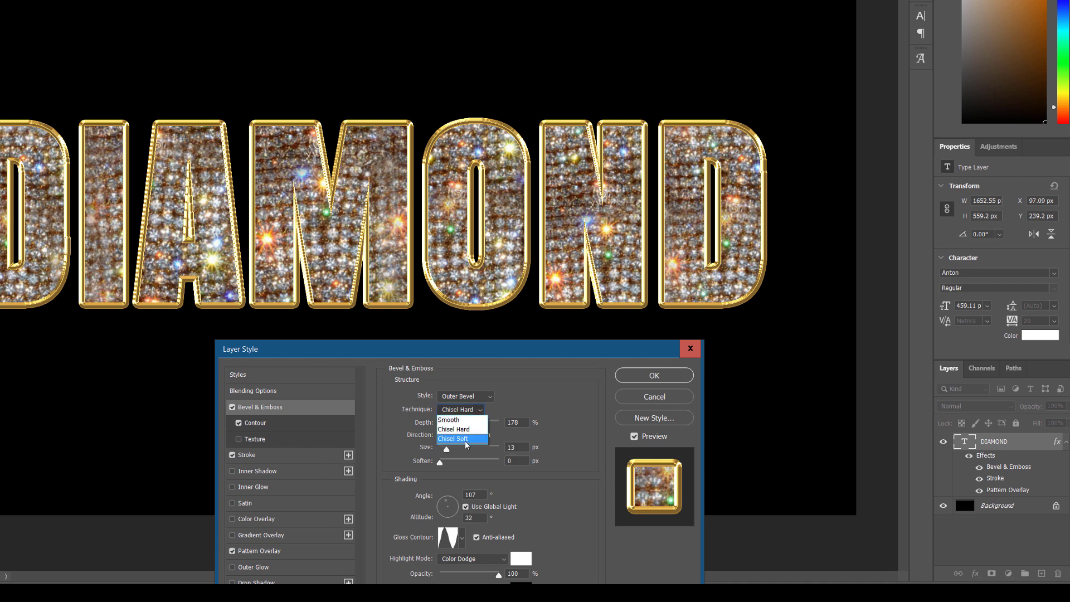
left_click(465, 439)
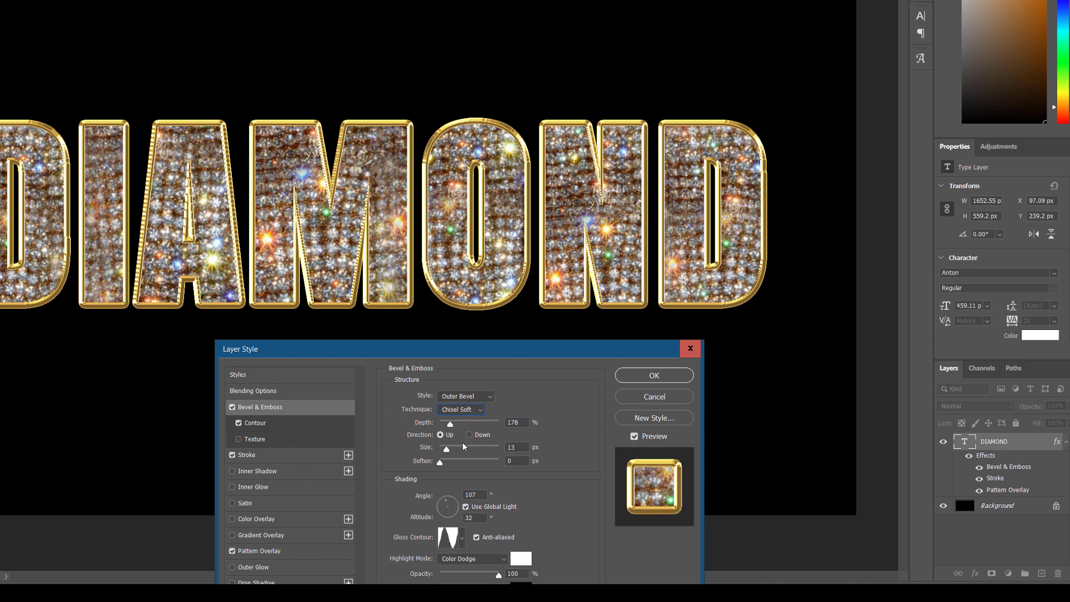
Set the bevel's soften amount to 2 px and its depth to 365%
left_click_drag(440, 463, 450, 464)
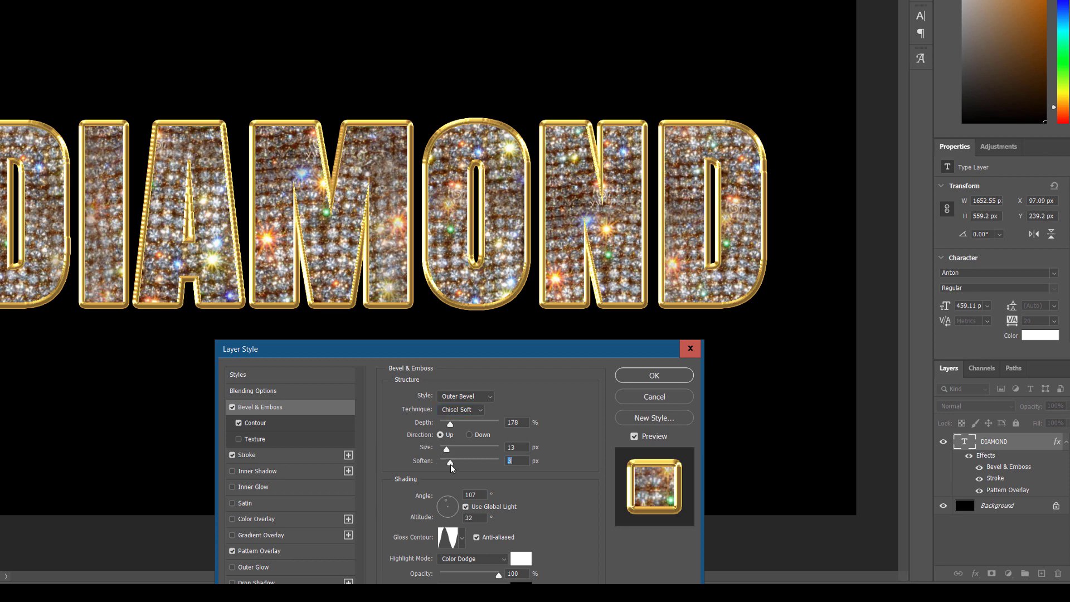
left_click(457, 466)
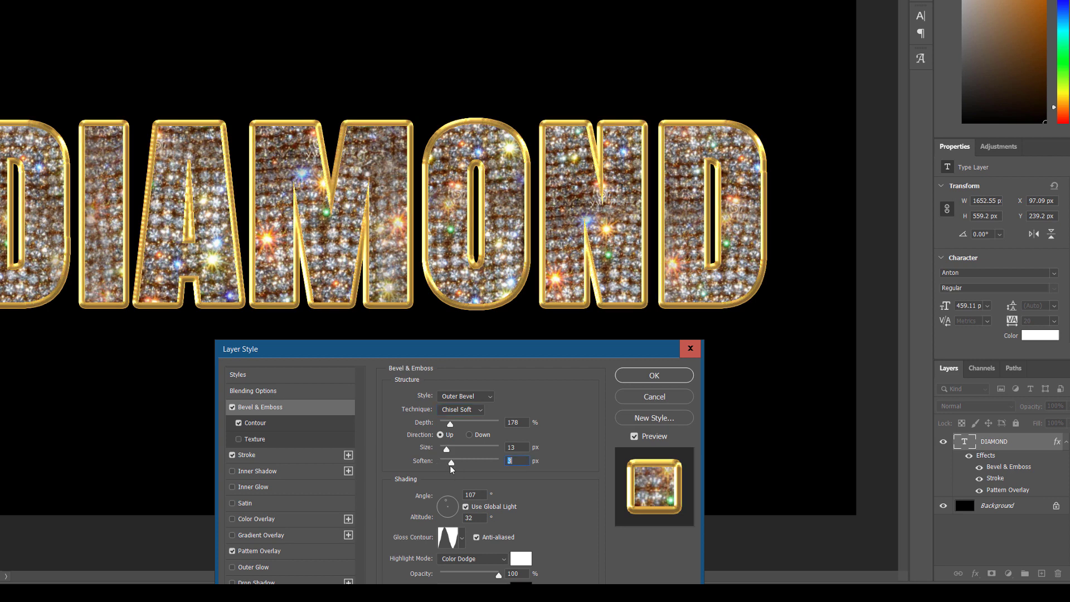
left_click_drag(449, 465, 445, 466)
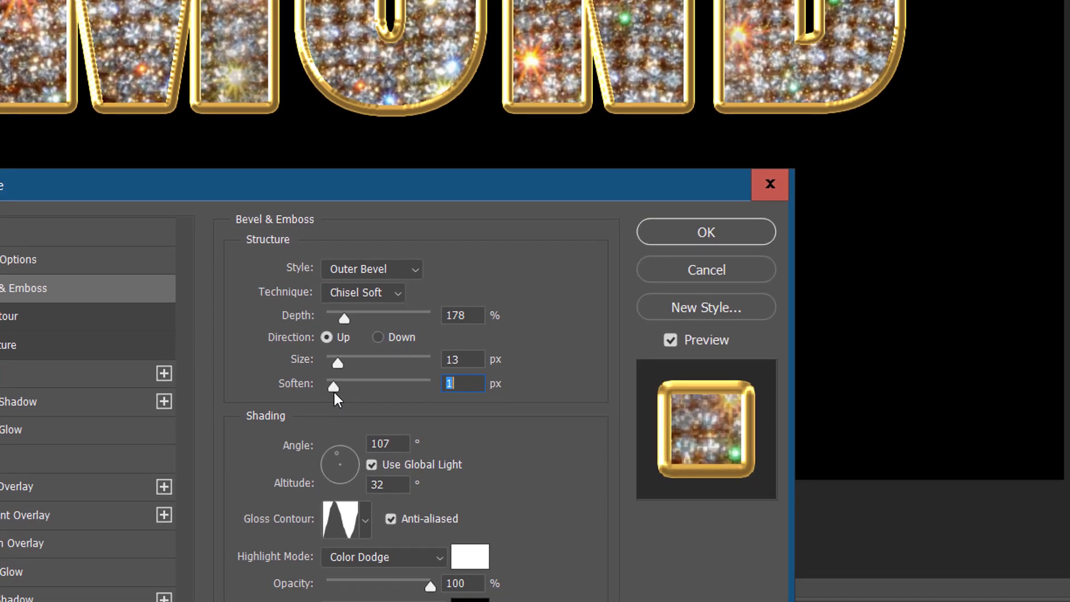
left_click(337, 389)
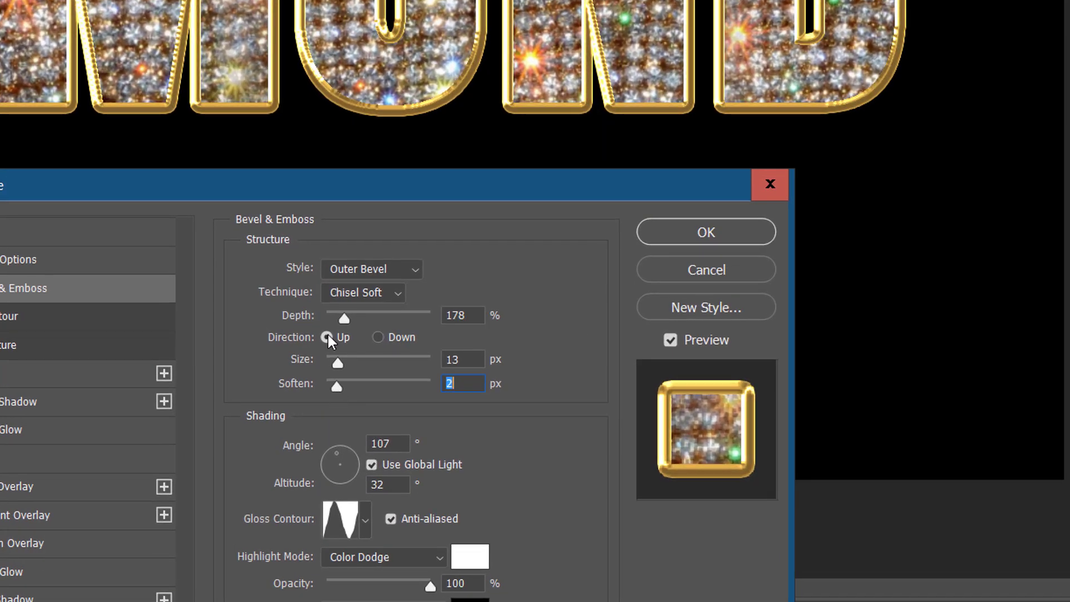
mouse_move(344, 316)
left_mouse_down()
mouse_move(373, 323)
mouse_move(364, 322)
left_mouse_up()
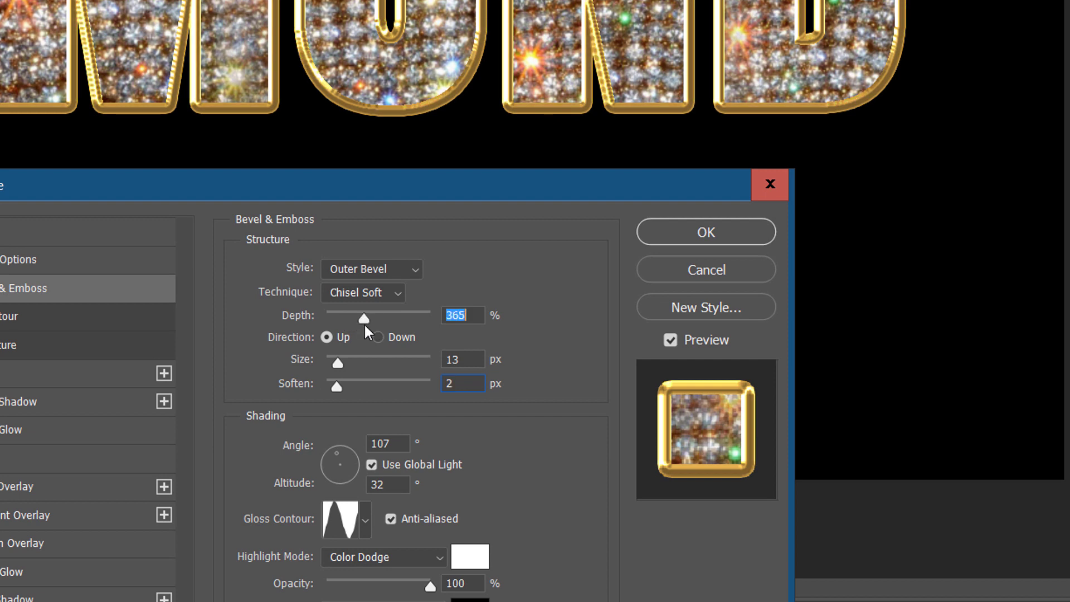
Set the bevel contour's range to 78% and the pattern overlay's scale to 36%
left_click(14, 317)
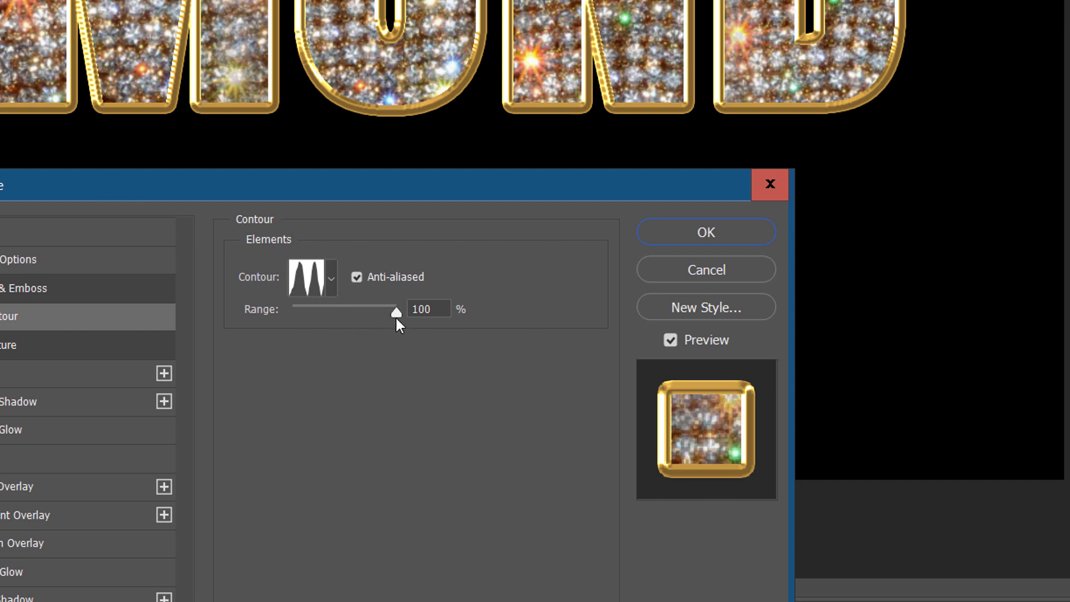
left_click_drag(396, 318, 374, 314)
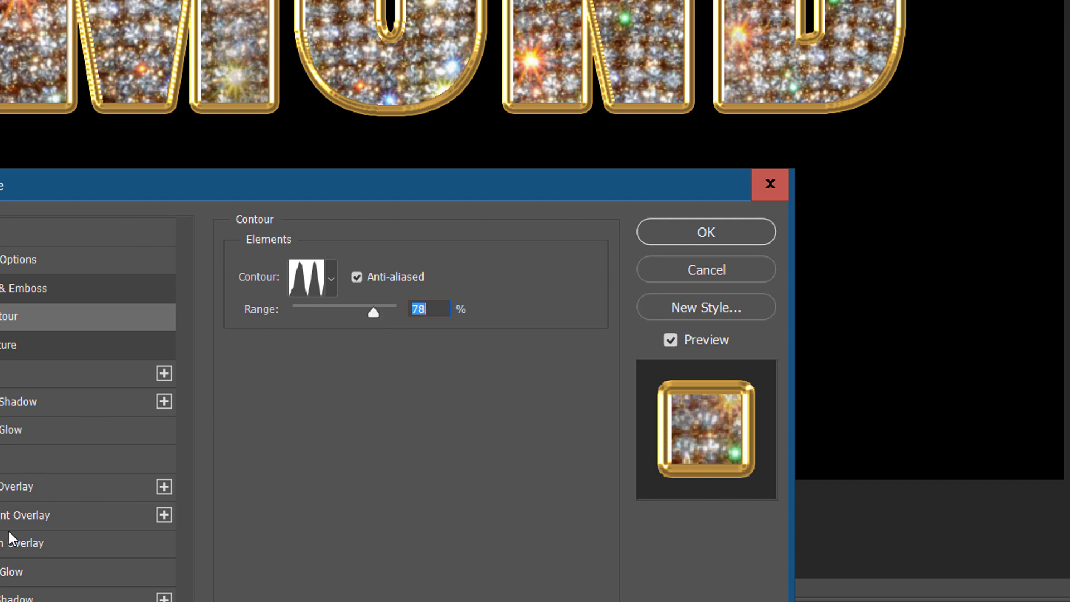
left_click(20, 551)
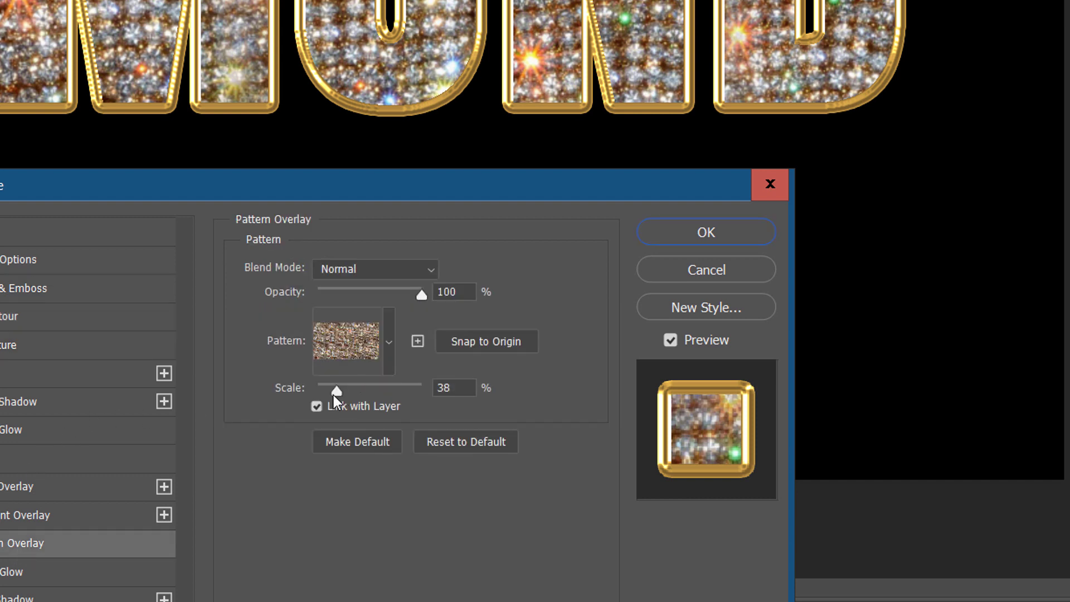
left_click(468, 388)
key("Down")
key("Down")
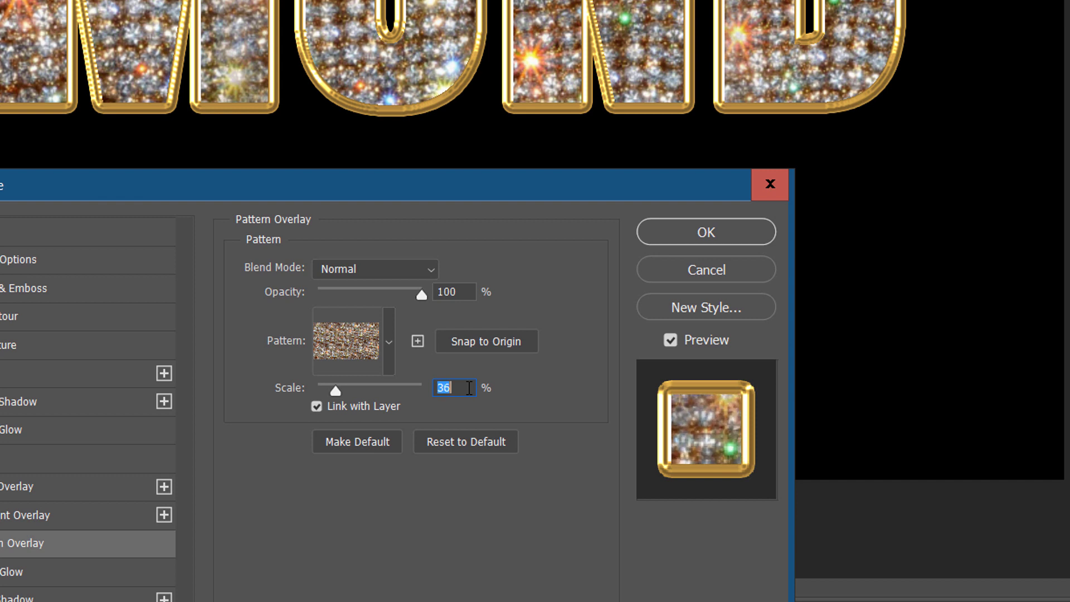
key("Down")
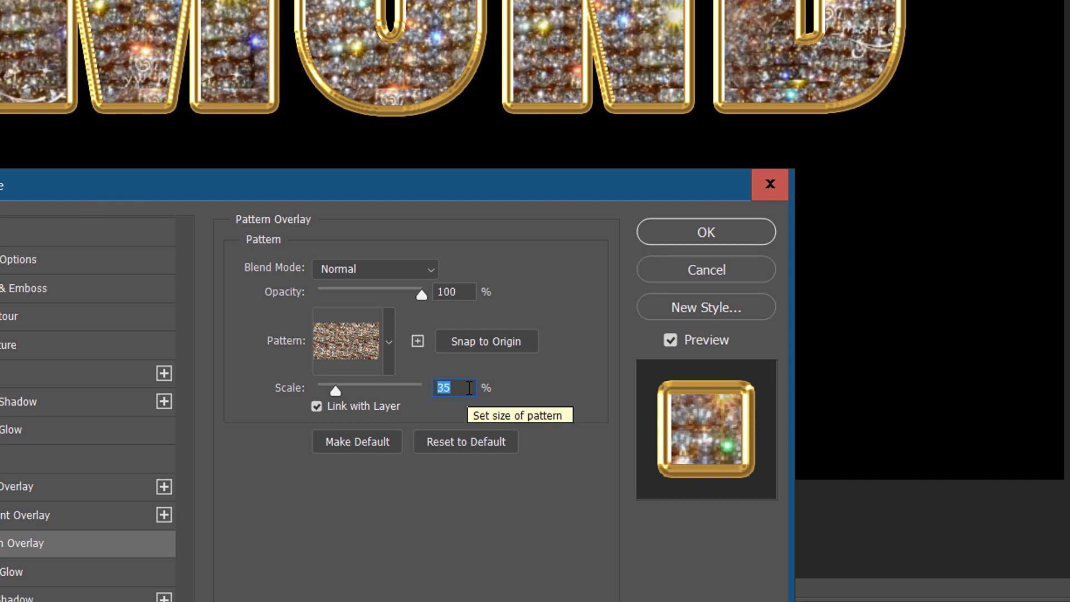
key("Up")
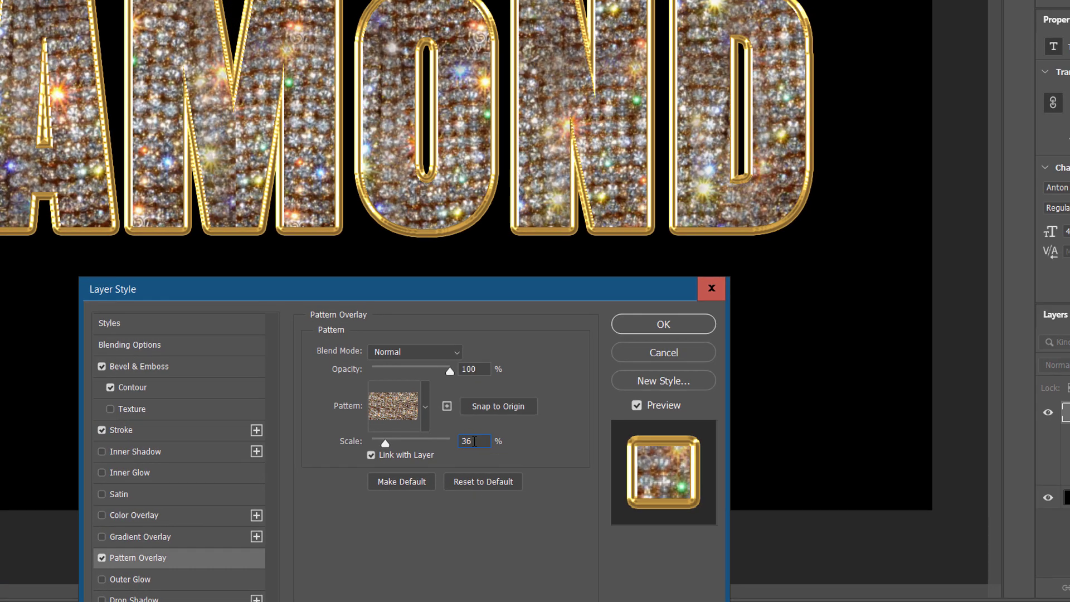
key("Down")
key("Up")
Review the Bevel & Emboss settings, apply the layer styles, and move the DIAMOND text slightly up and to the right
left_click(144, 367)
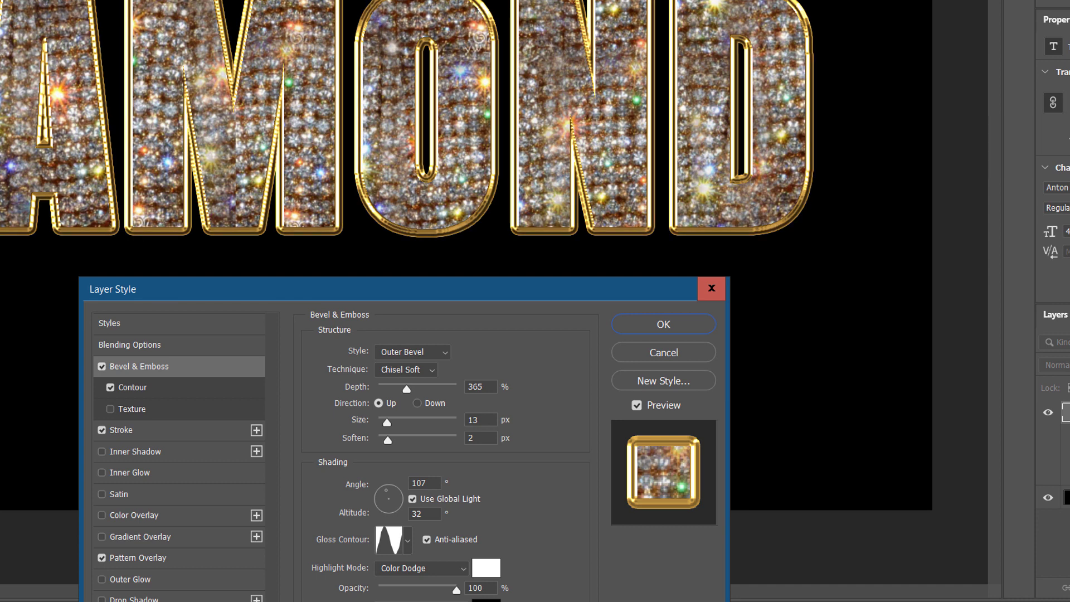
left_click(650, 329)
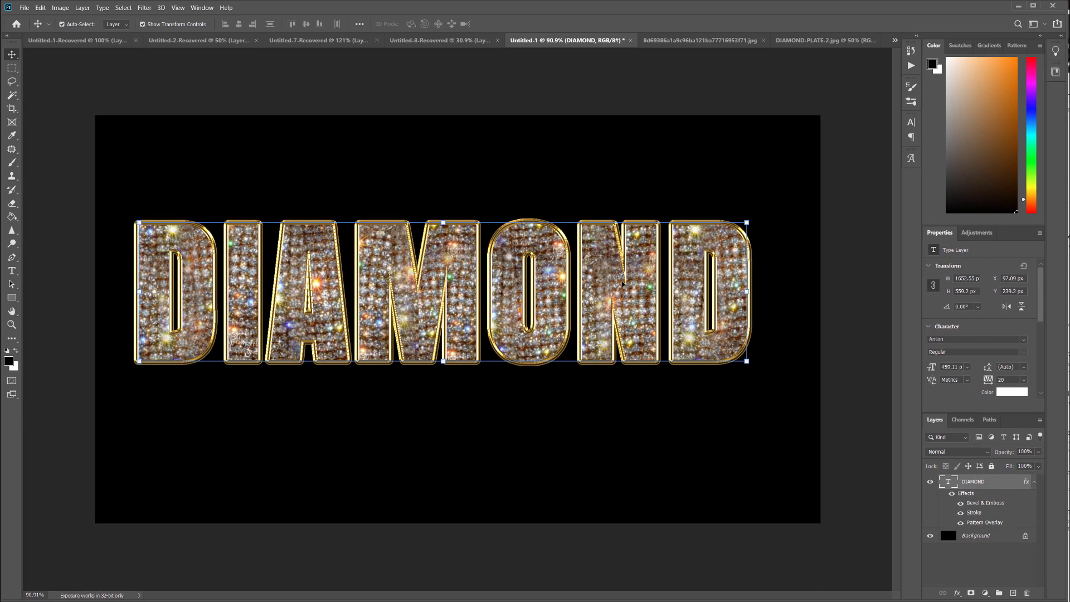
mouse_move(623, 284)
left_mouse_down()
mouse_move(605, 281)
mouse_move(644, 287)
mouse_move(631, 282)
left_mouse_up()
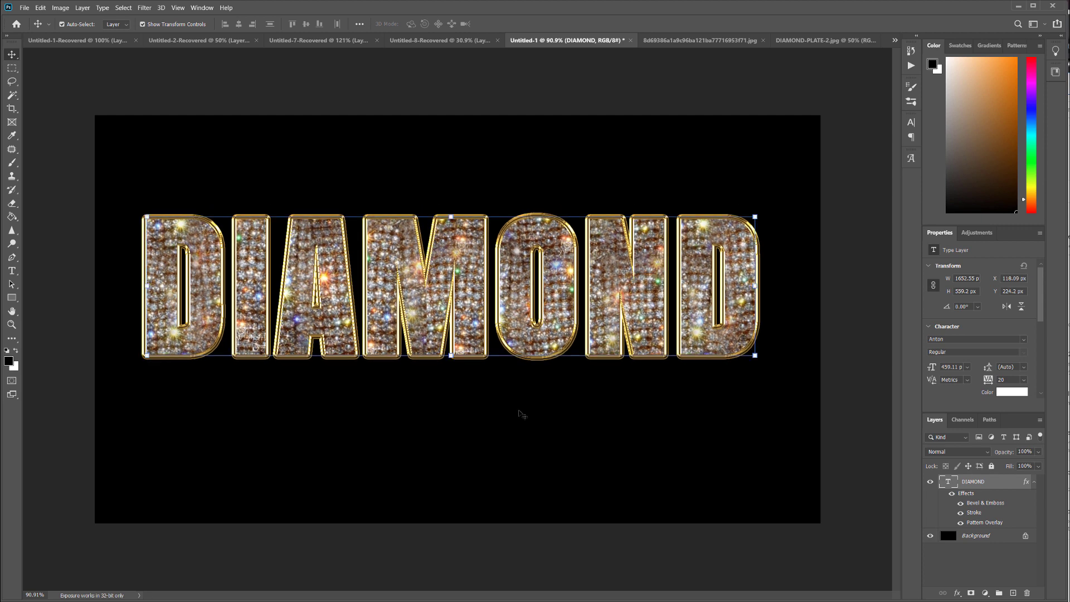
Change the DIAMOND text's font to Aqua Grotesque and move the text down and to the left on the canvas
left_click(15, 274)
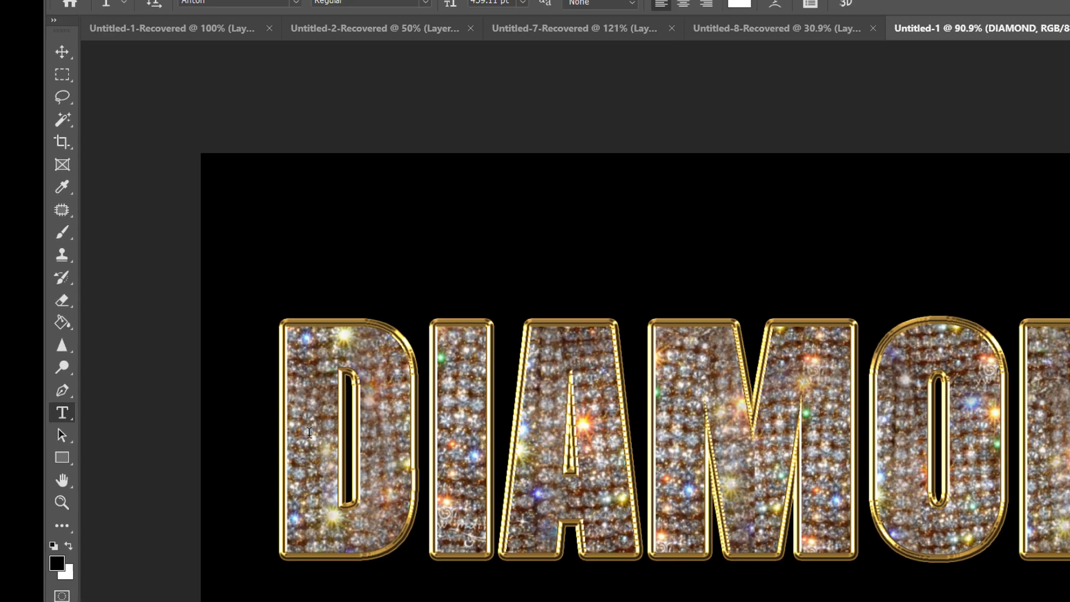
left_click(310, 432)
key("ctrl+a")
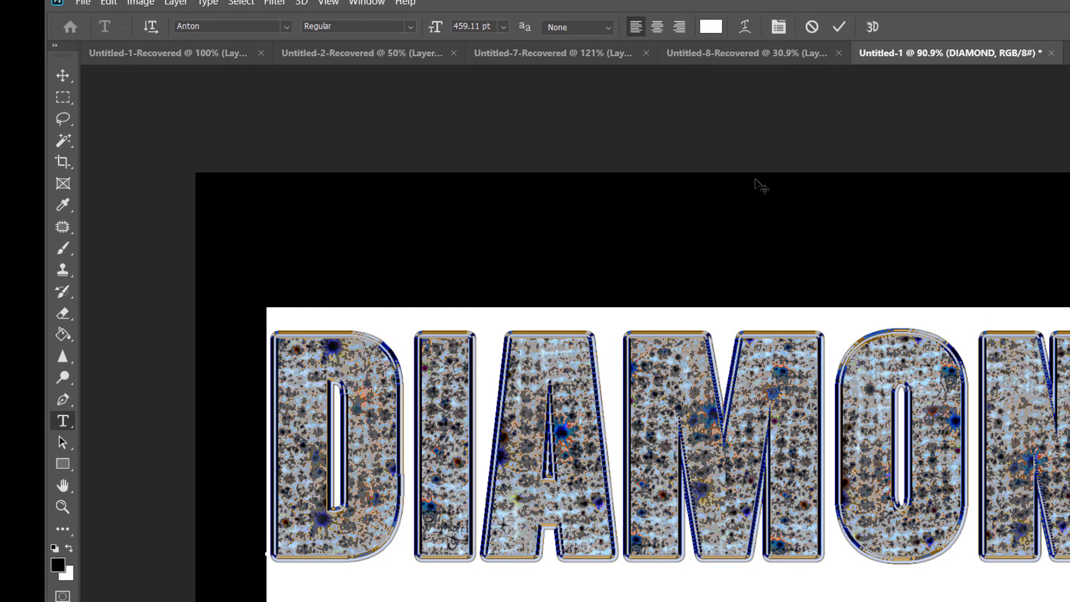
left_click(288, 25)
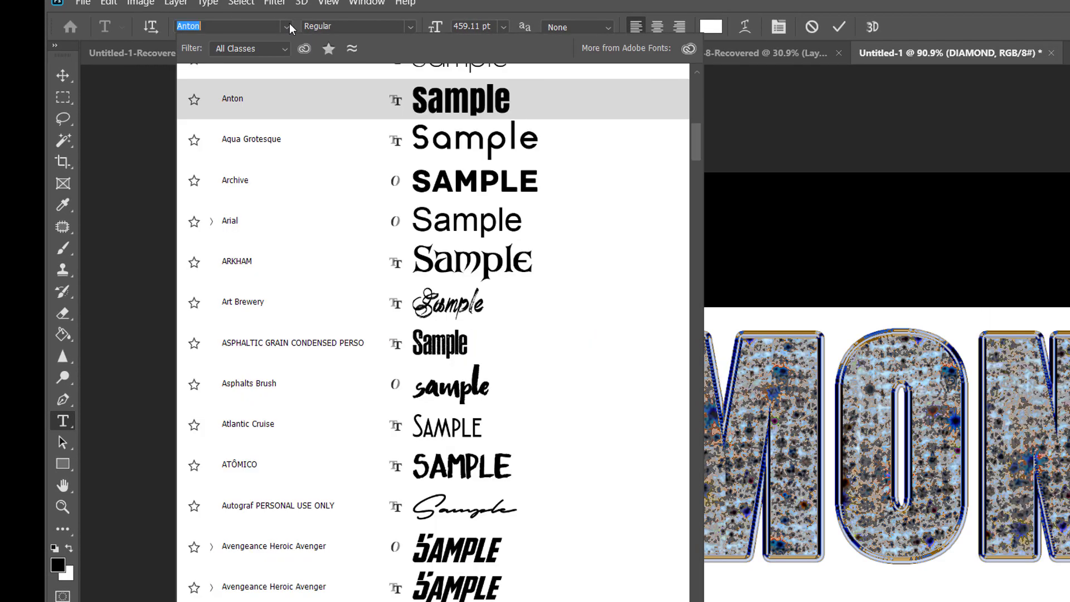
left_click(546, 138)
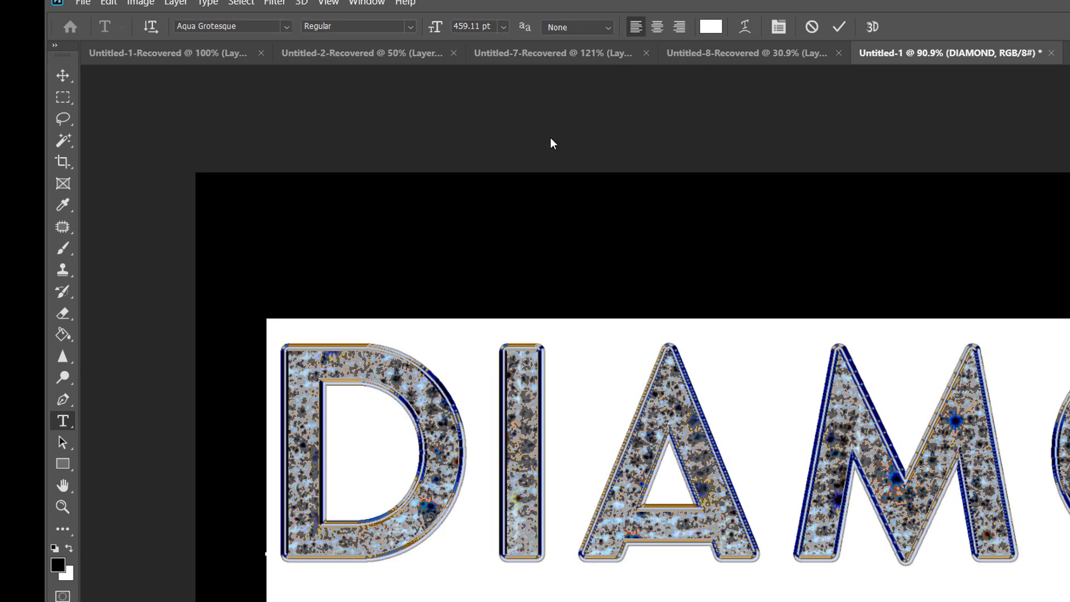
left_click(62, 75)
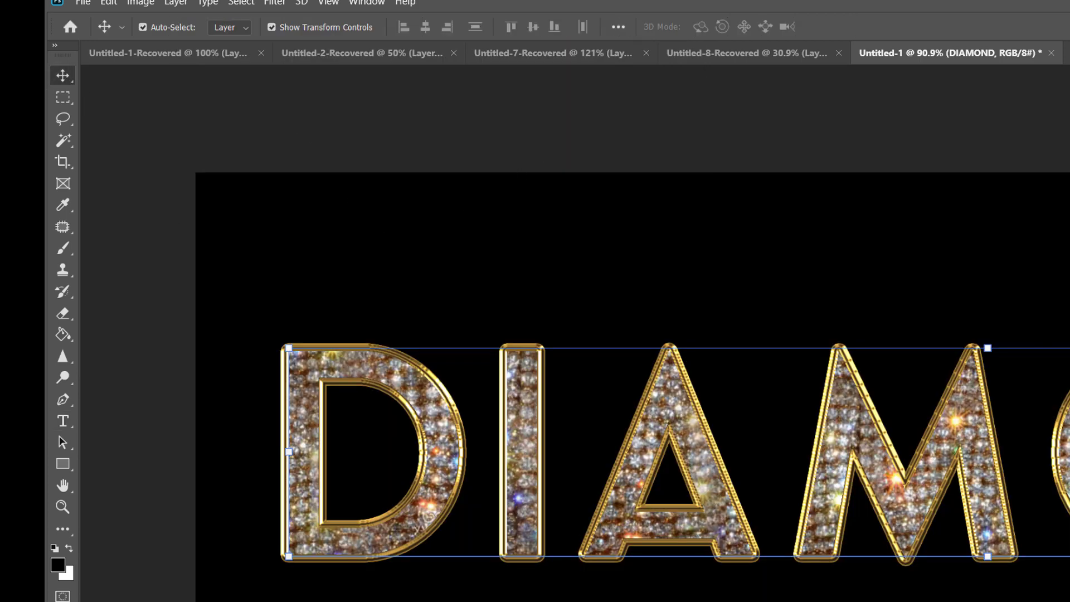
scroll(972, 480, "down", 2)
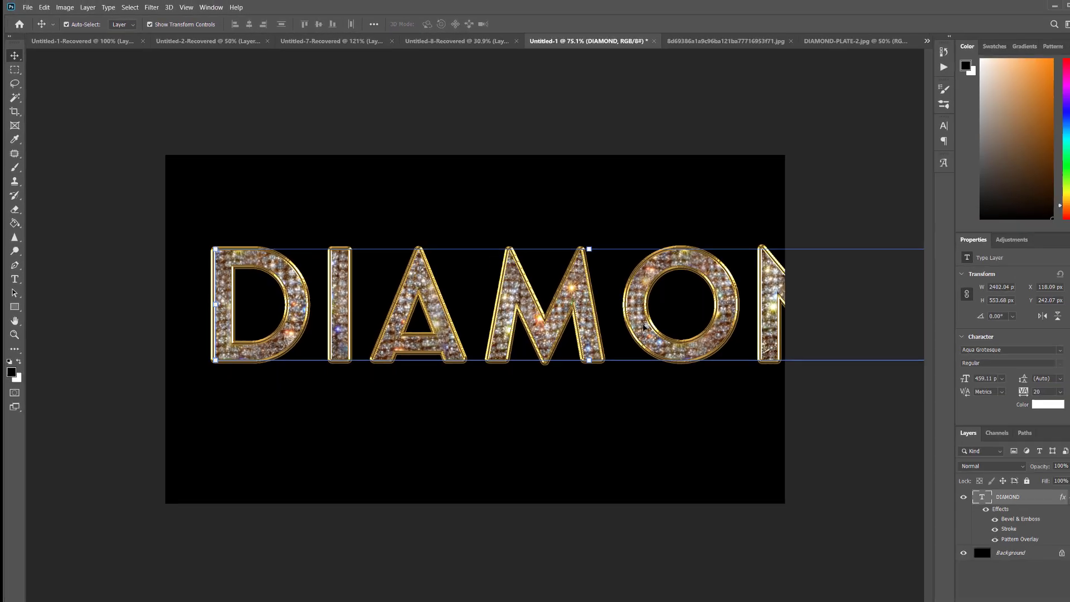
left_click_drag(654, 312, 597, 338)
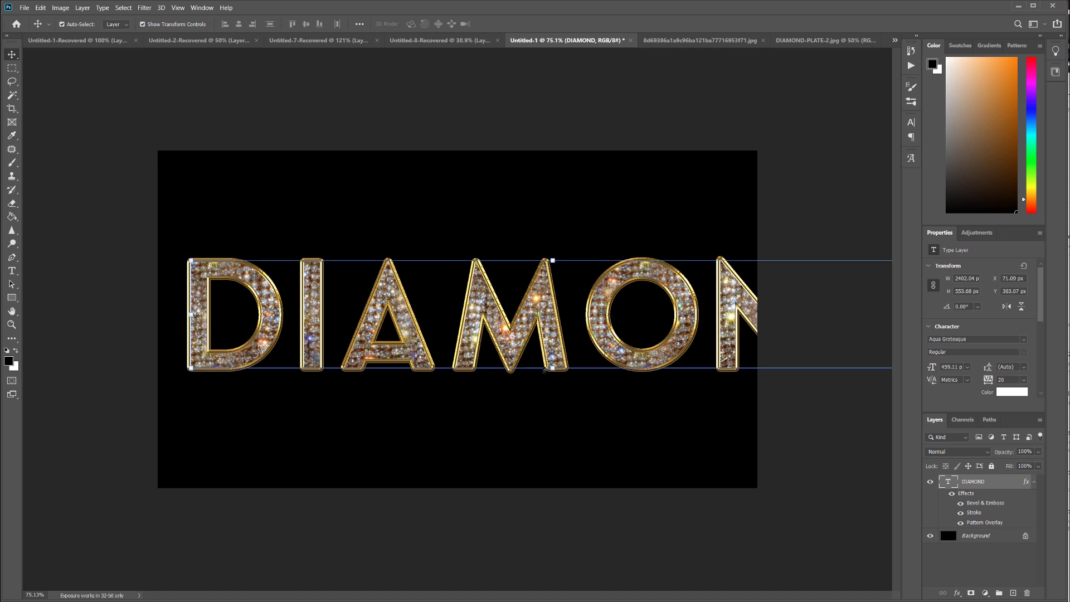
Try successive fonts on the DIAMOND text, including Archive, ARKHAM and Art Brewery, and settle on ATÓMICO
left_click(12, 271)
left_click(133, 24)
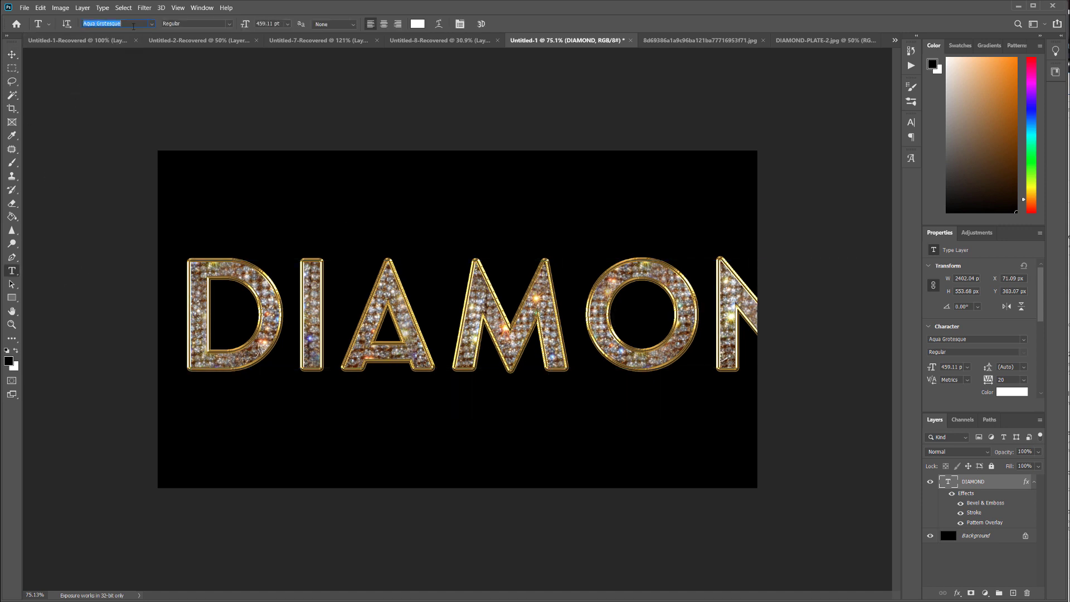
key("Down")
key("Down")
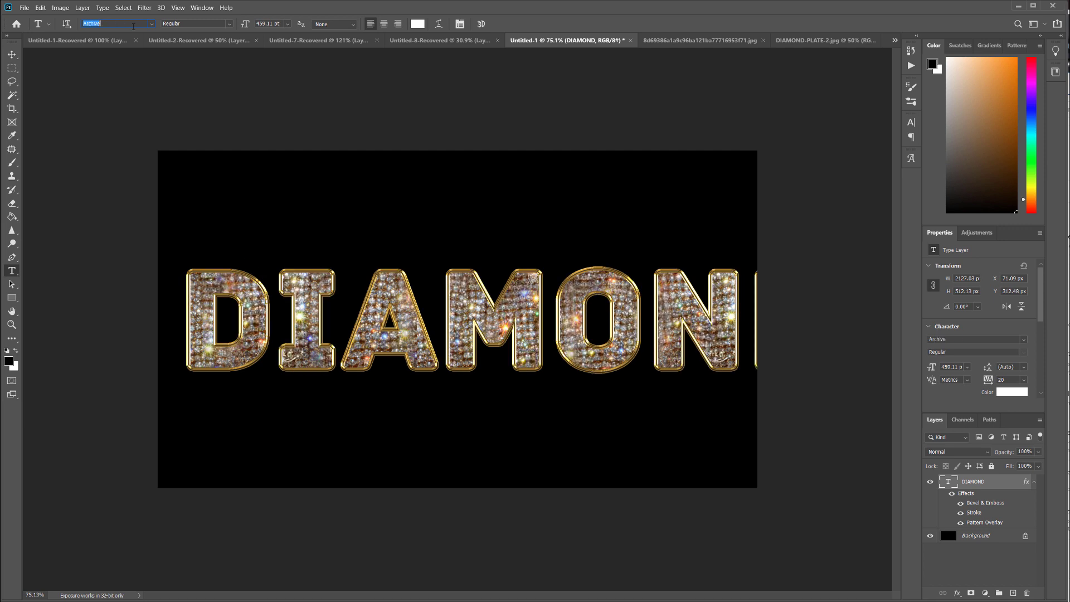
key("Down")
key("Down")
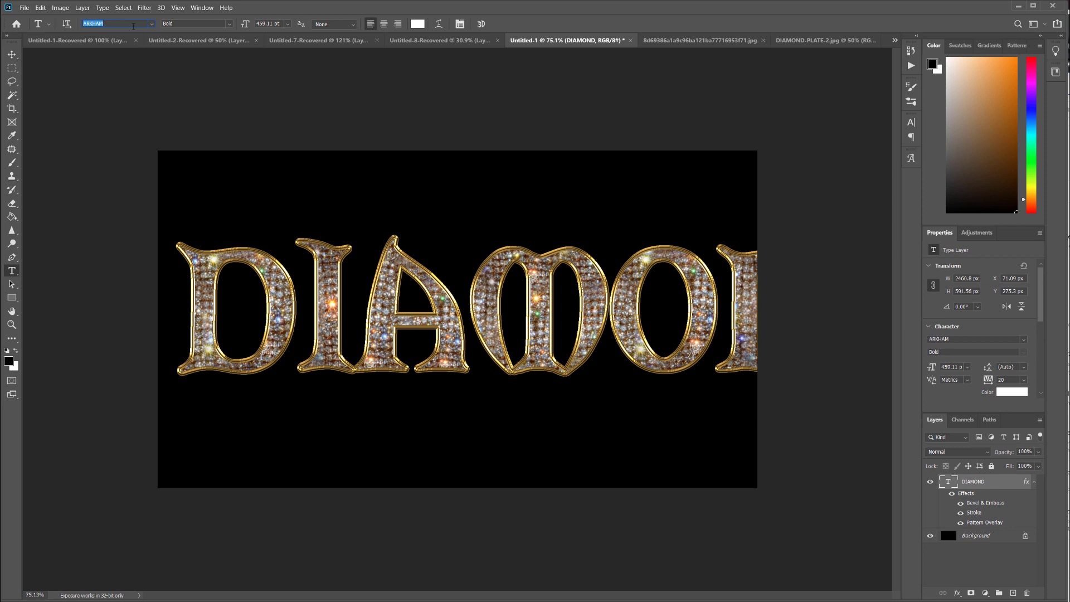
key("Down")
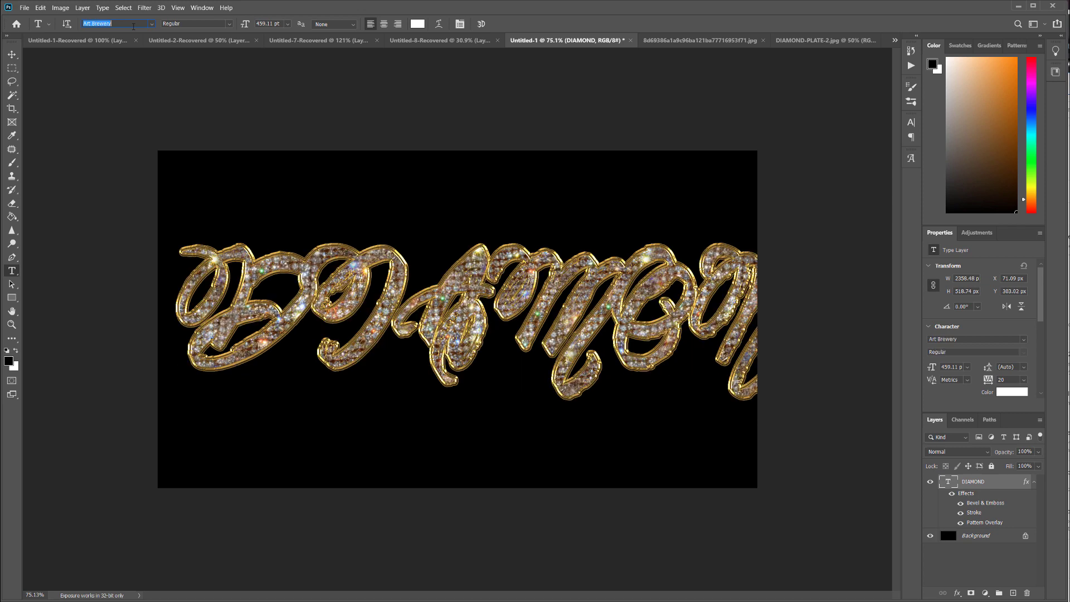
key("Down")
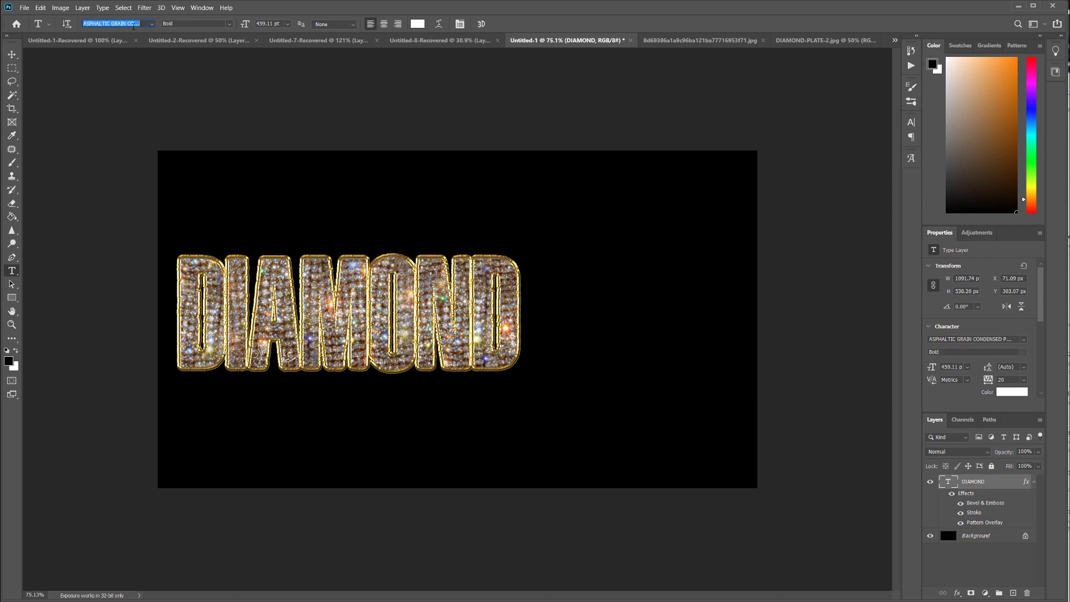
key("Down")
key("Down")
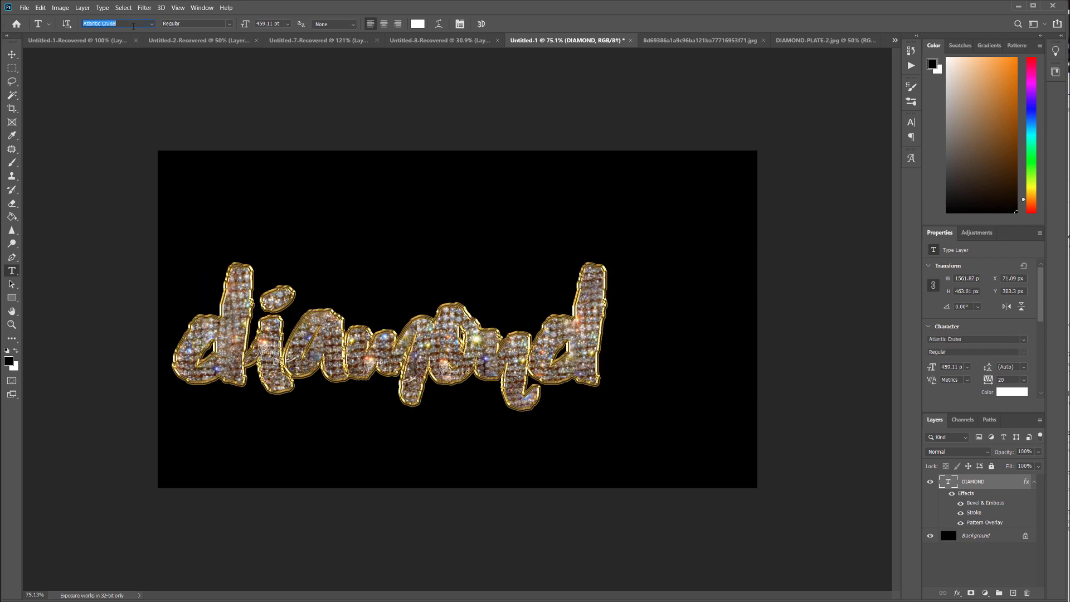
key("Down")
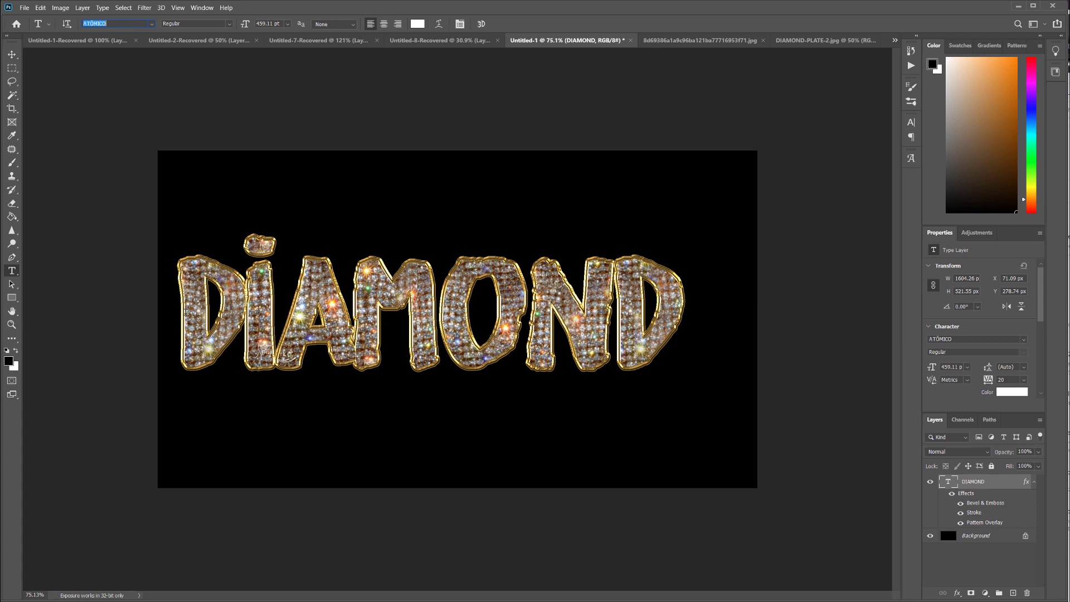
Replace the DIAMOND wording with MIGOS in the styled text layer
left_click_drag(182, 311, 699, 311)
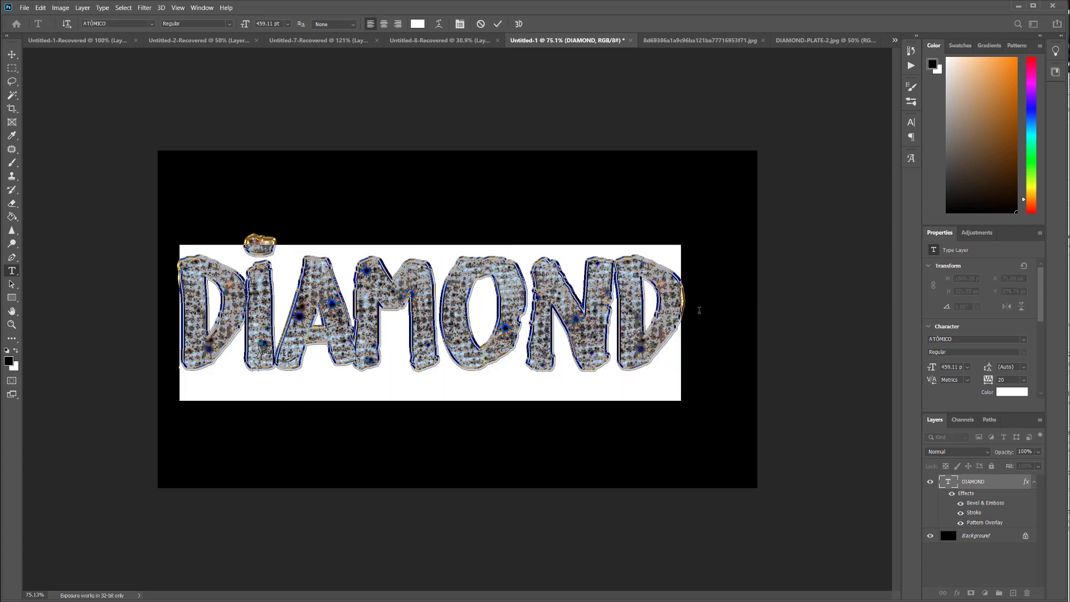
type("MIGOS")
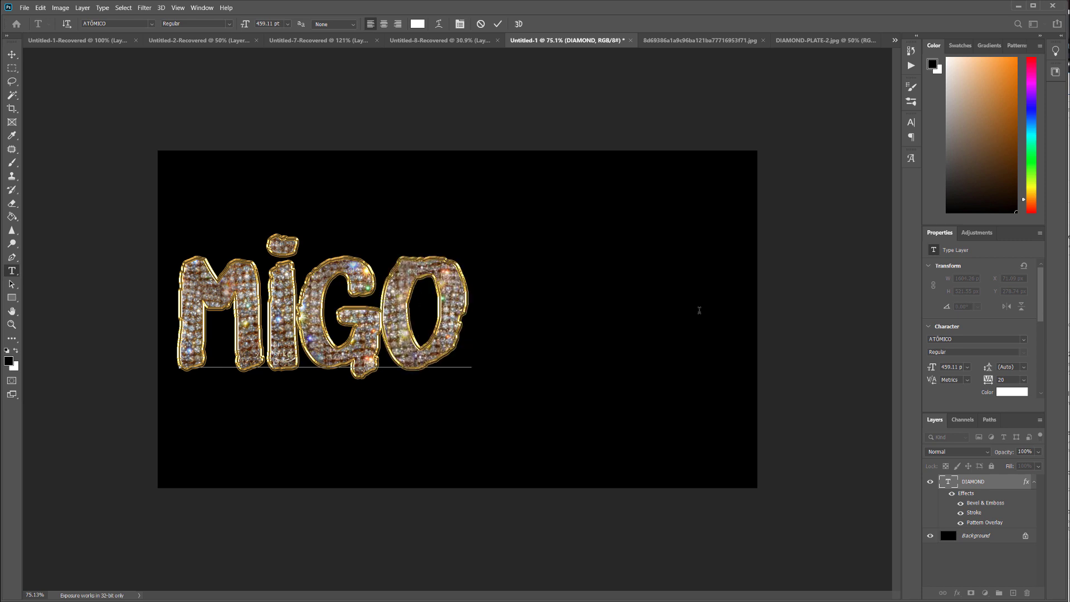
left_click(11, 54)
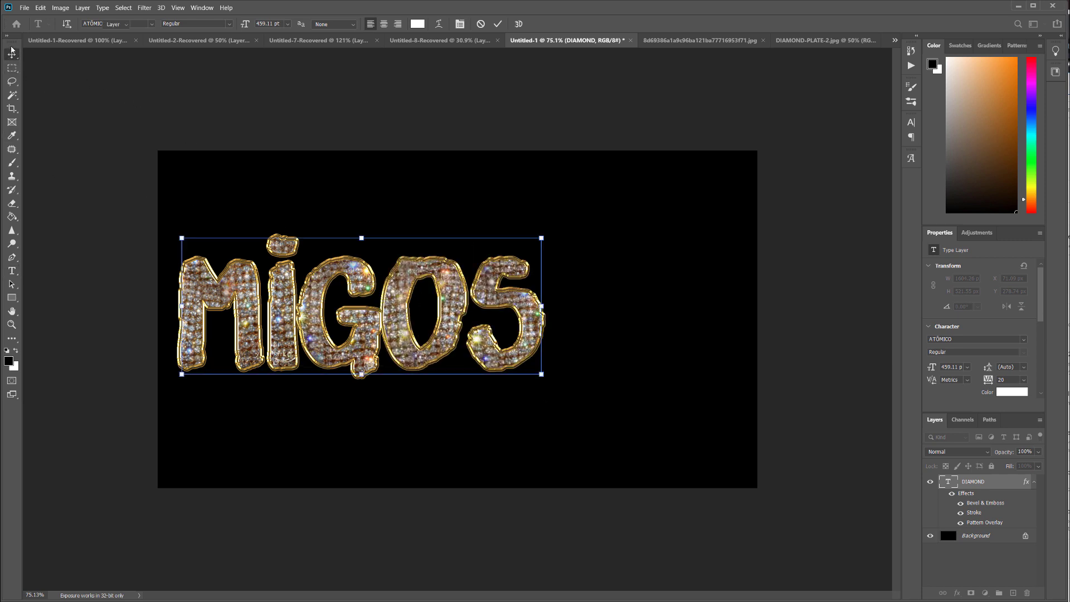
Scale the MIGOS text up to about 136% and position it near the middle of the canvas
key("ctrl+t")
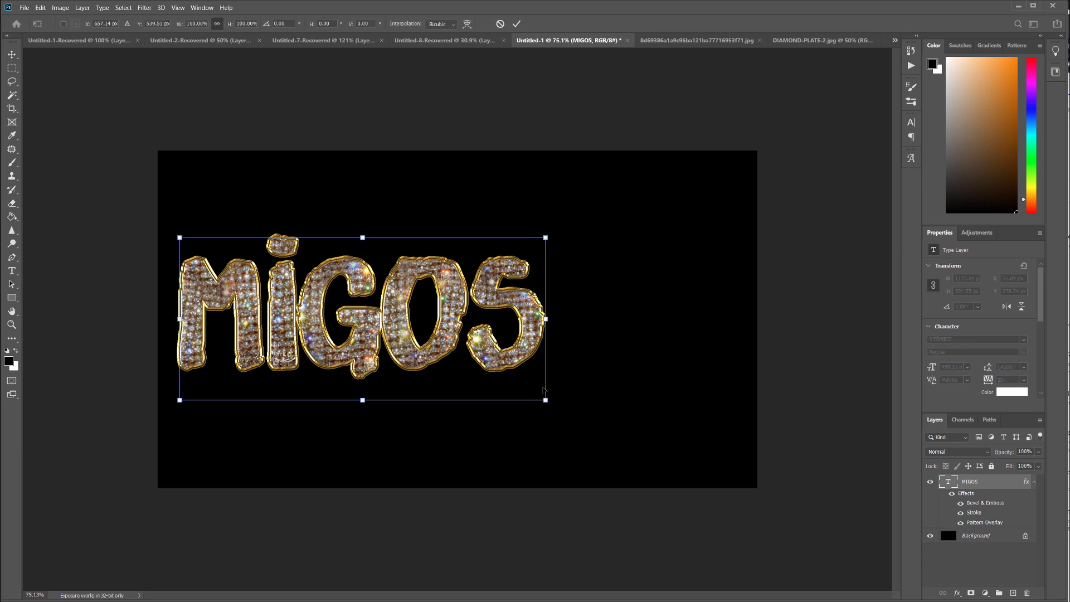
left_click_drag(546, 400, 664, 493)
left_click_drag(563, 316, 597, 297)
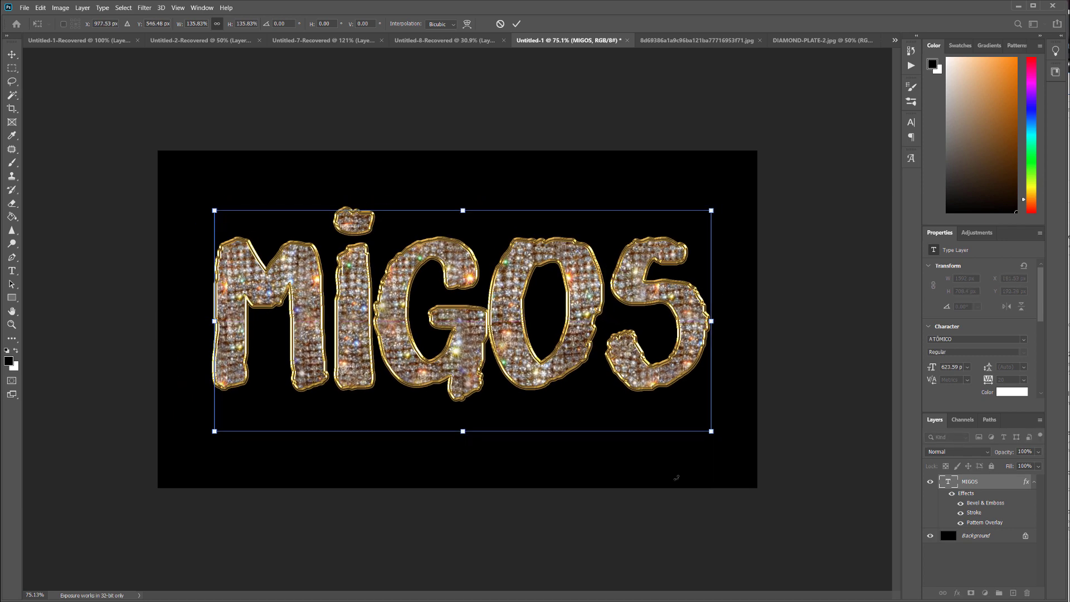
left_click(12, 271)
left_click(133, 24)
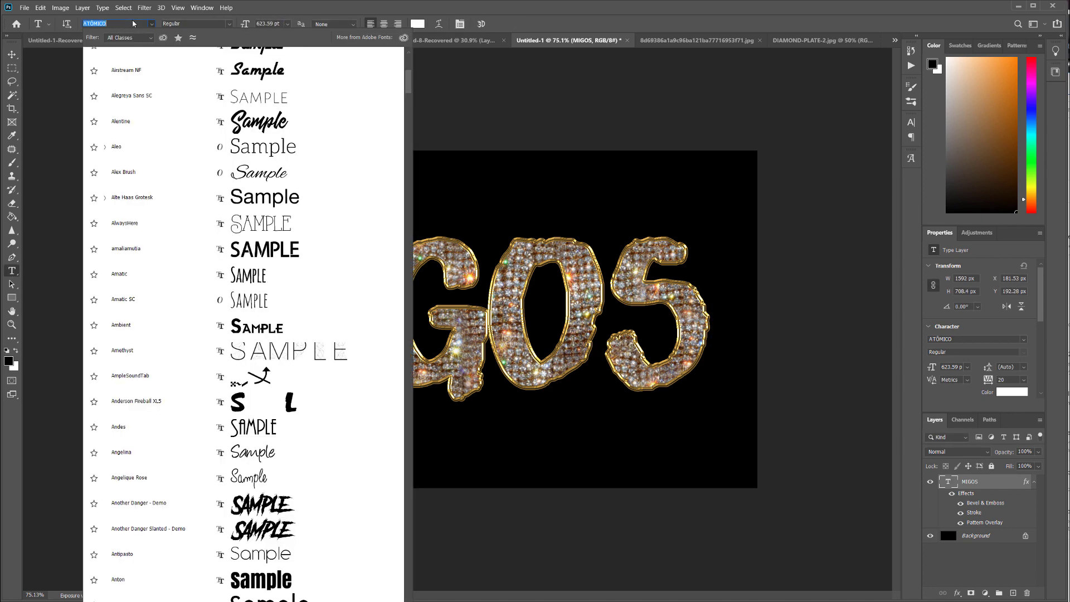
key("Down")
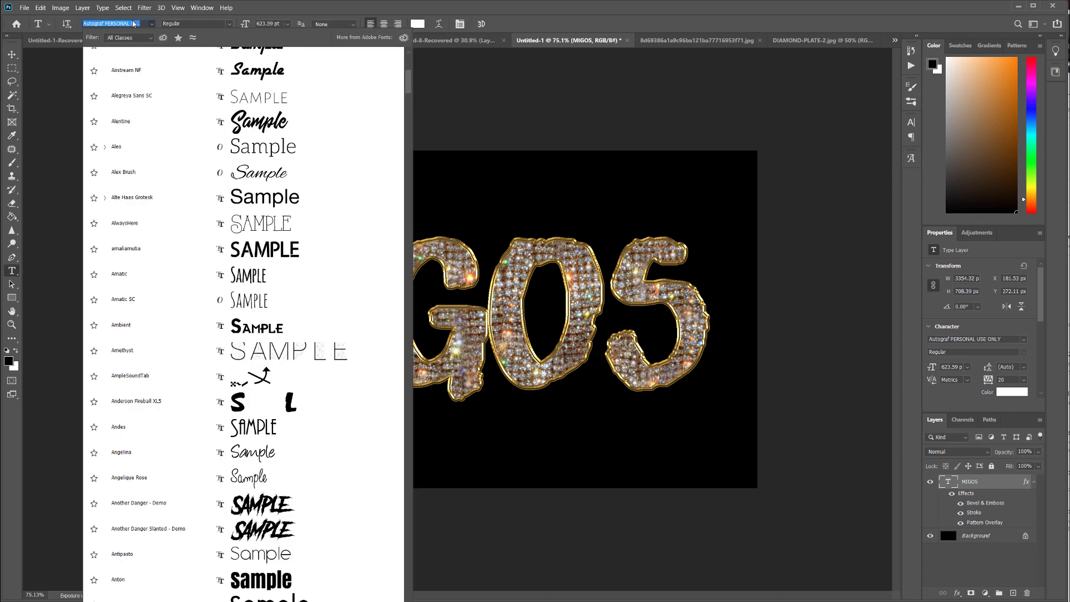
key("Escape")
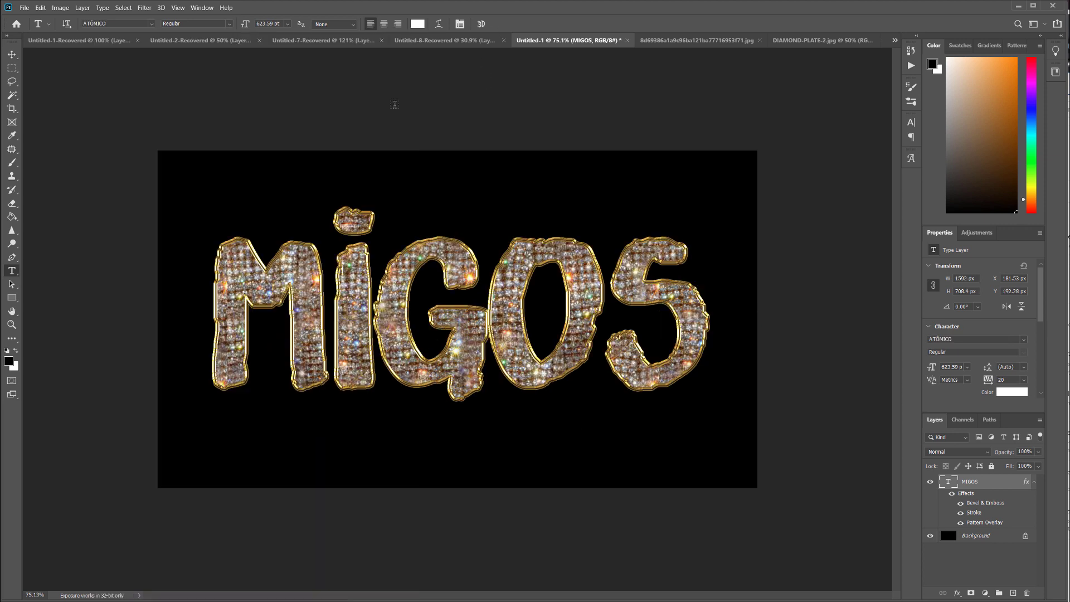
Change the MIGOS text's font to Avengeance Heroic Avenger
left_click(132, 25)
key("Down")
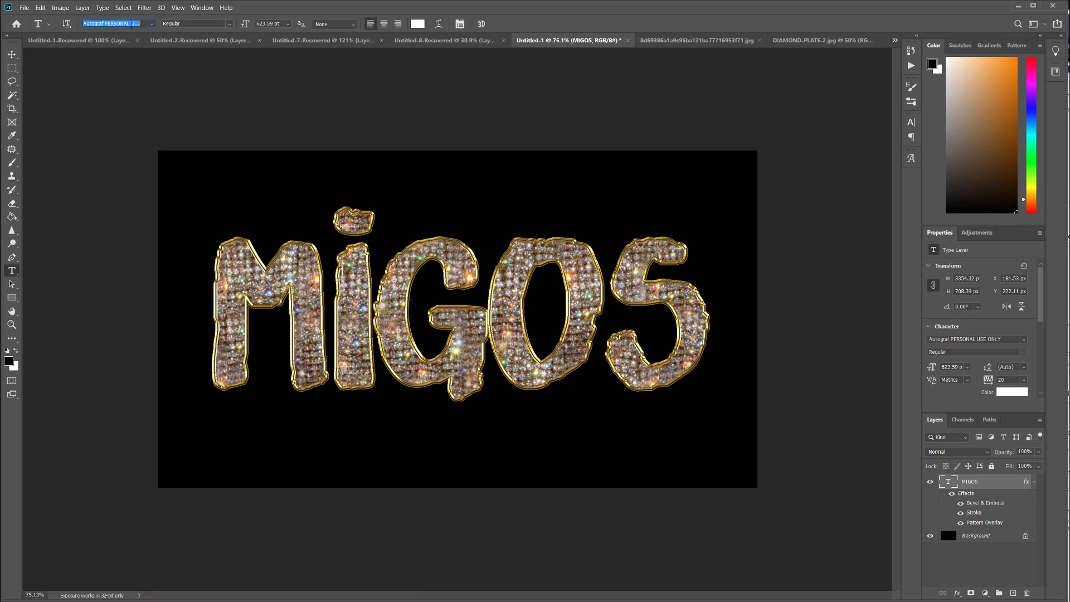
key("Down")
key("Down")
key("Down")
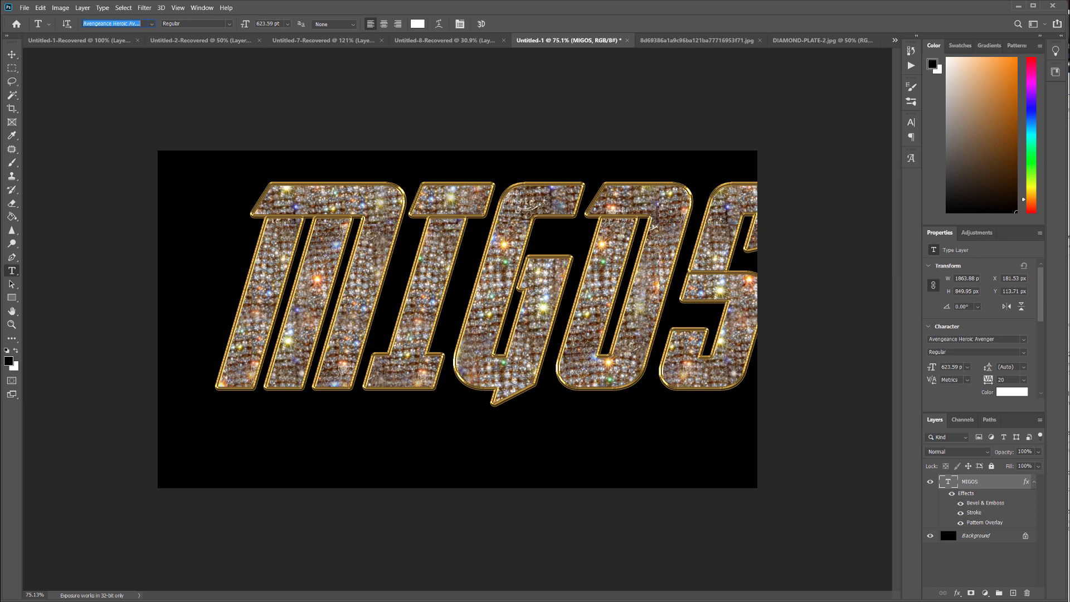
Move the MIGOS text down and to the left so the whole word fits within the canvas
left_click(11, 54)
left_click_drag(461, 210, 415, 231)
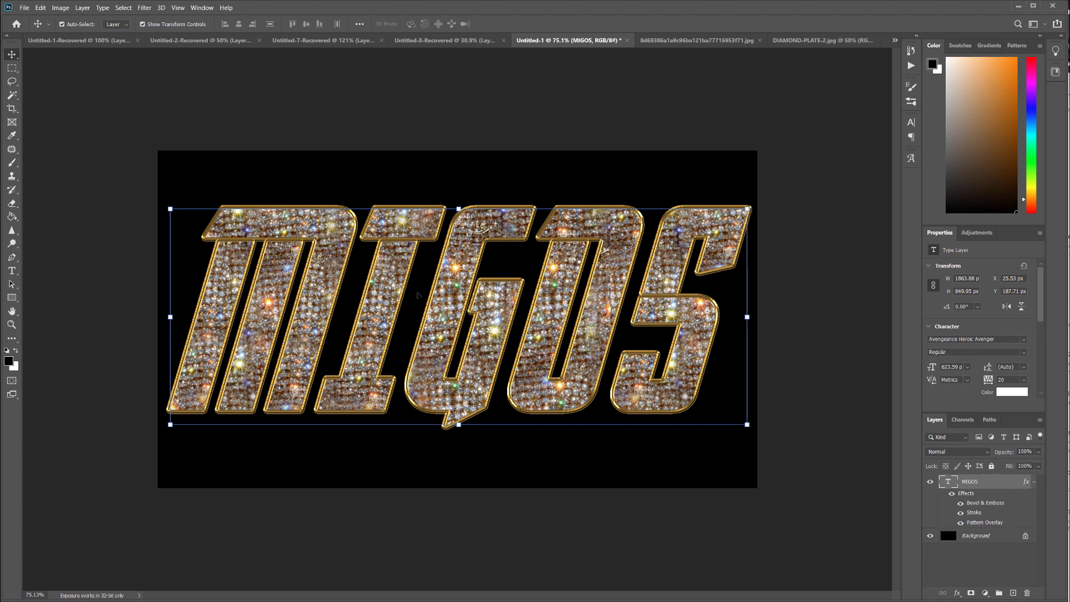
scroll(492, 303, "down", 4)
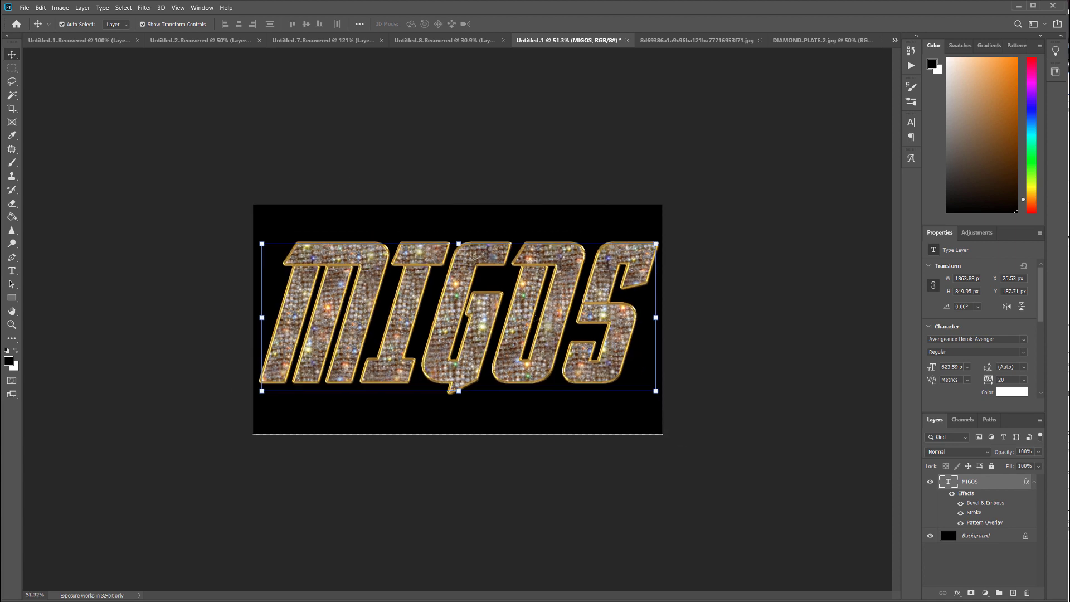
Add a new empty layer above the MIGOS text and set its blend mode to Linear Dodge (Add)
left_click(733, 256)
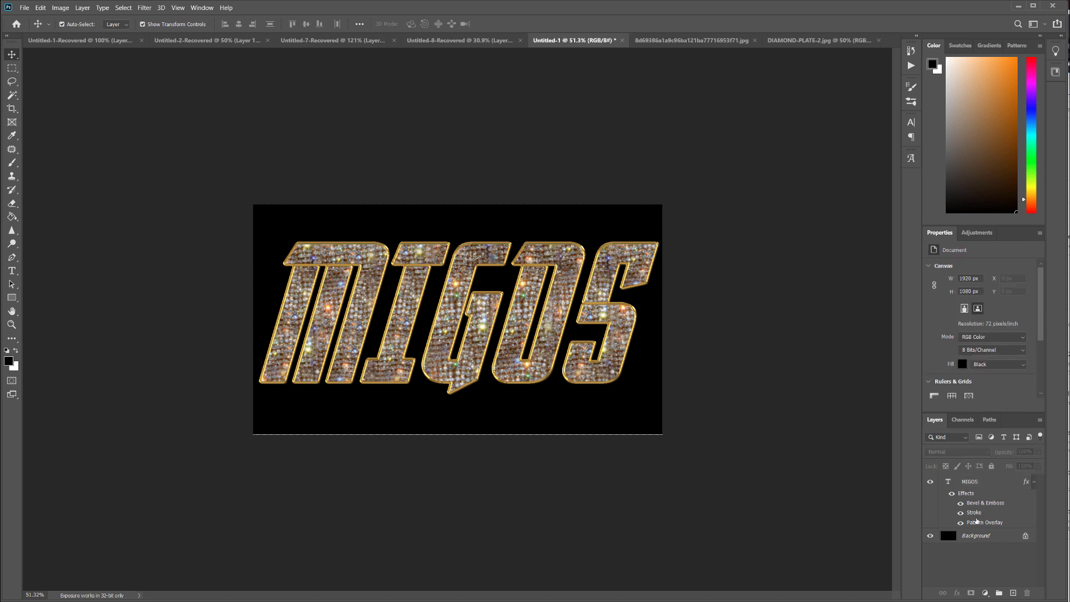
left_click(980, 487)
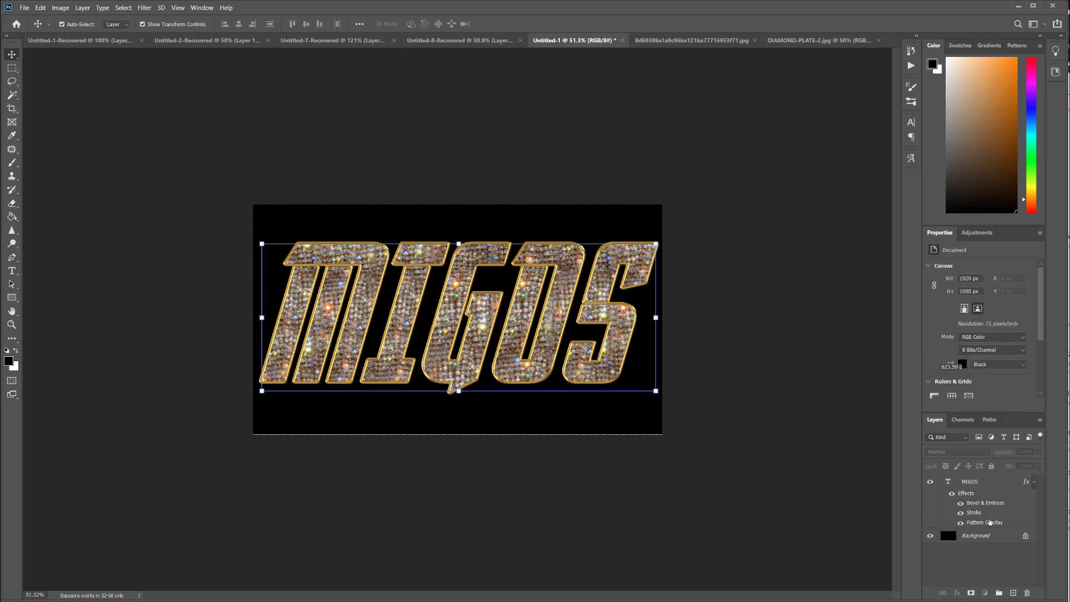
left_click(1013, 593)
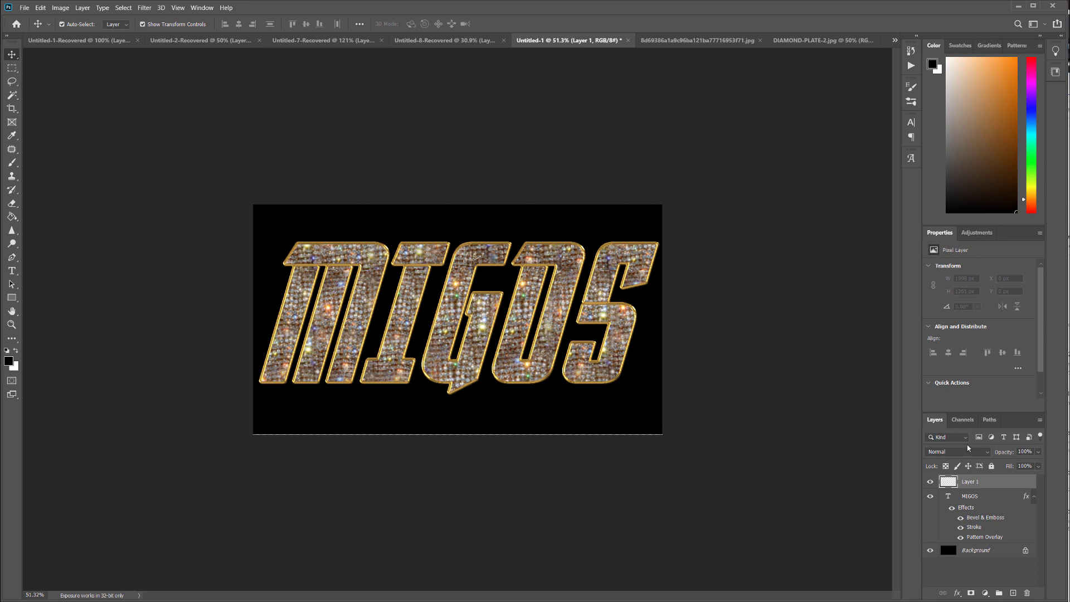
left_click(985, 453)
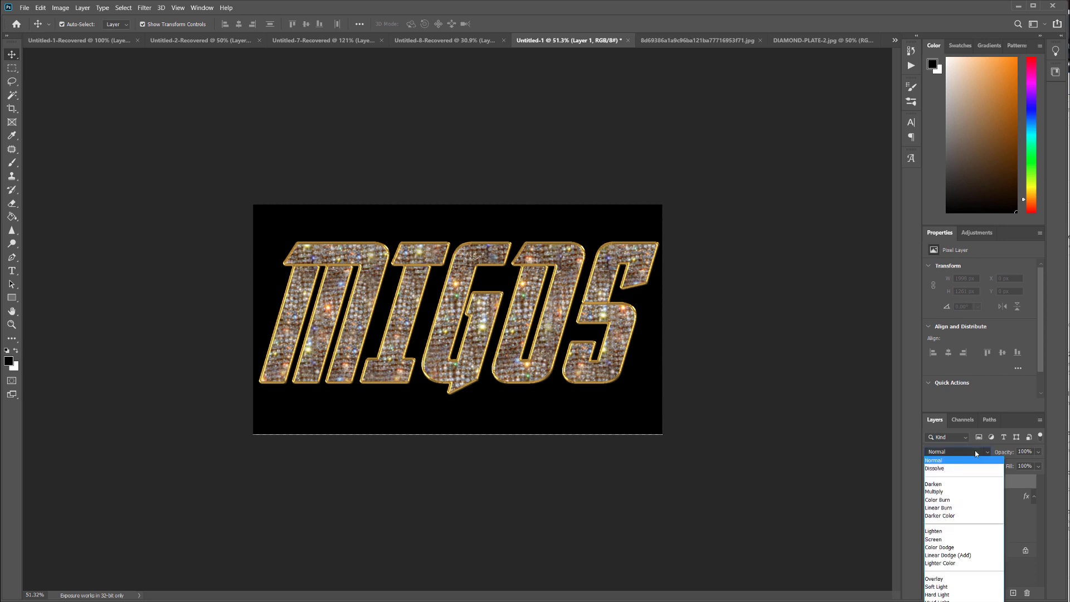
left_click(953, 556)
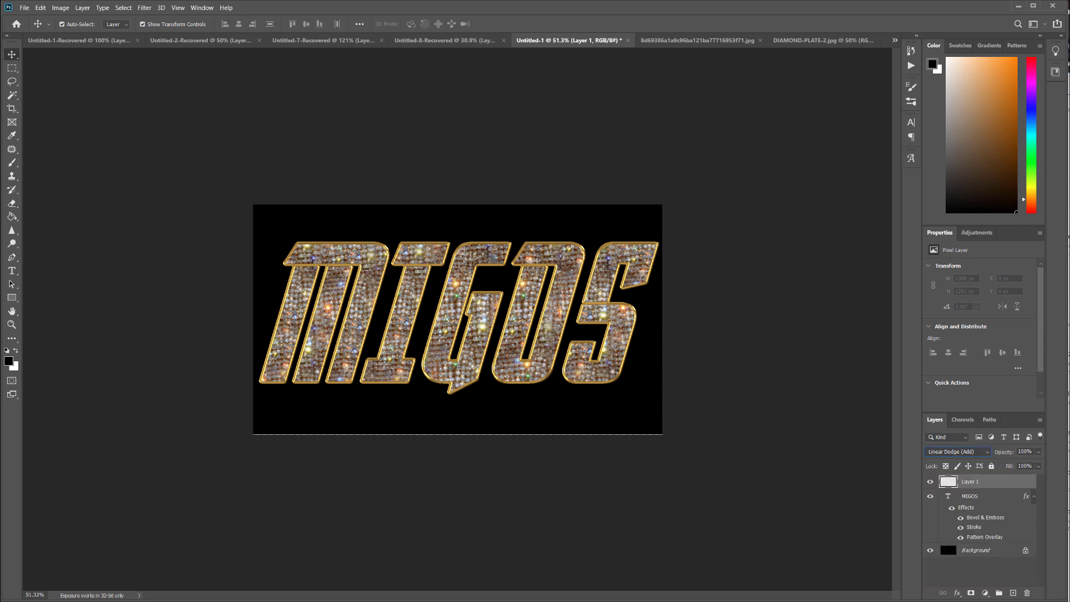
Switch to Chrome's LENS FLARES image results and bring the whole browser window into view
key("alt+Tab")
key("alt+Tab")
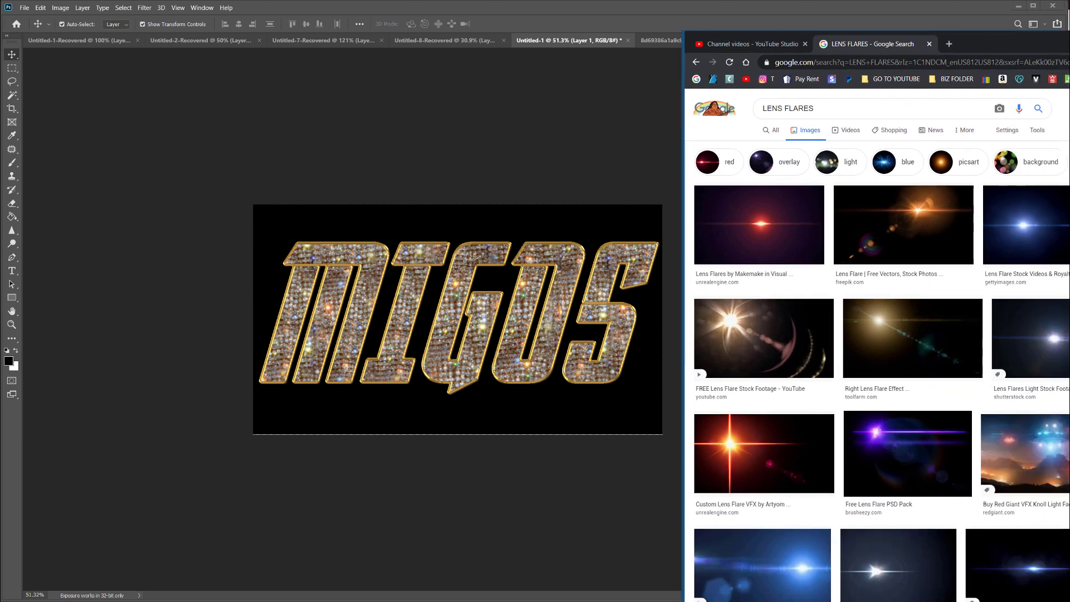
scroll(878, 345, "down", 3)
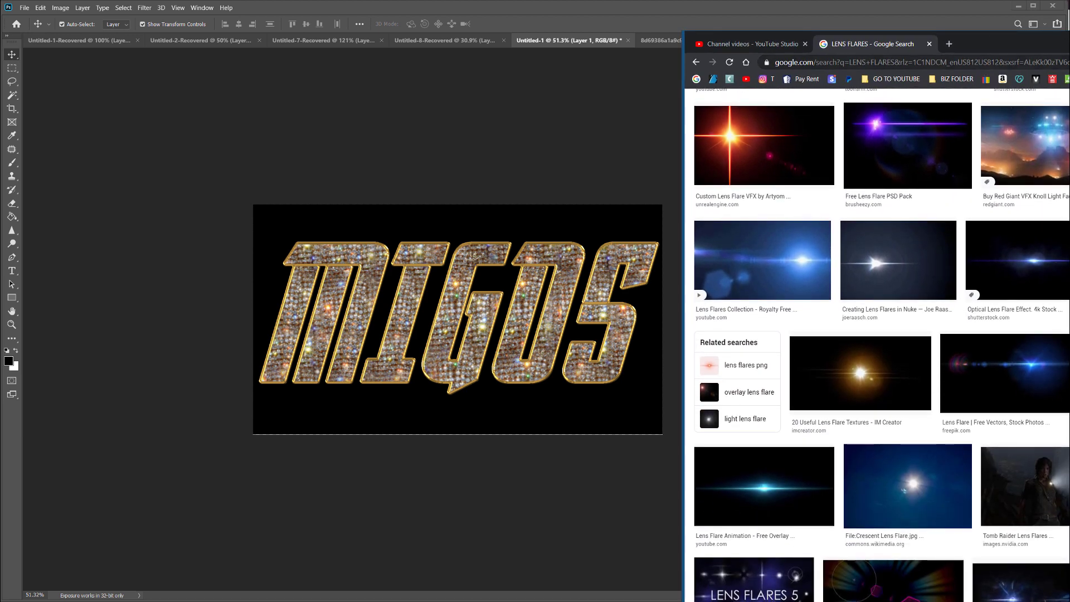
left_click_drag(1003, 43, 759, 44)
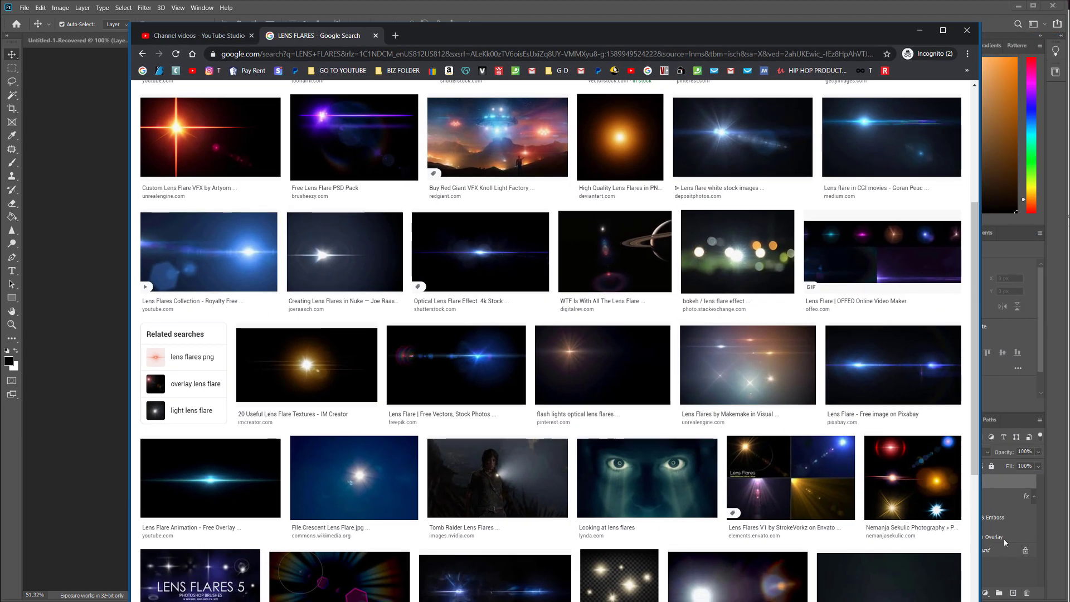
Open the larger preview of the Nemanja Sekulic image with six coloured lens flares on black and copy that image
right_click(922, 472)
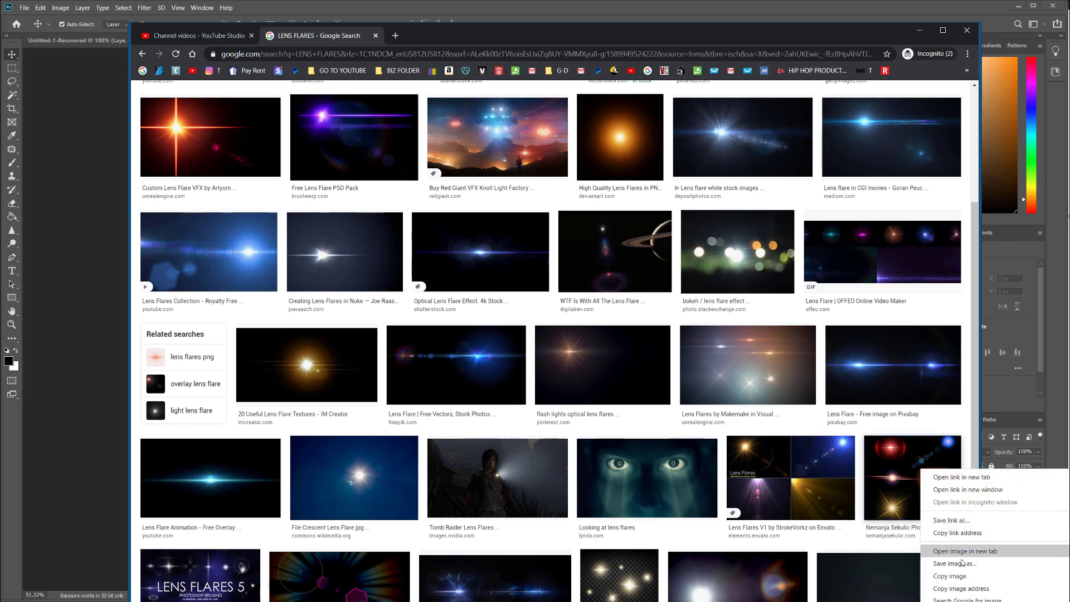
left_click(956, 578)
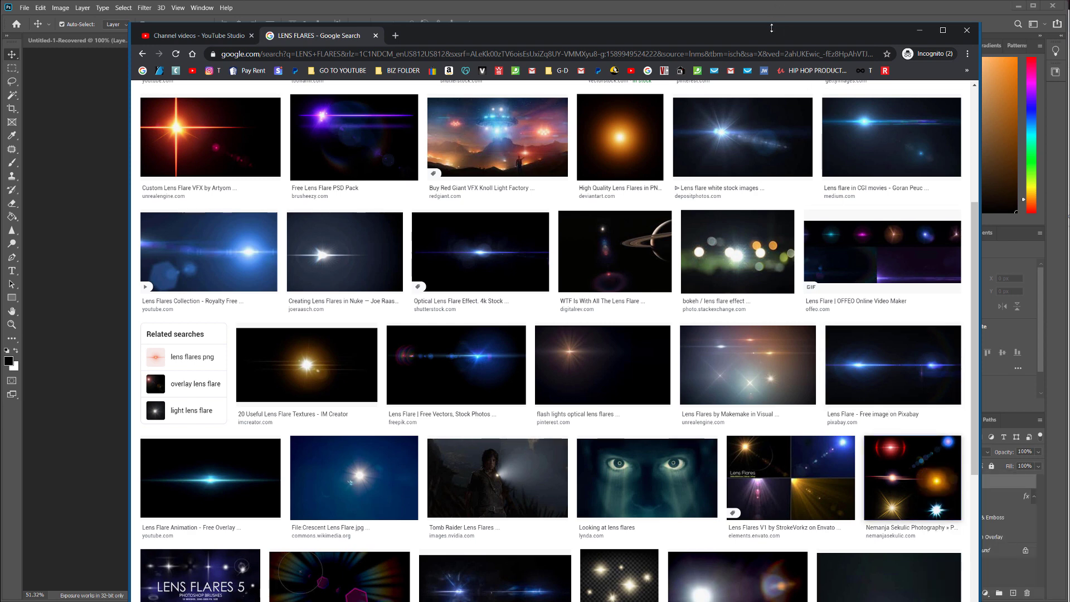
left_click_drag(769, 39, 762, 34)
left_click(907, 479)
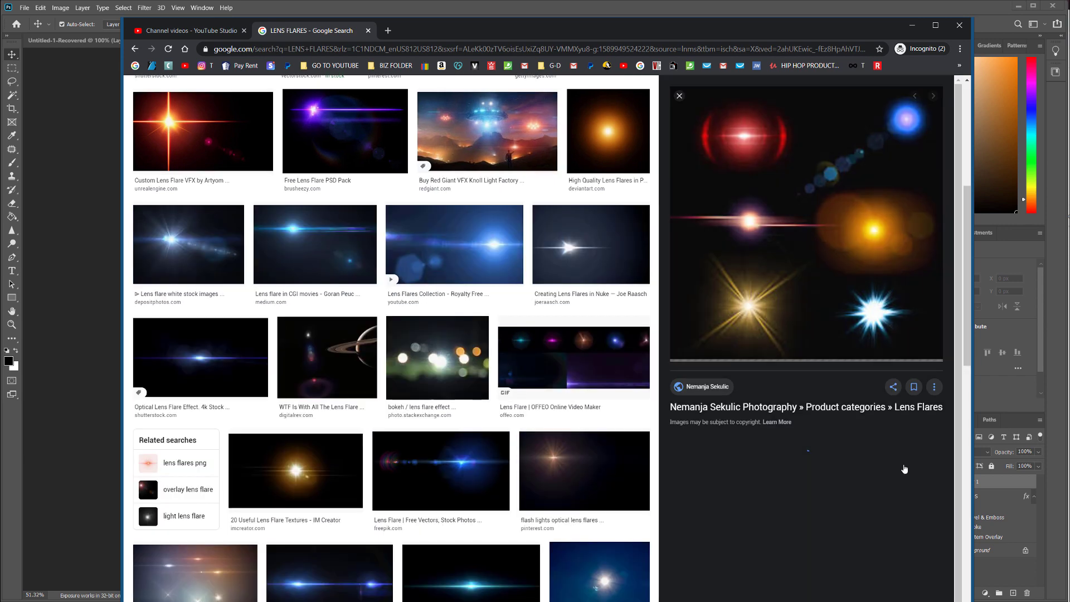
right_click(755, 151)
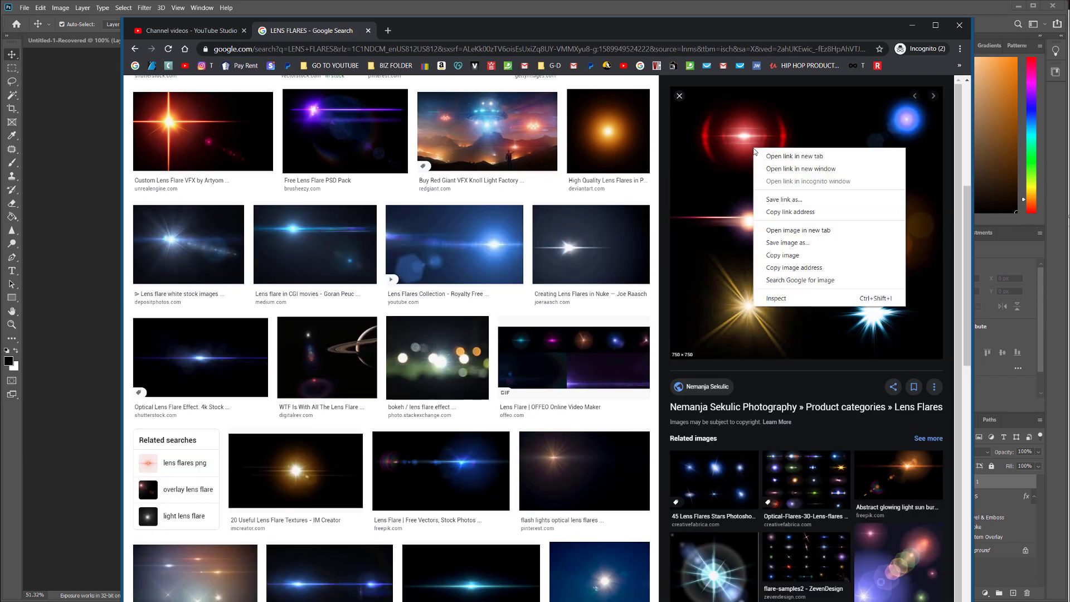
left_click(805, 256)
Return to the MIGOS document in Photoshop and paste the copied lens flare image into the Linear Dodge (Add) layer
left_click_drag(752, 32, 1067, 34)
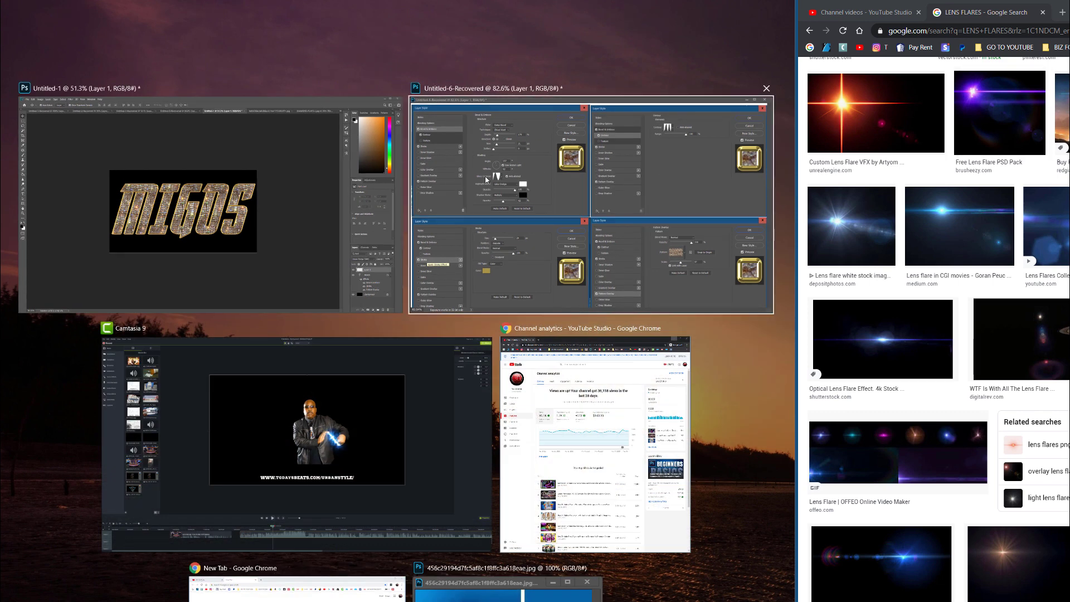
left_click(280, 141)
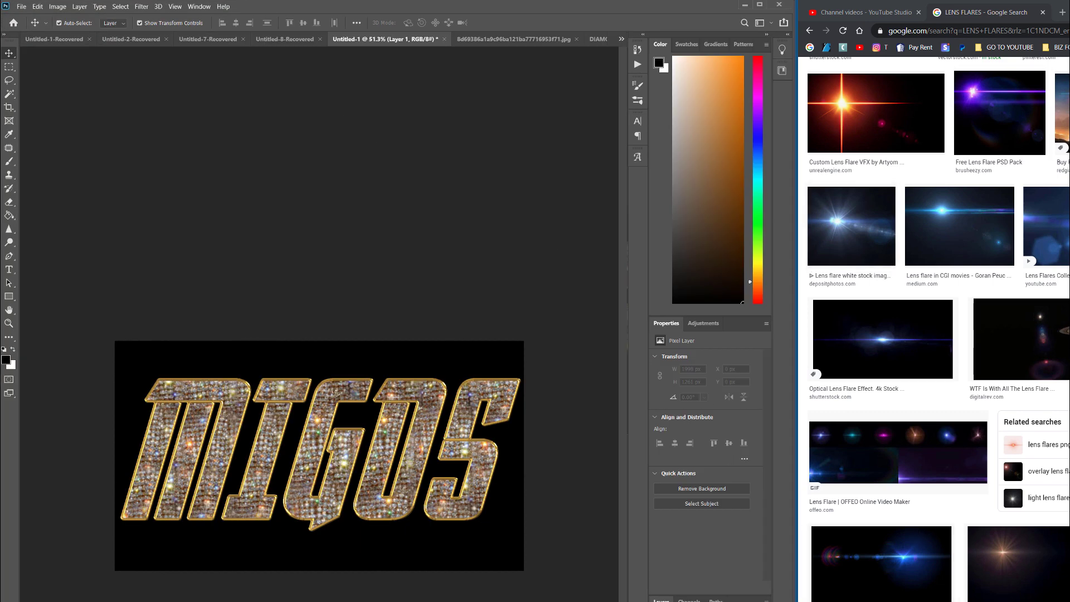
key("super+Up")
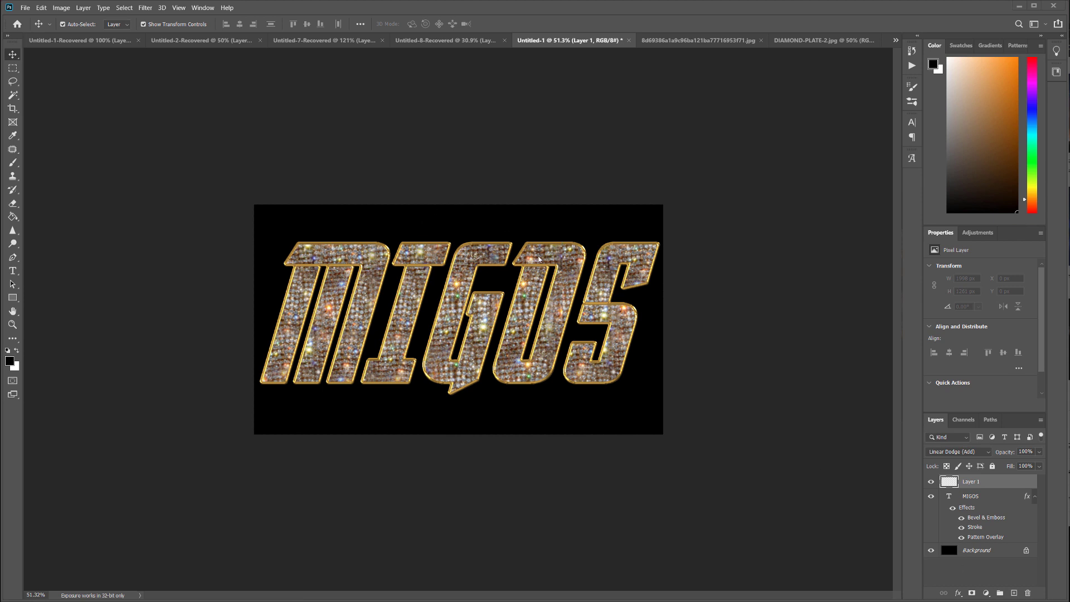
left_click(41, 8)
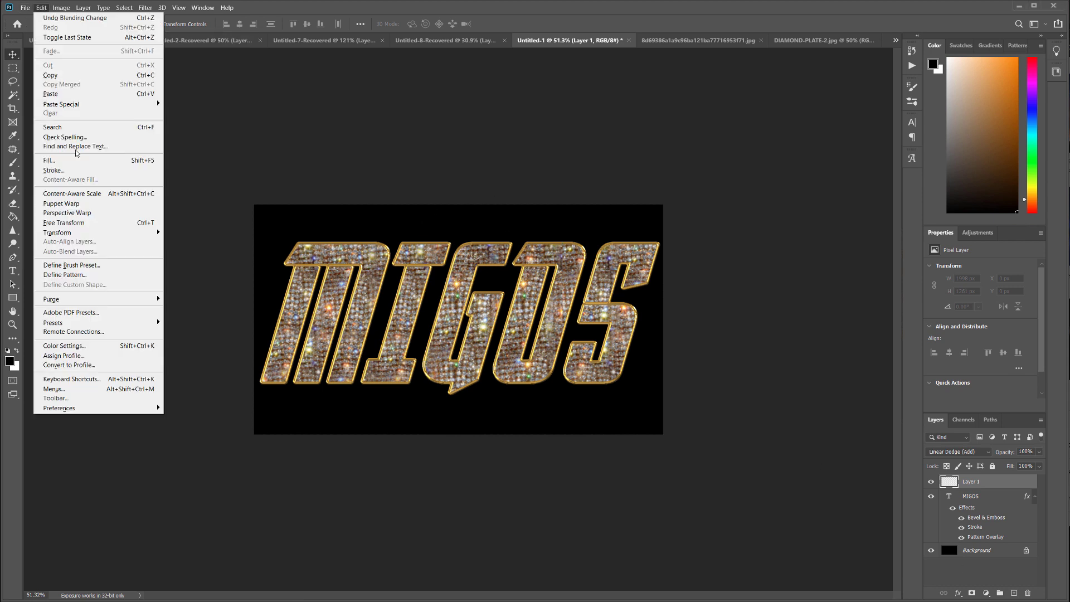
left_click(56, 94)
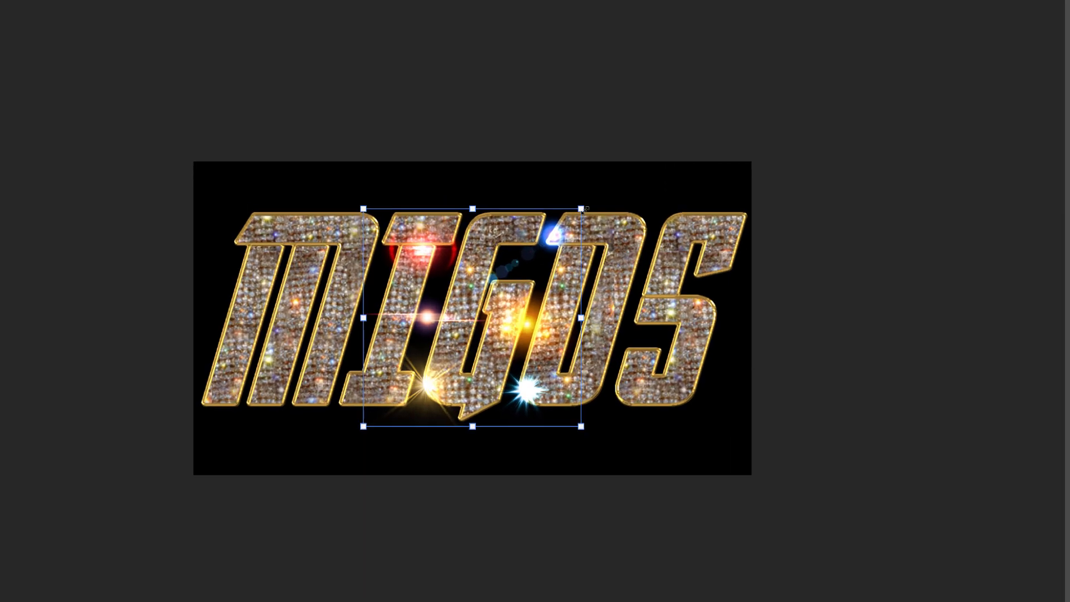
Enlarge the pasted lens flares and position them over the M, I and G of the MIGOS text
left_click_drag(538, 239, 666, 114)
left_click_drag(934, 184, 535, 415)
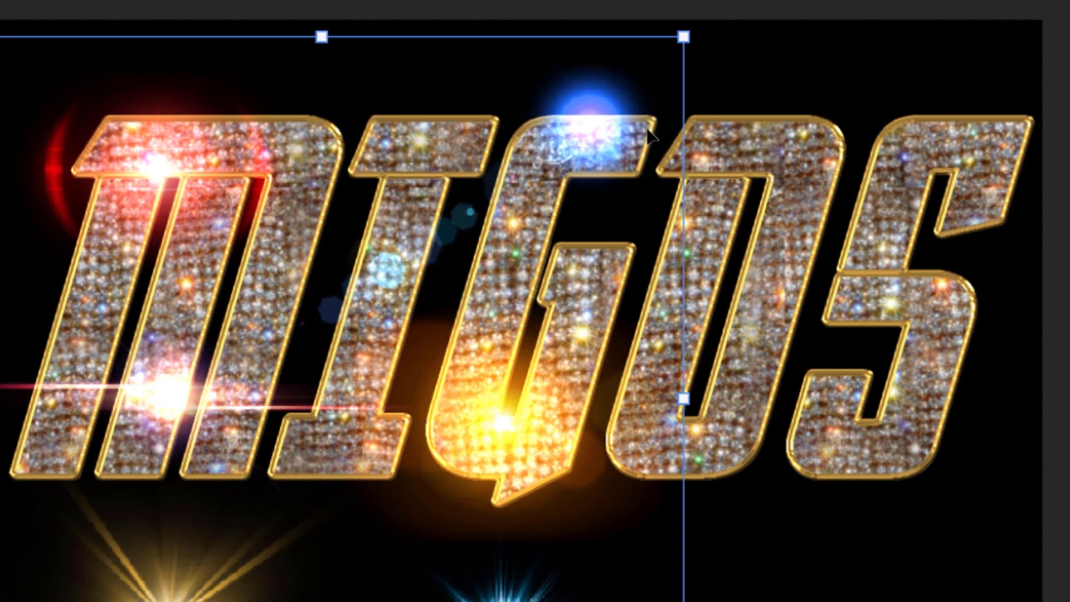